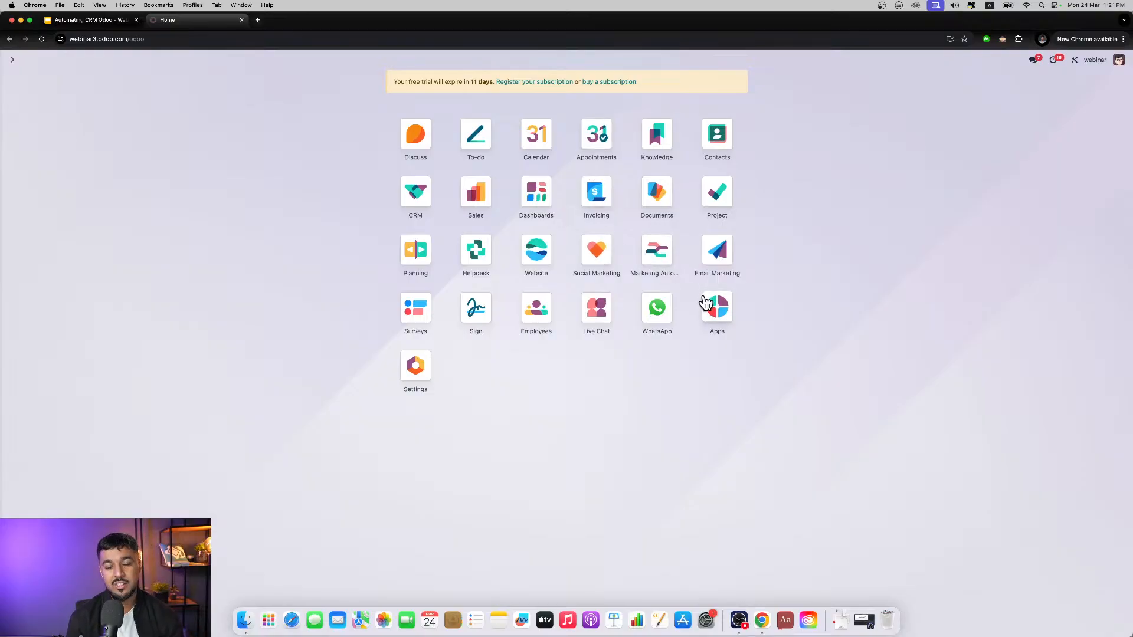
Step: Browse the modules offered in the Apps catalogue, then return to the home screen
left_click(713, 306)
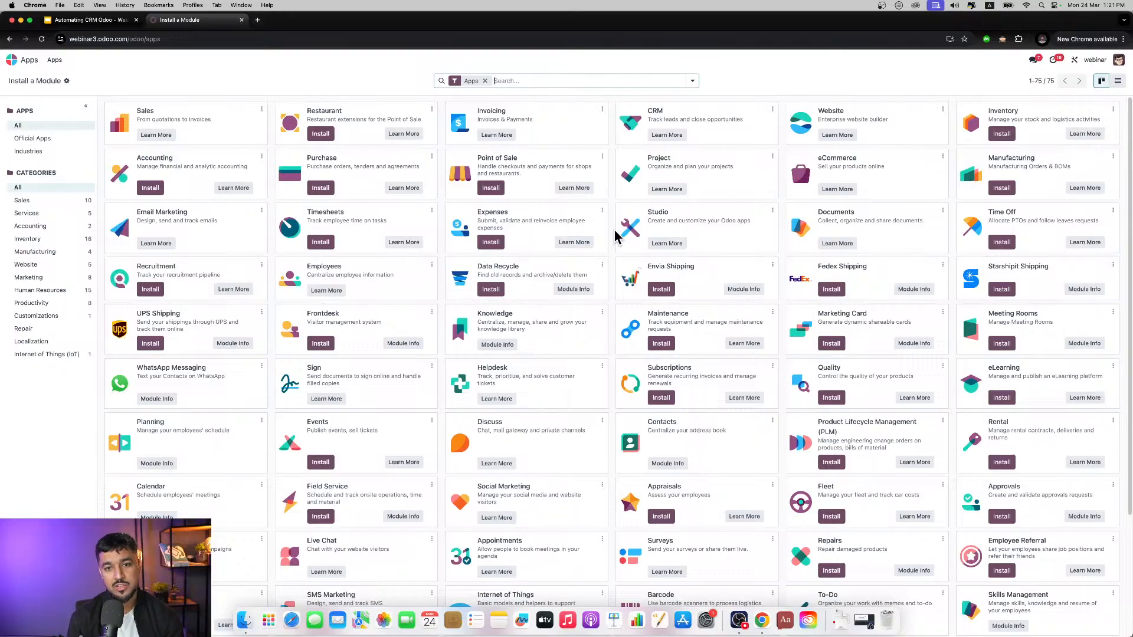
scroll(615, 235, "down", 2)
scroll(616, 234, "down", 5)
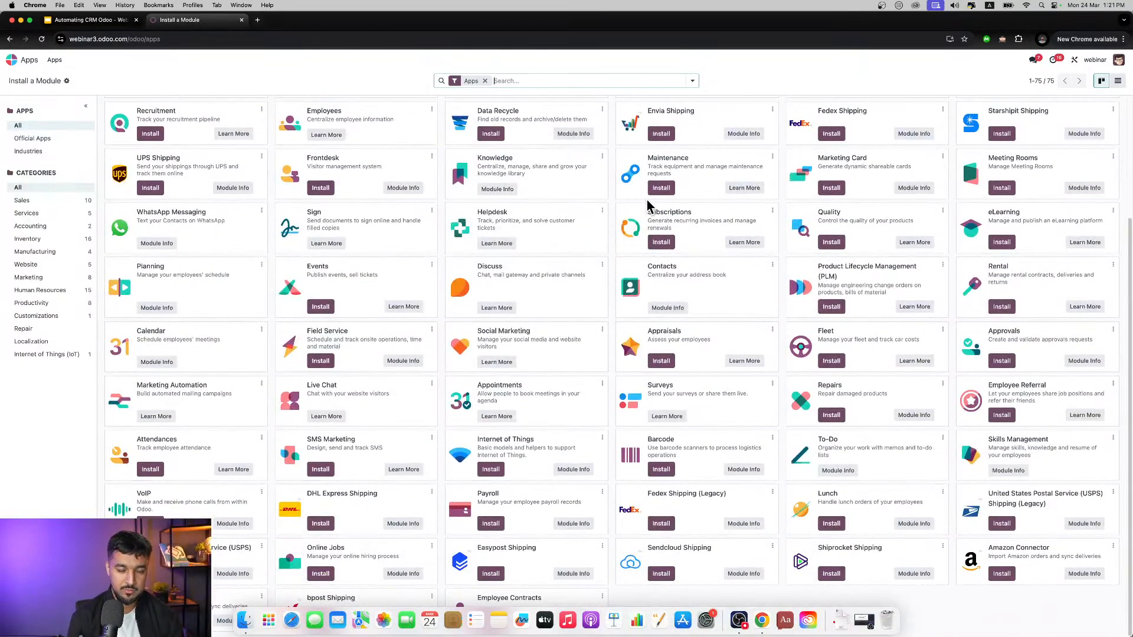
scroll(318, 180, "up", 7)
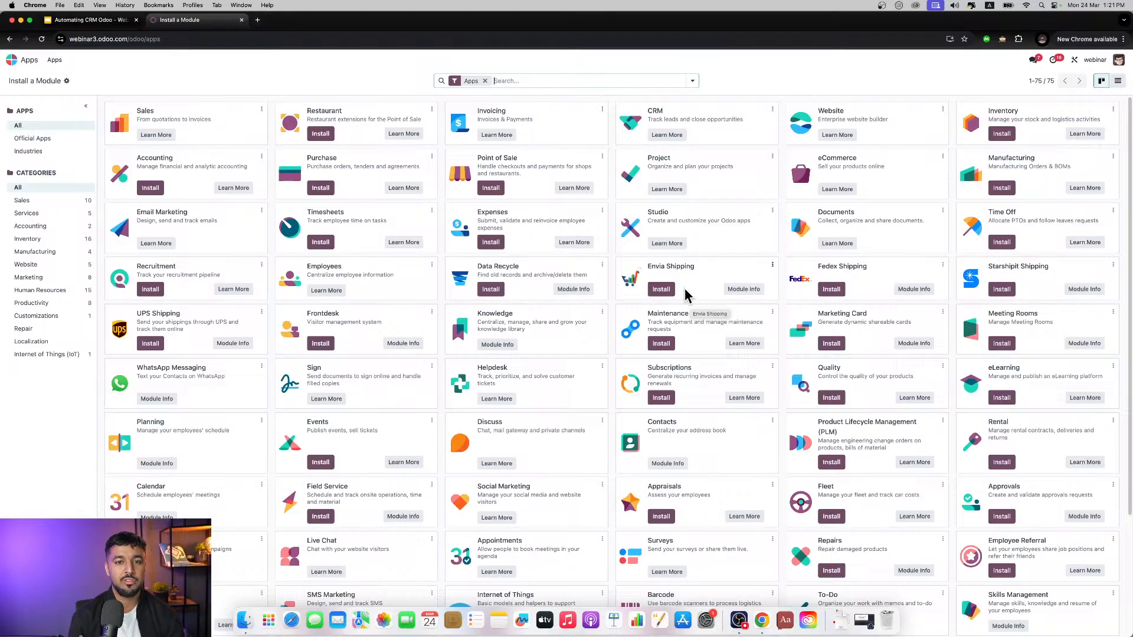
left_click(28, 62)
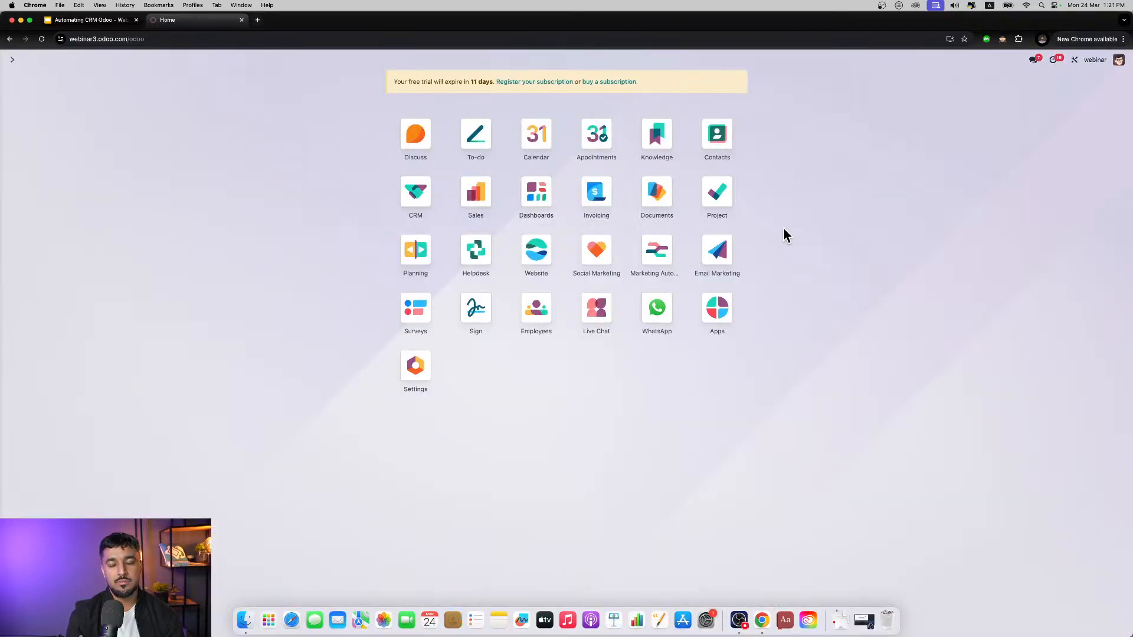
Step: Look through the full list of contacts in the Contacts app and return to the home screen
left_click(718, 158)
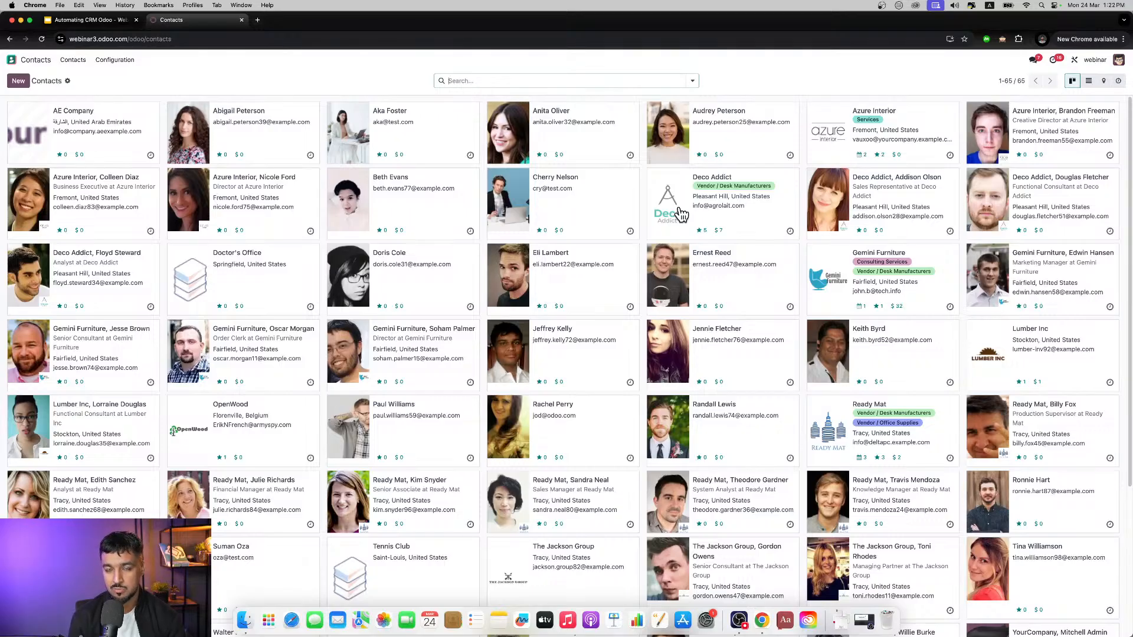
scroll(681, 216, "down", 5)
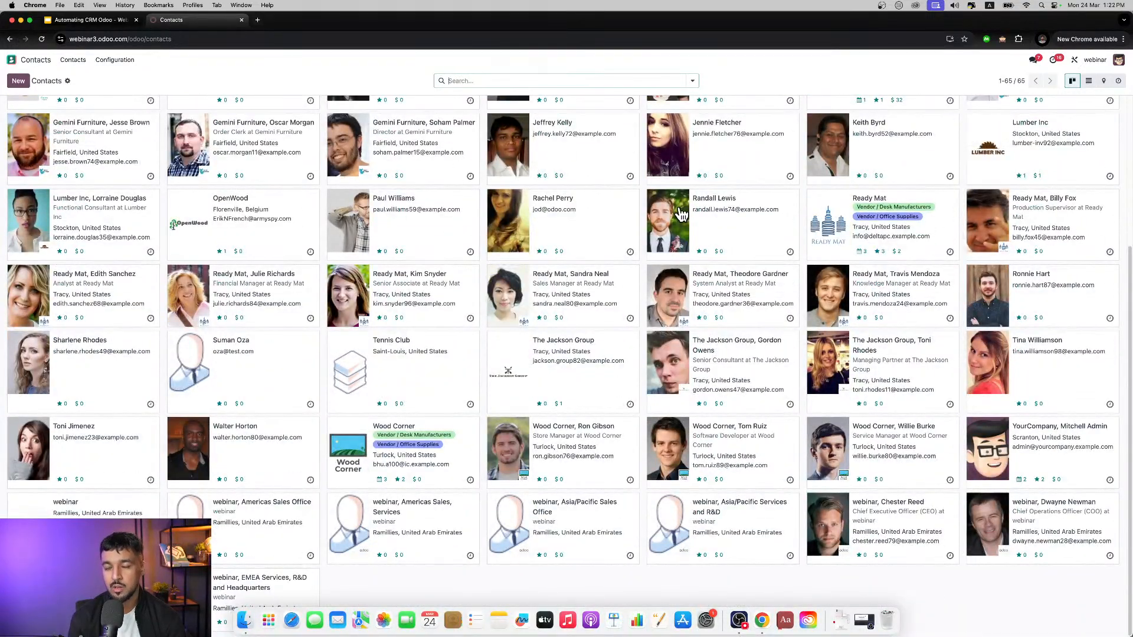
scroll(681, 213, "up", 5)
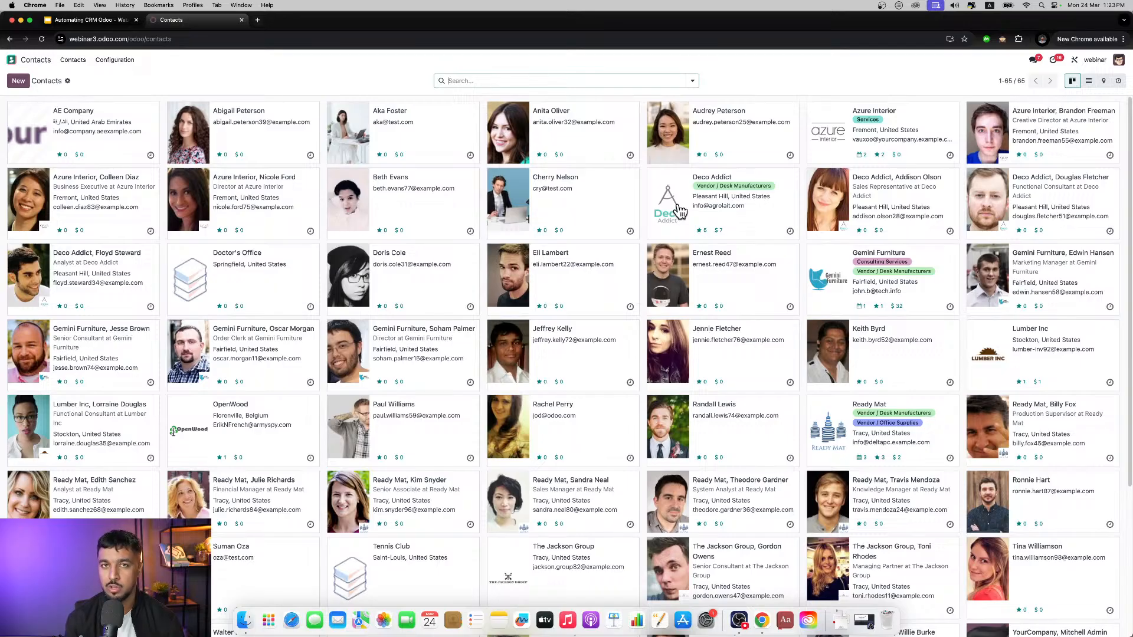
left_click(45, 61)
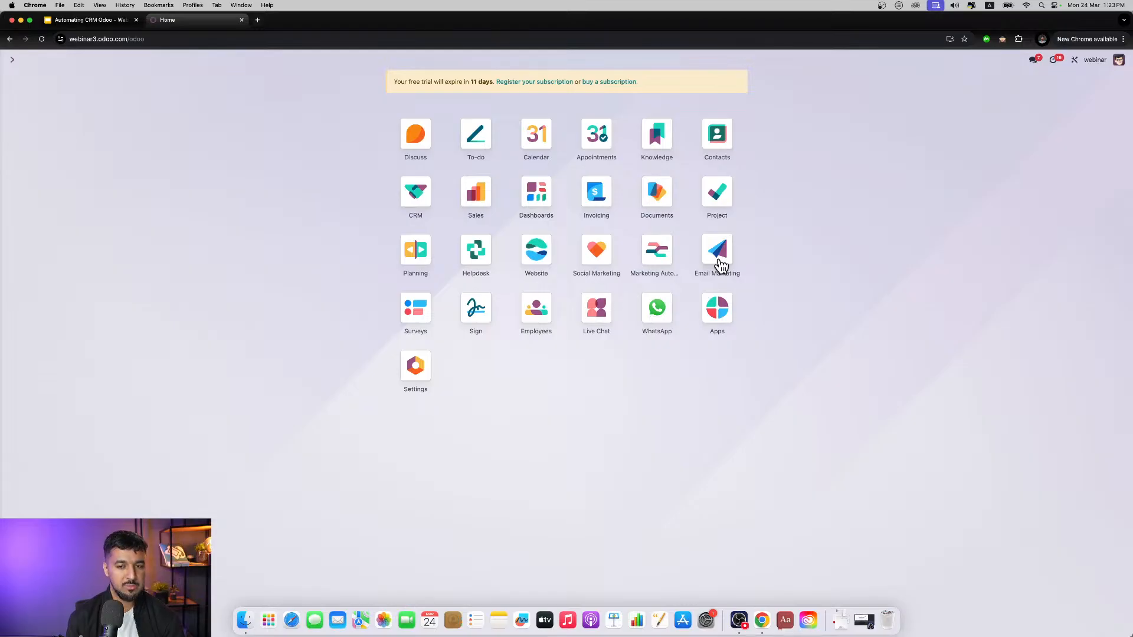
Step: Open Email Marketing, view the mailing list options and the campaigns, and return to the mailings overview
left_click(719, 260)
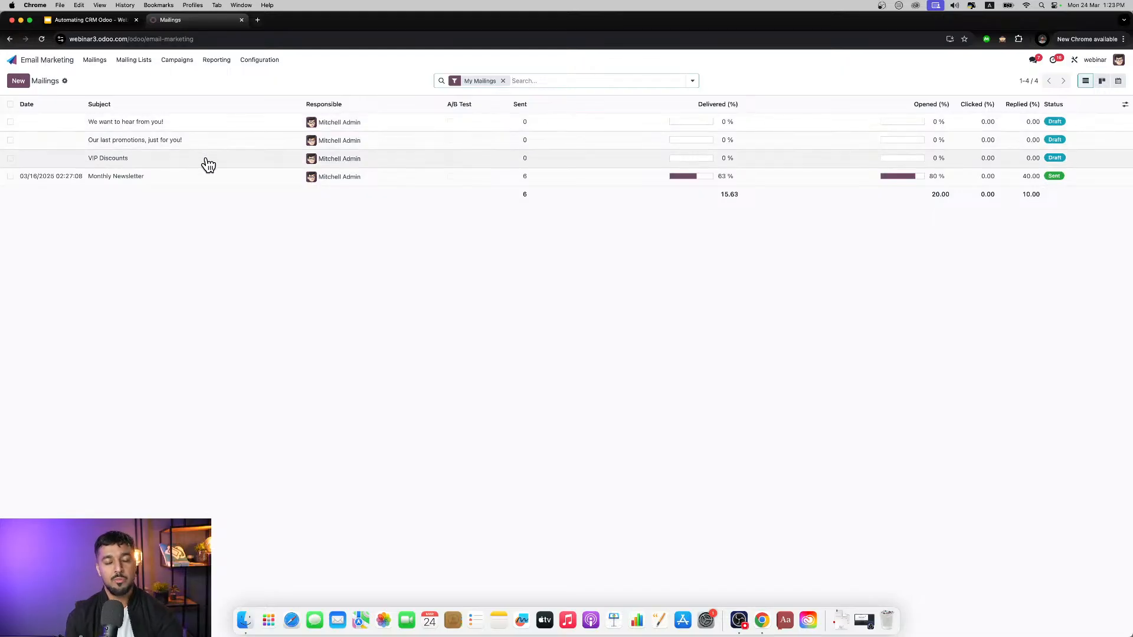
left_click(124, 68)
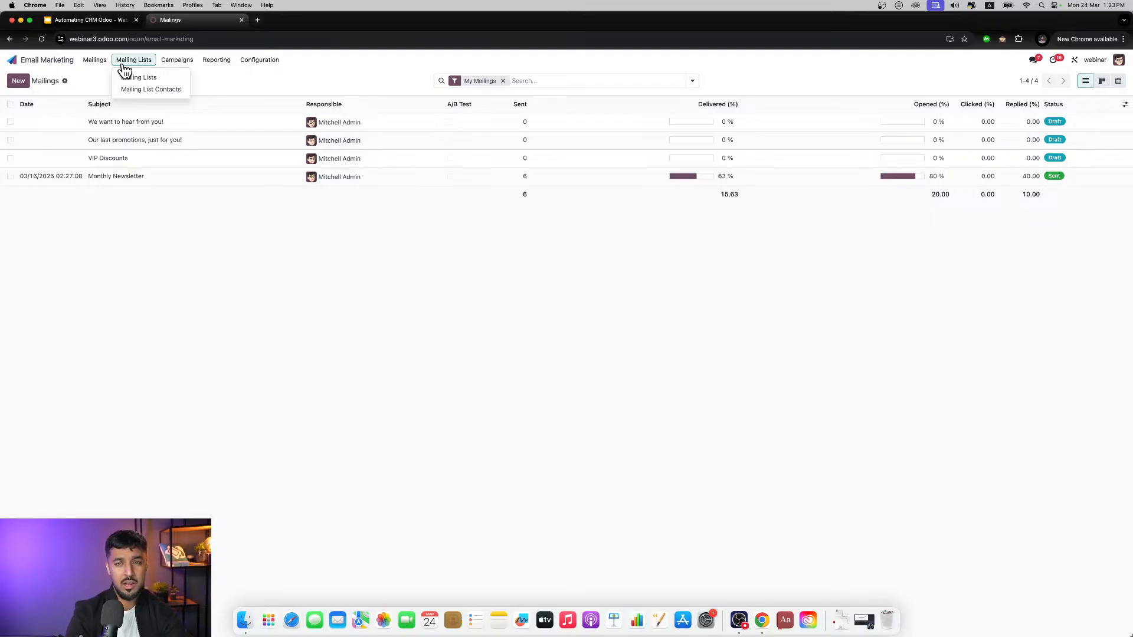
left_click(171, 66)
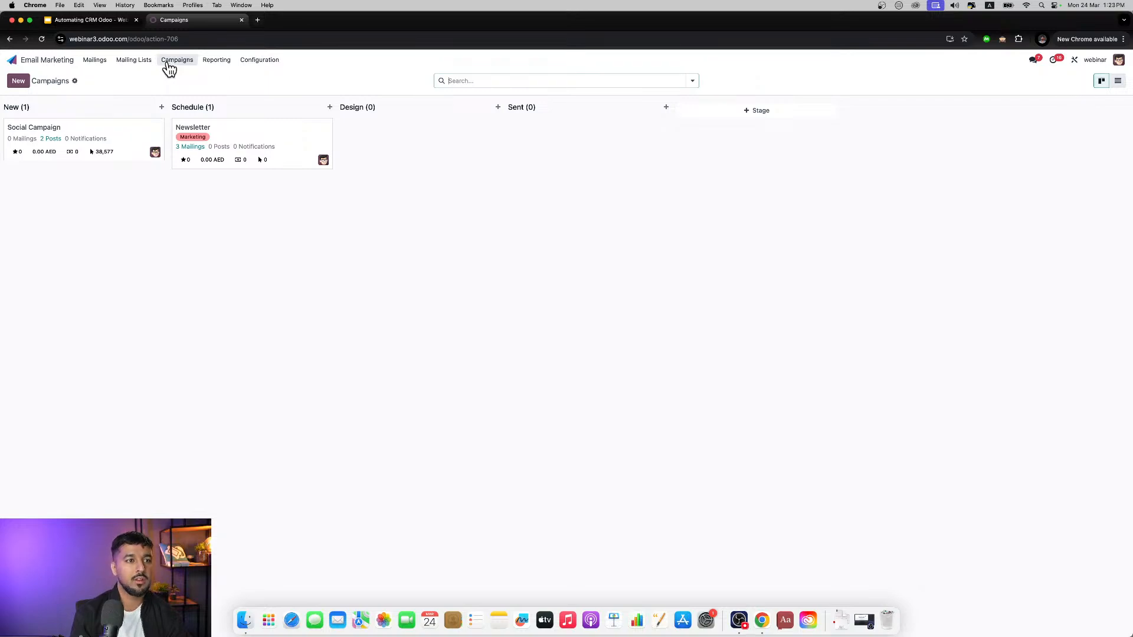
left_click(96, 61)
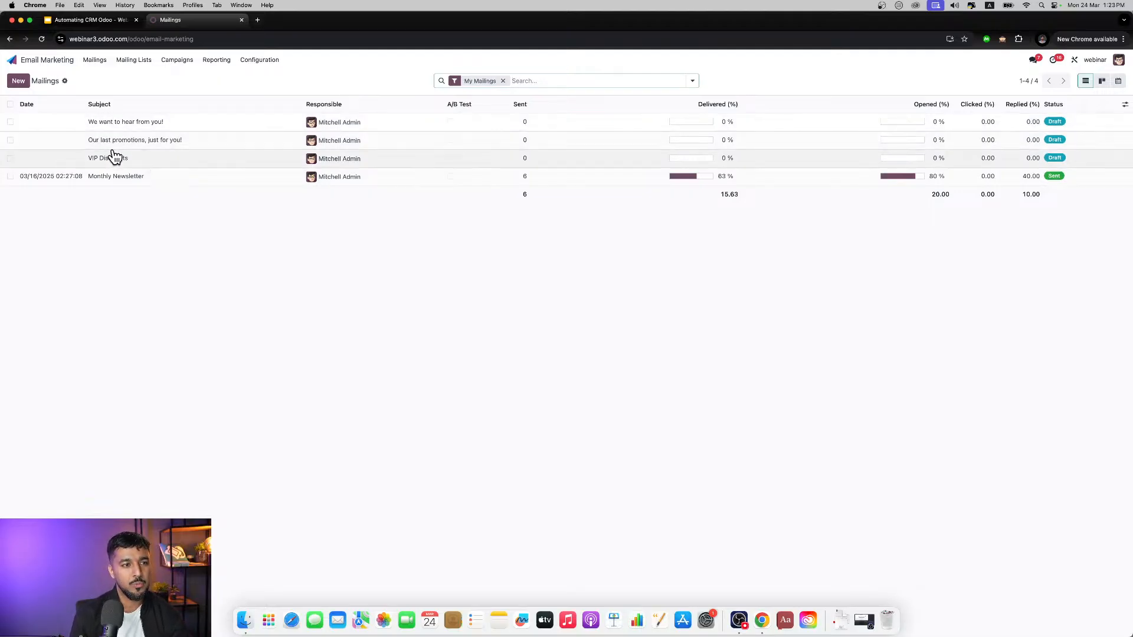
Step: Create a new mailing from the Coupon Code template and insert a Big Boxes block directly below the "VIP members only" title
left_click(19, 81)
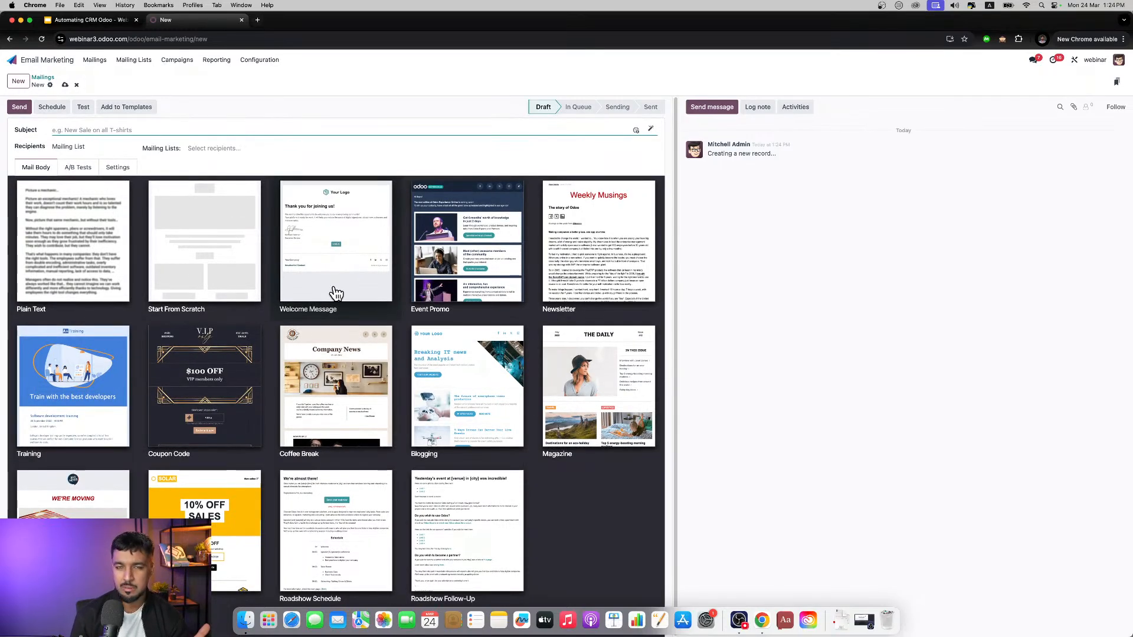
left_click(235, 364)
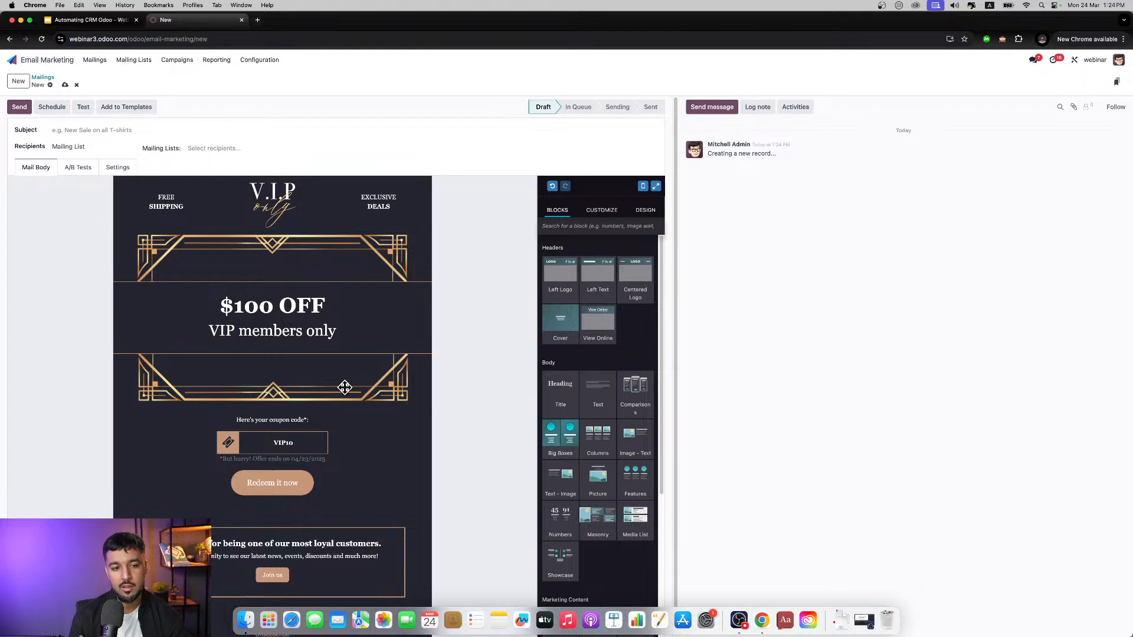
left_click_drag(344, 386, 273, 364)
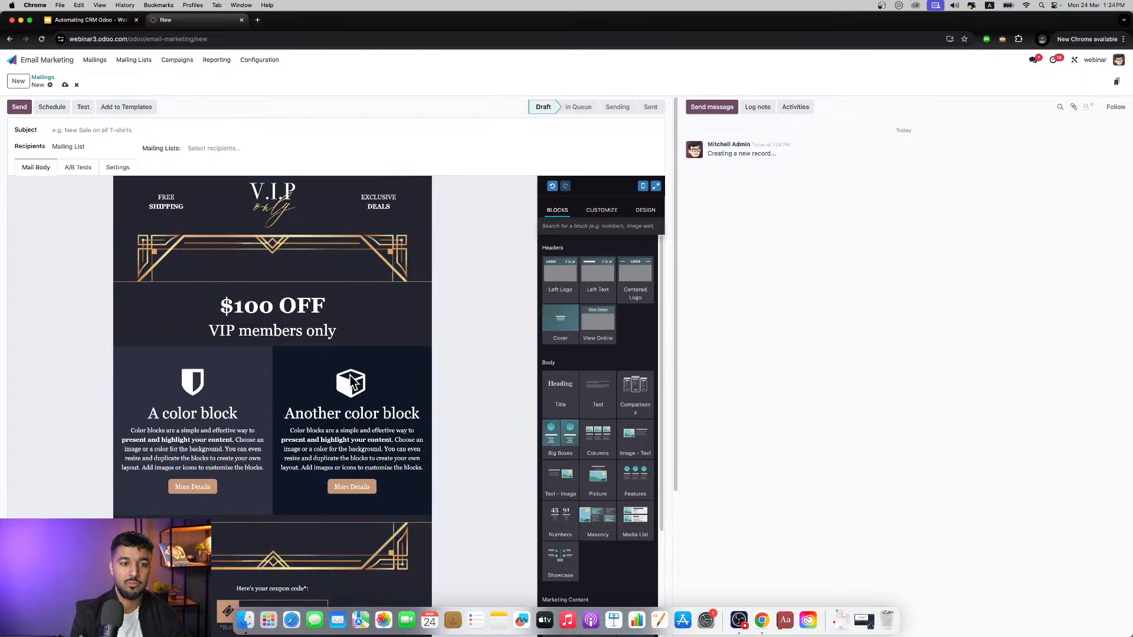
double_click(280, 314)
triple_click(280, 314)
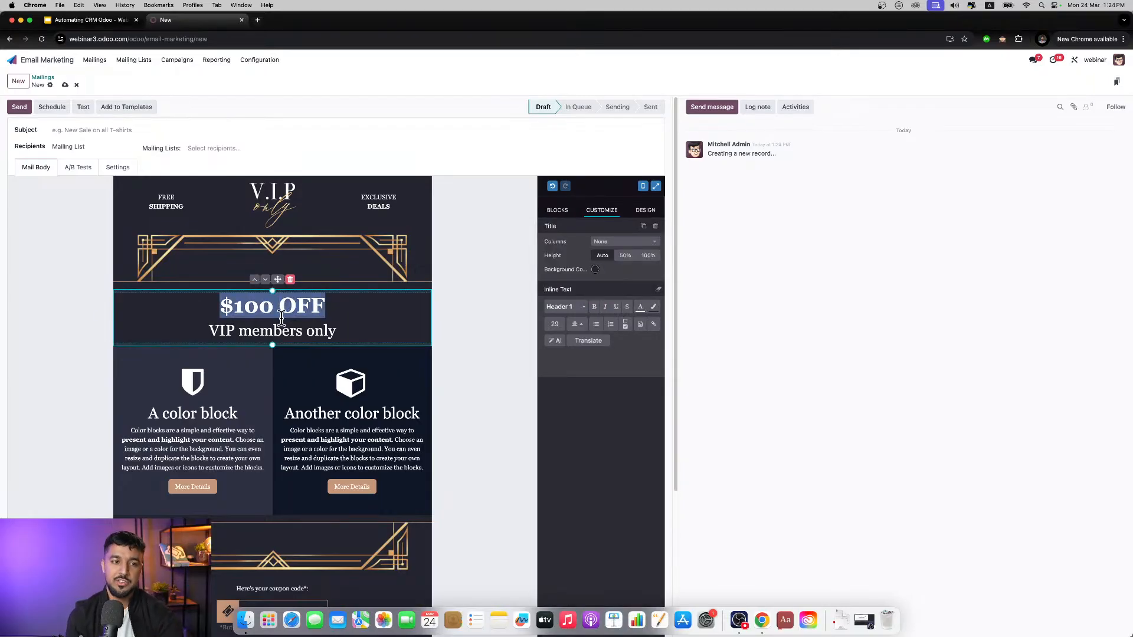
Step: Set the mailing's subject to "VIP" and its recipients to Contact
left_click(102, 128)
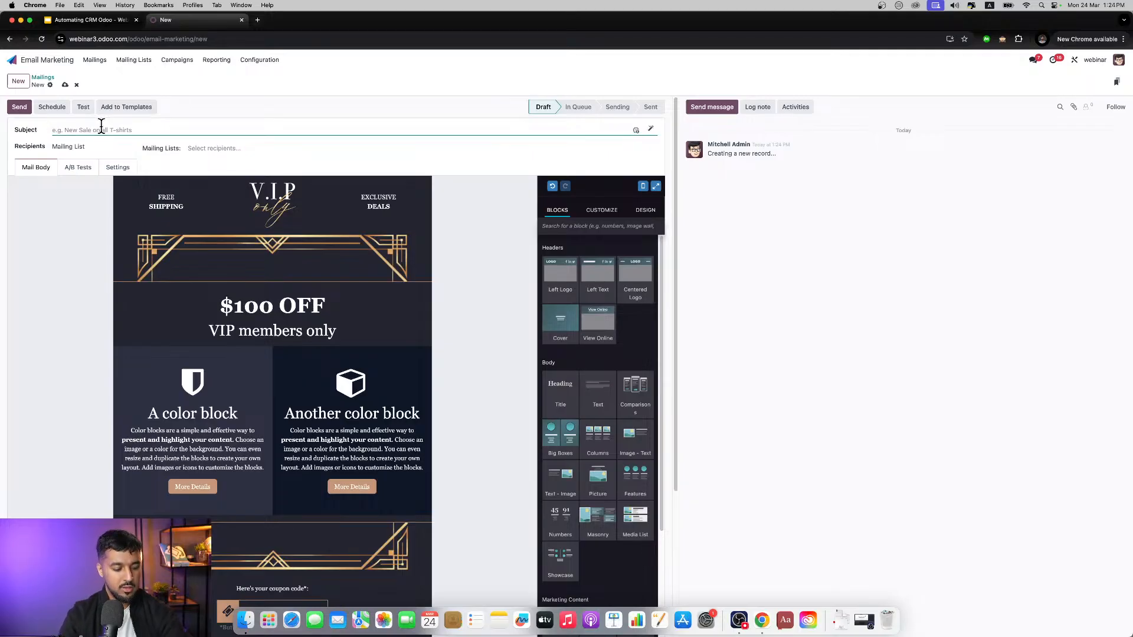
type("VIP")
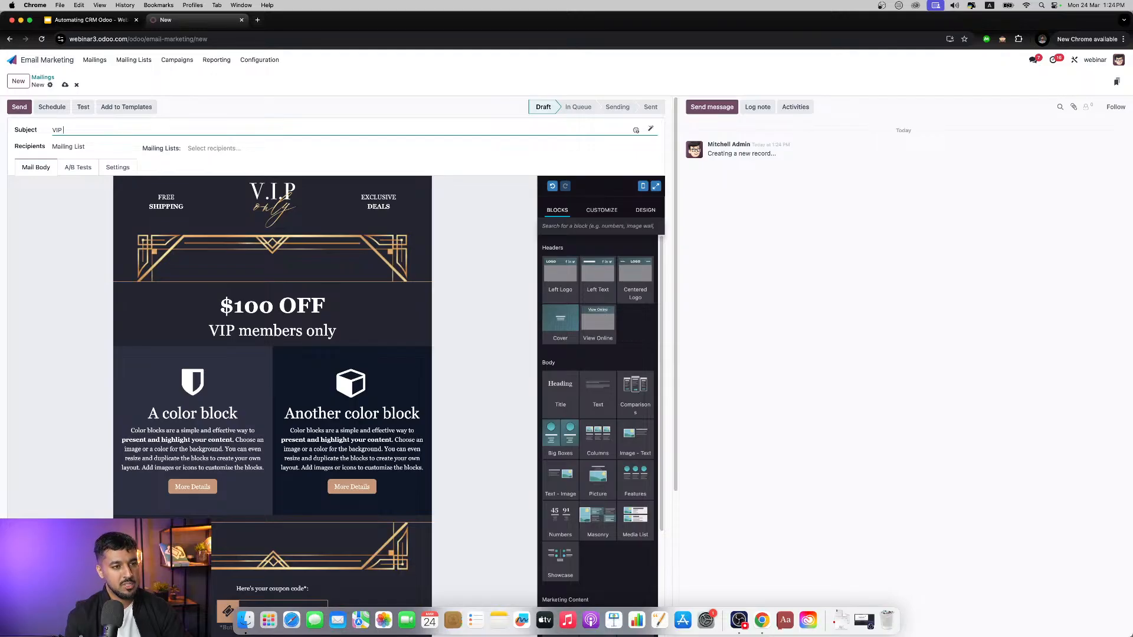
scroll(271, 295, "down", 5)
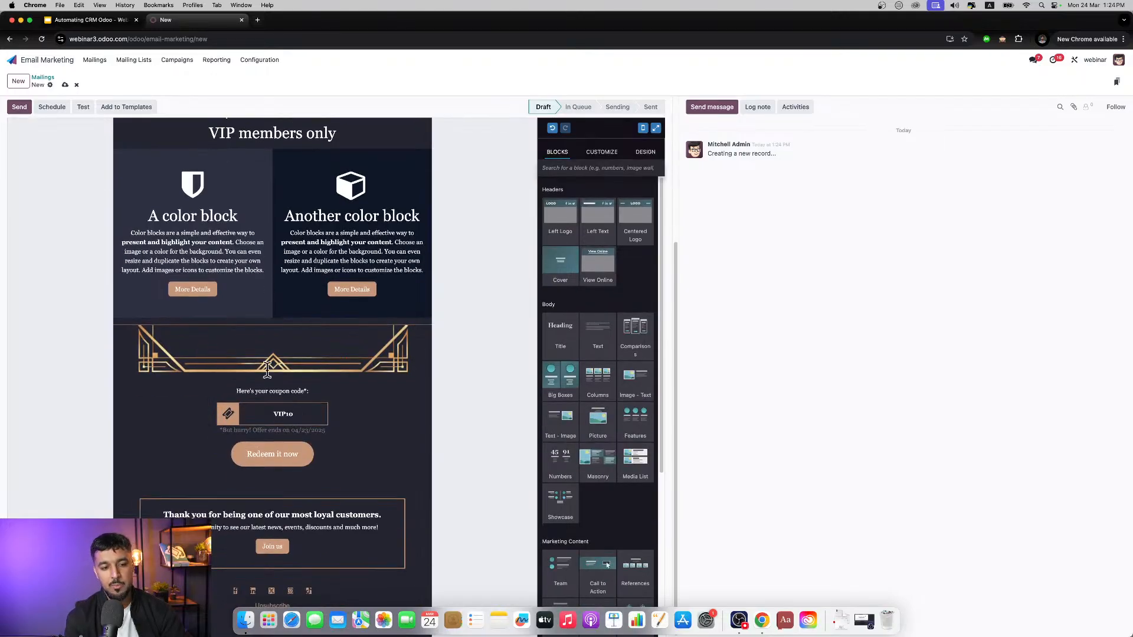
scroll(312, 406, "up", 5)
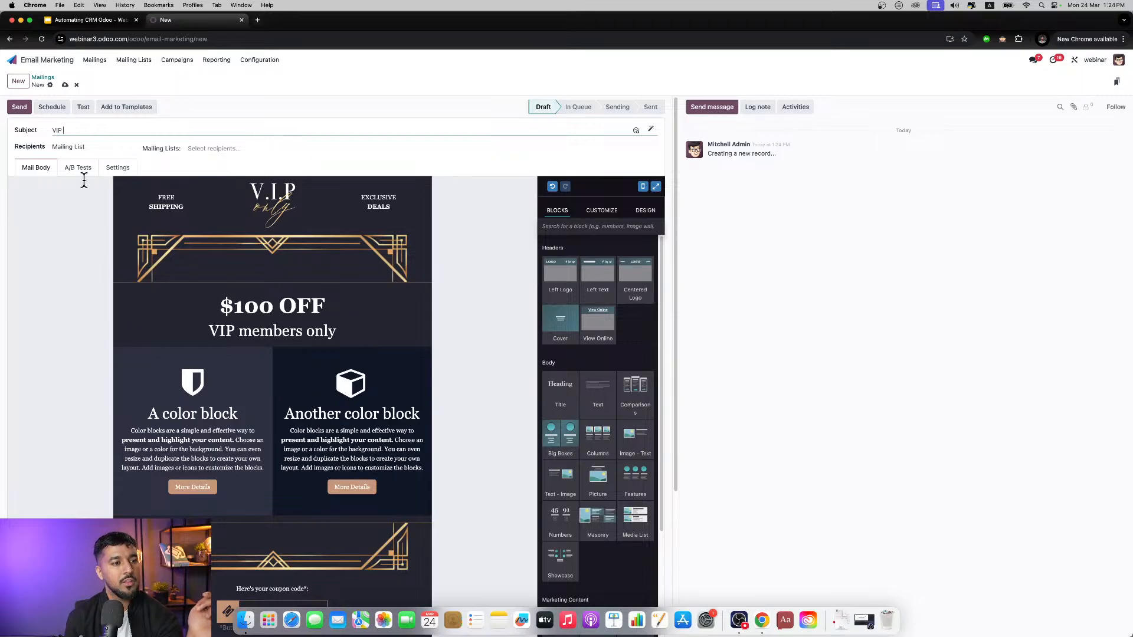
left_click(76, 147)
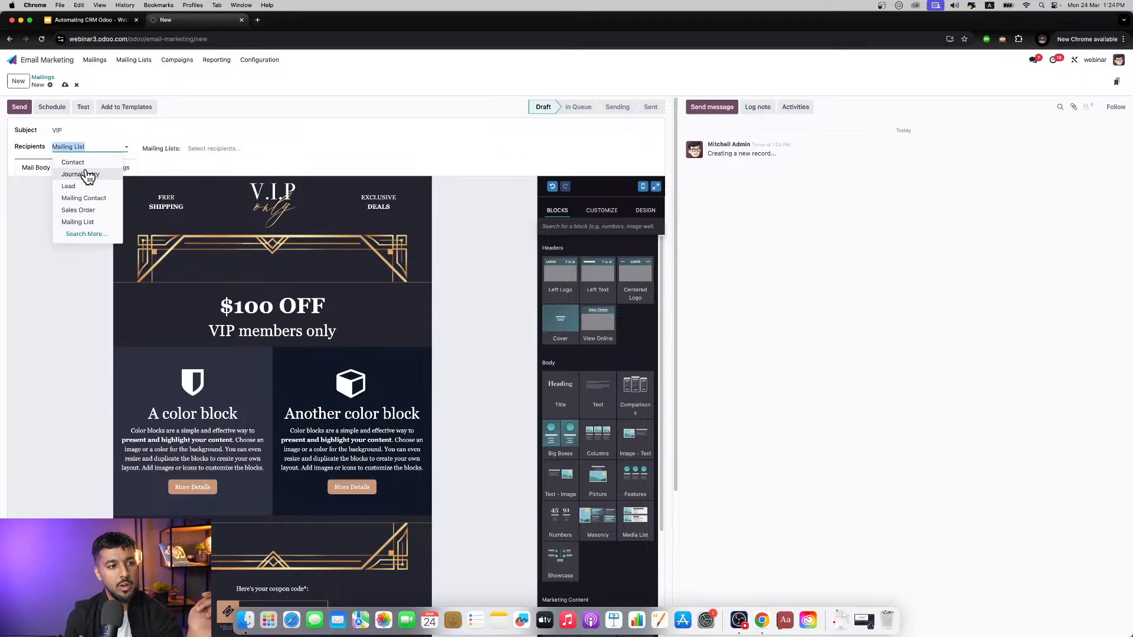
left_click(74, 163)
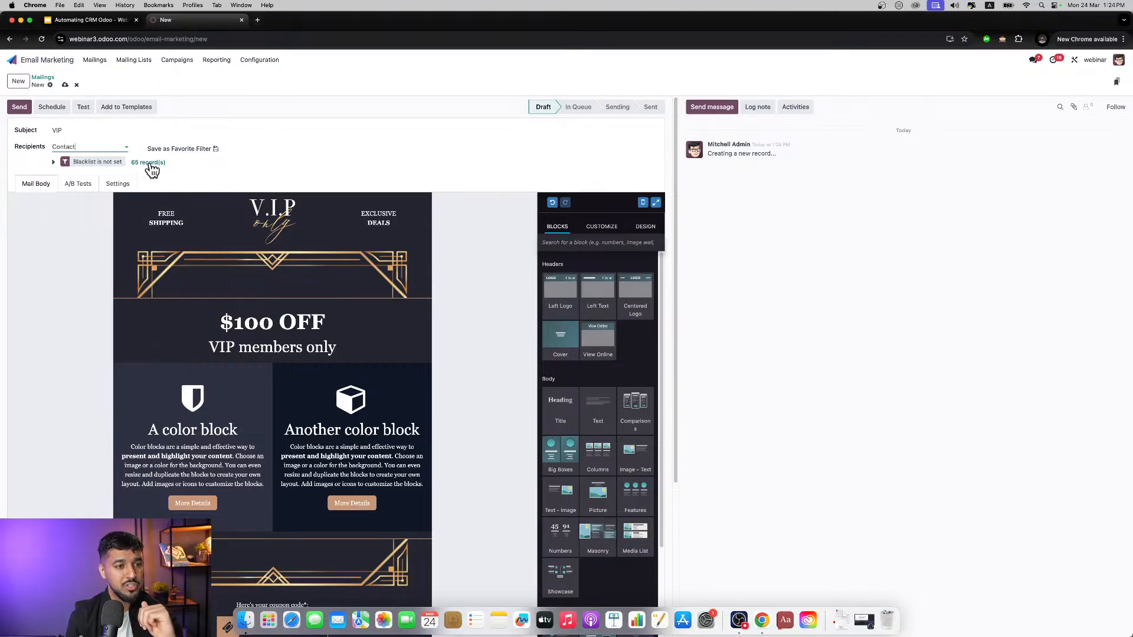
Step: Expand the recipient filter rules and examine the fields available for the Blacklist rule without changing it
left_click(55, 162)
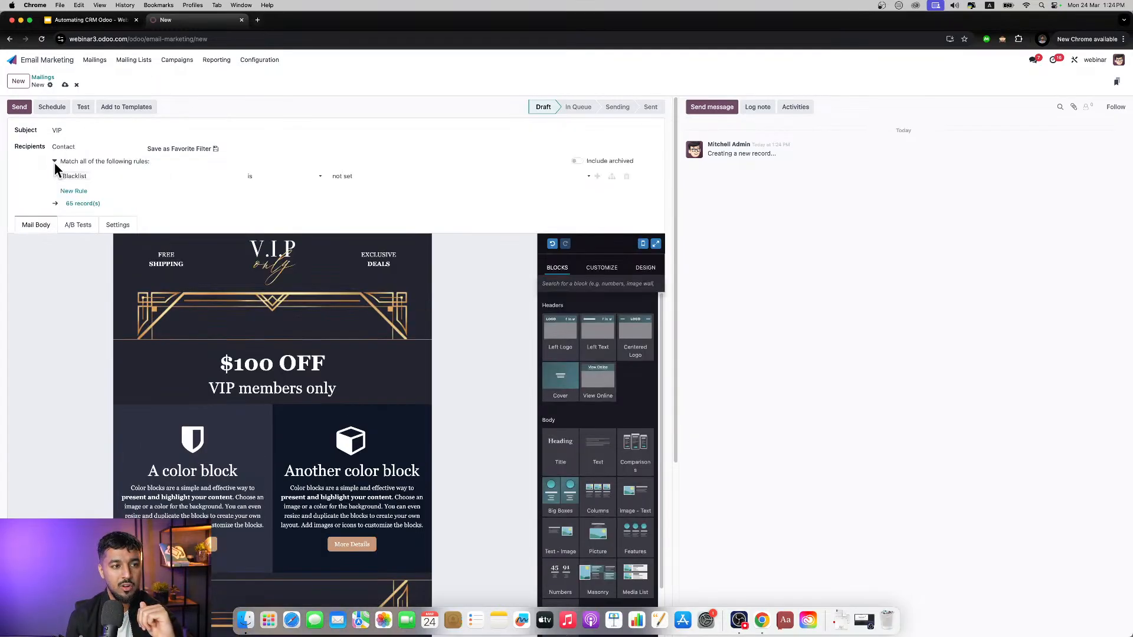
left_click(110, 180)
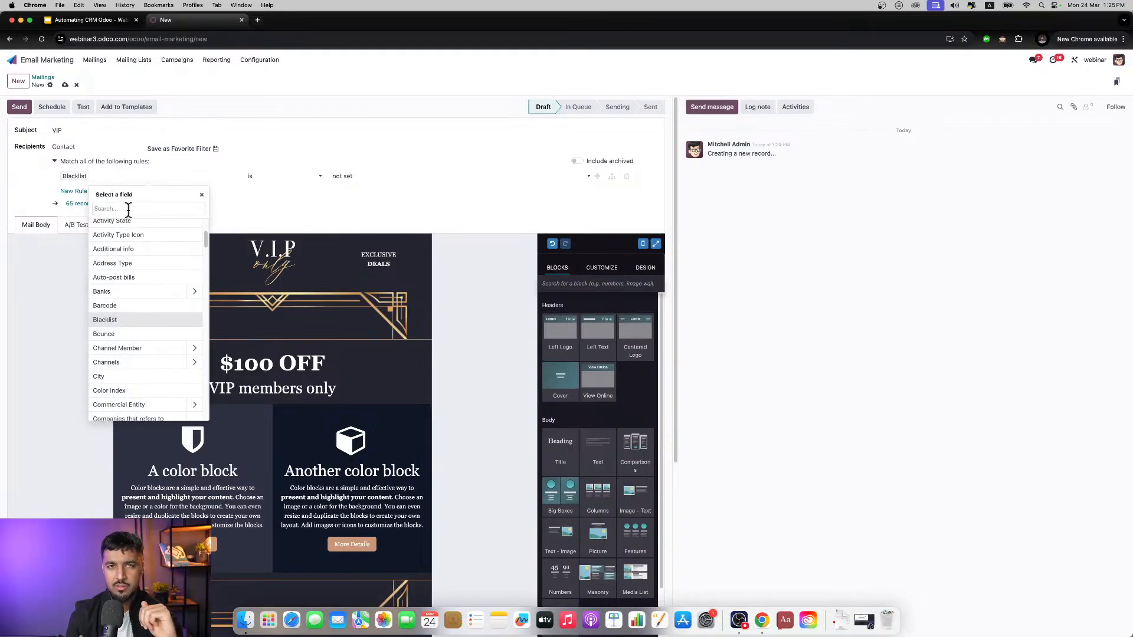
scroll(151, 261, "down", 5)
scroll(152, 259, "down", 10)
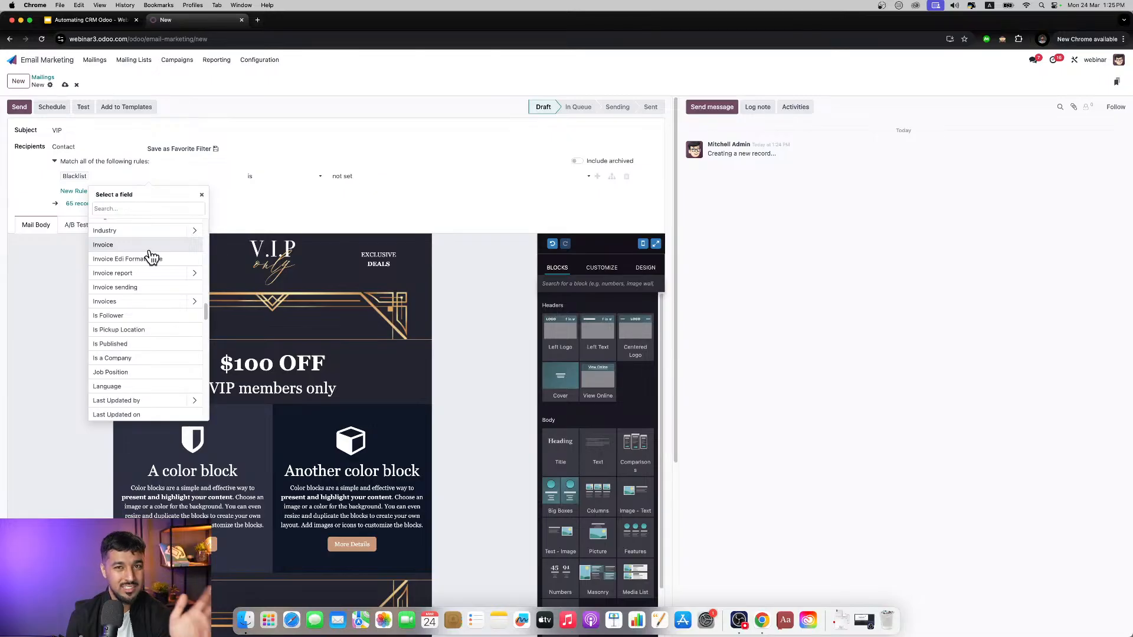
scroll(153, 258, "down", 5)
scroll(151, 256, "up", 10)
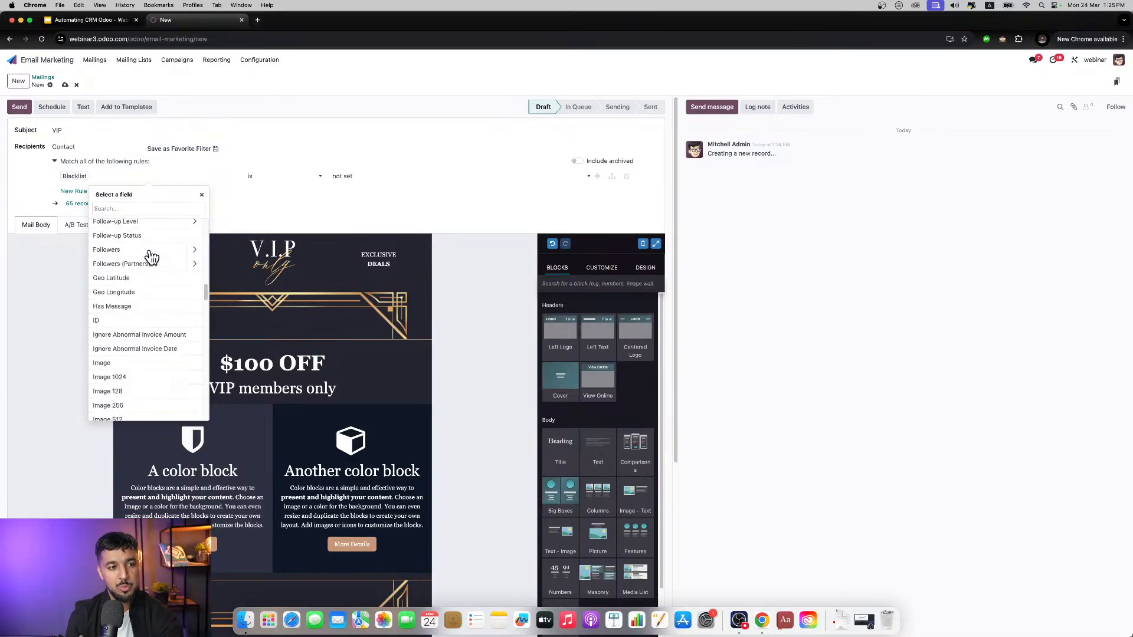
left_click(228, 219)
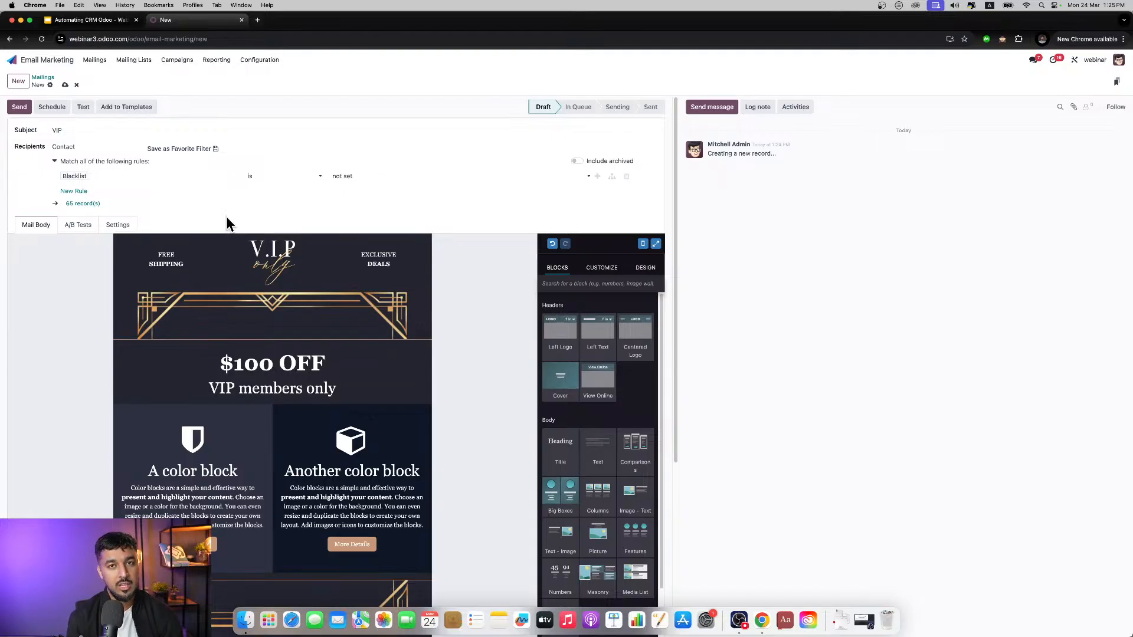
Step: Allow A/B testing for the VIP mailing and go back to the mailings list
left_click(71, 225)
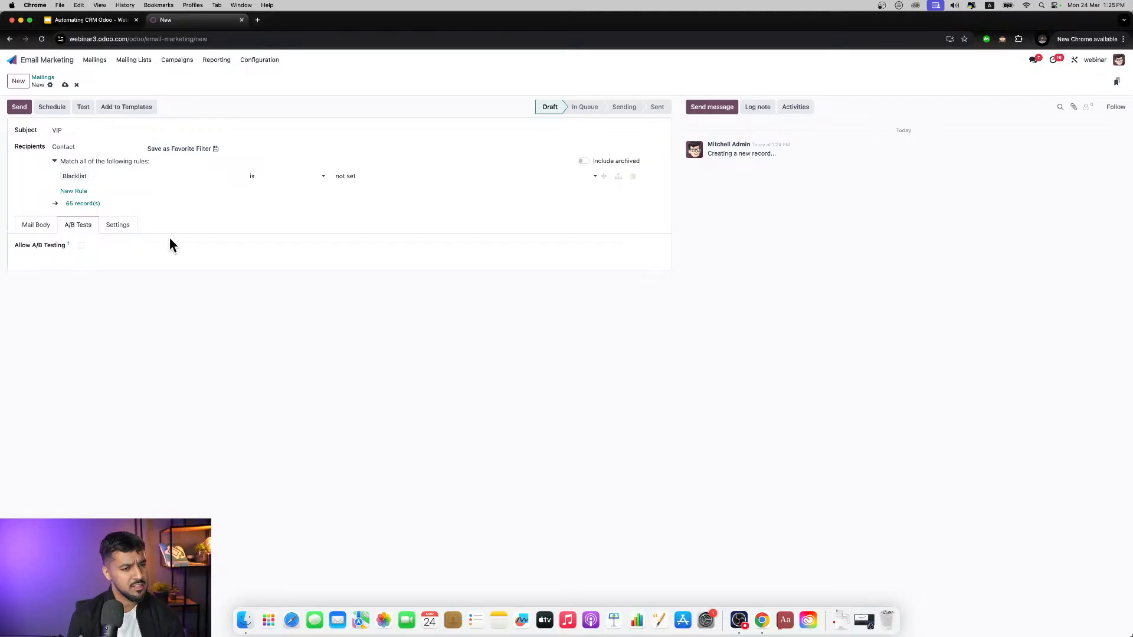
left_click(82, 245)
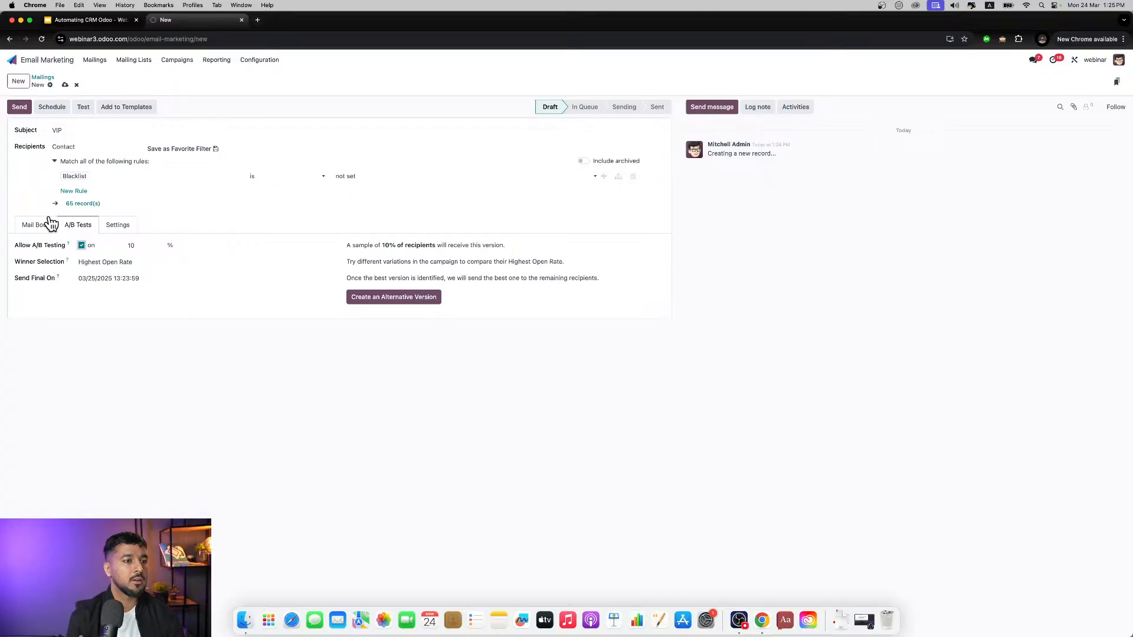
left_click(46, 224)
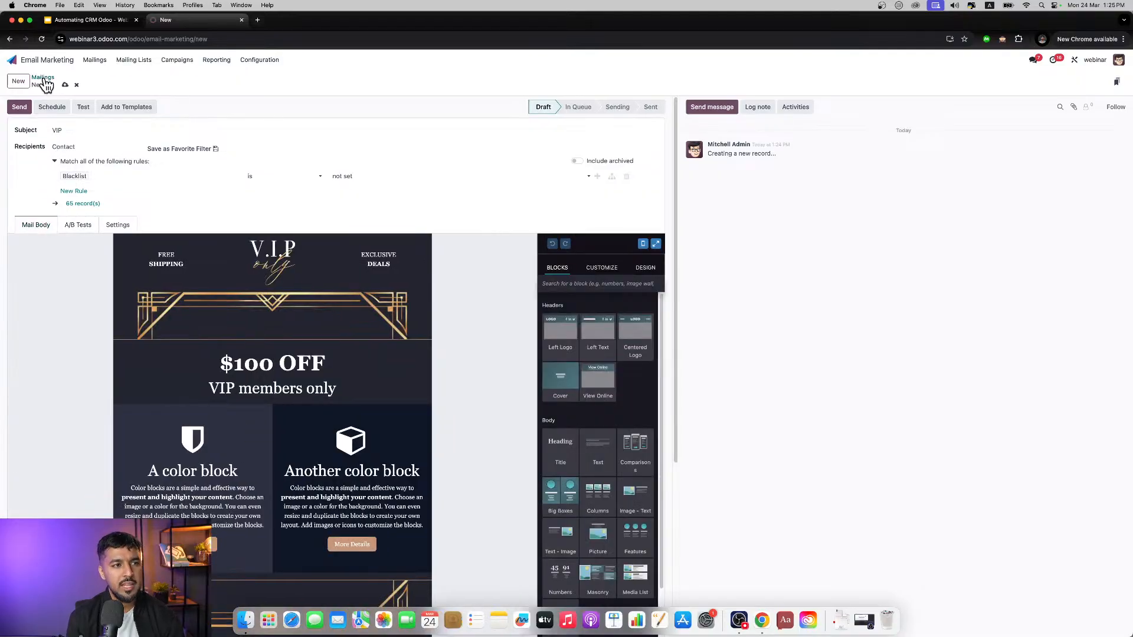
left_click(43, 77)
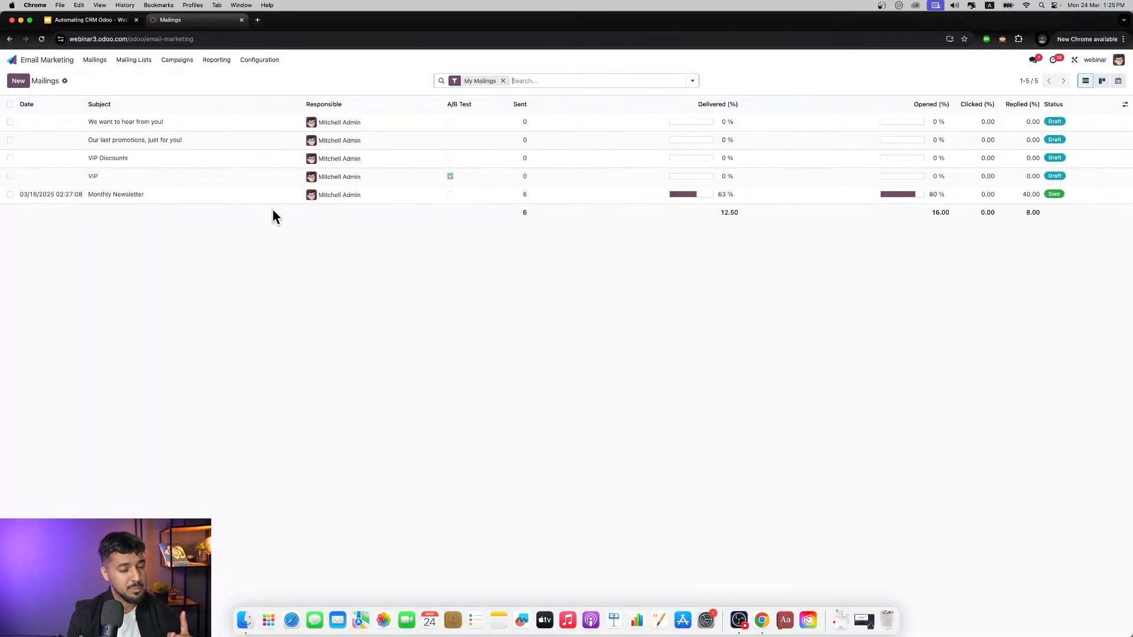
Step: Review the sent Monthly Newsletter mailing with its additional statistics, then return to the home screen
left_click(374, 200)
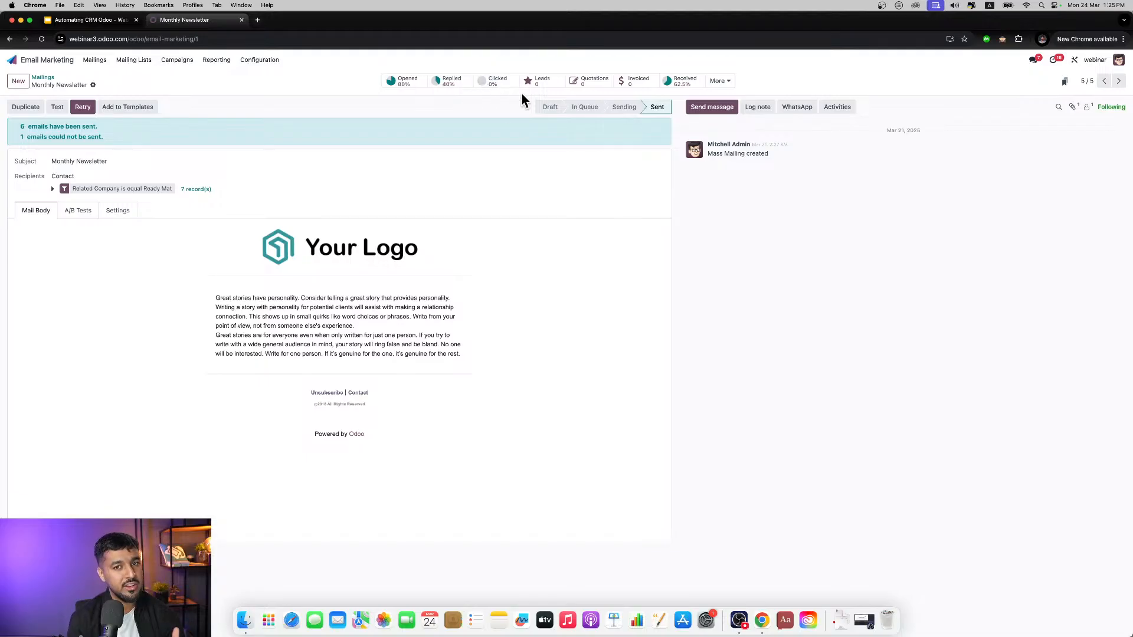
left_click(721, 81)
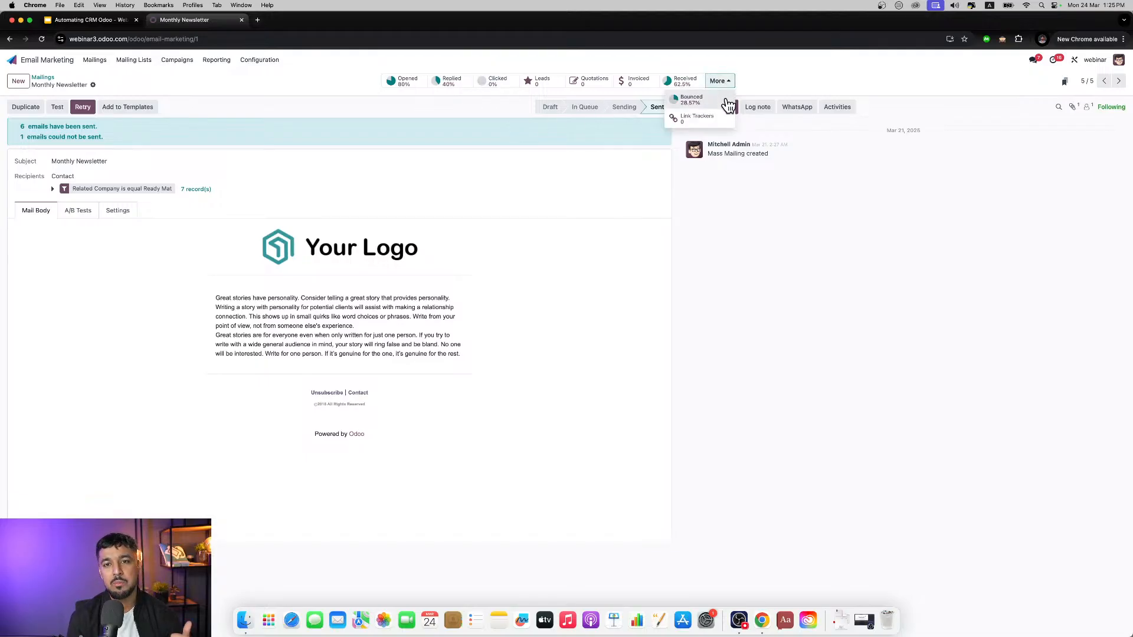
left_click(757, 96)
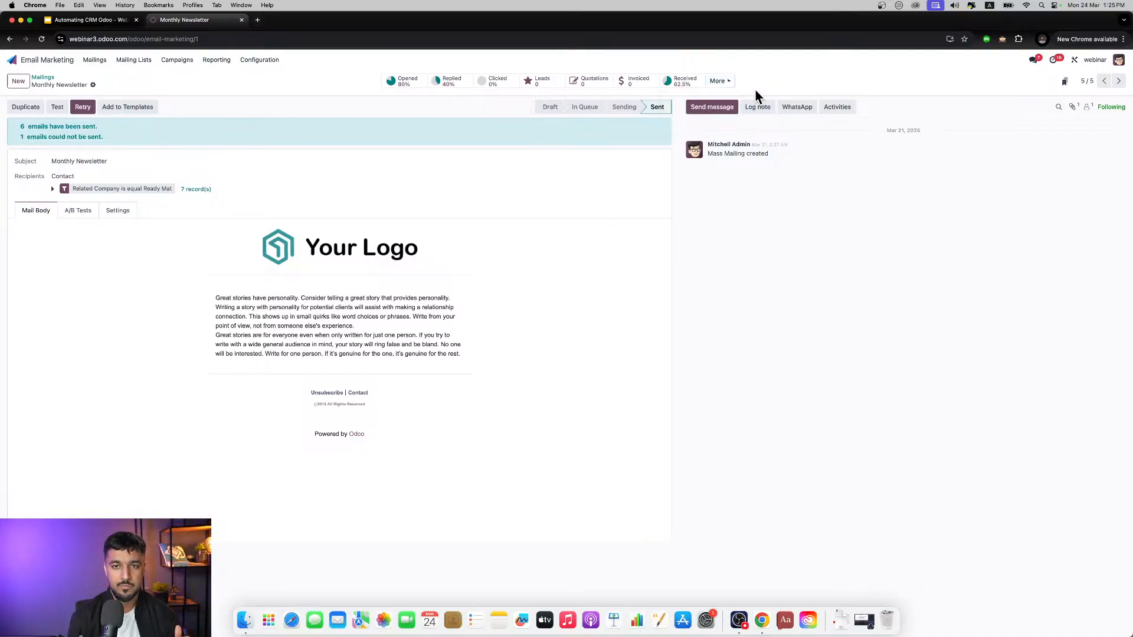
left_click(42, 64)
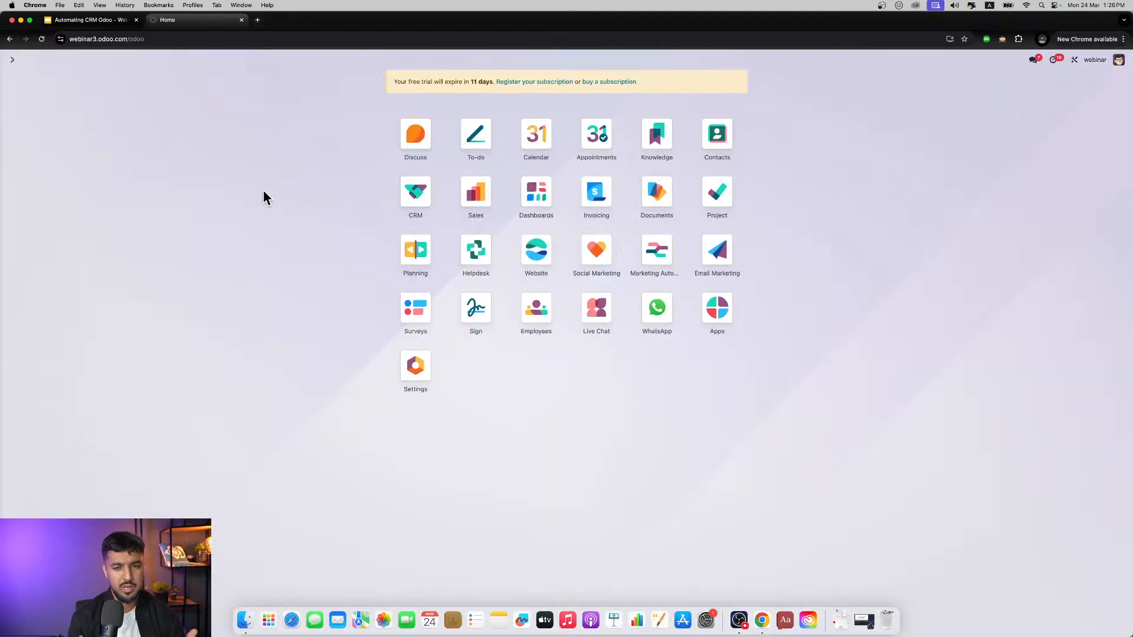
Step: Review the Social Marketing feed, social posts and campaigns, then return to the home screen
left_click(596, 251)
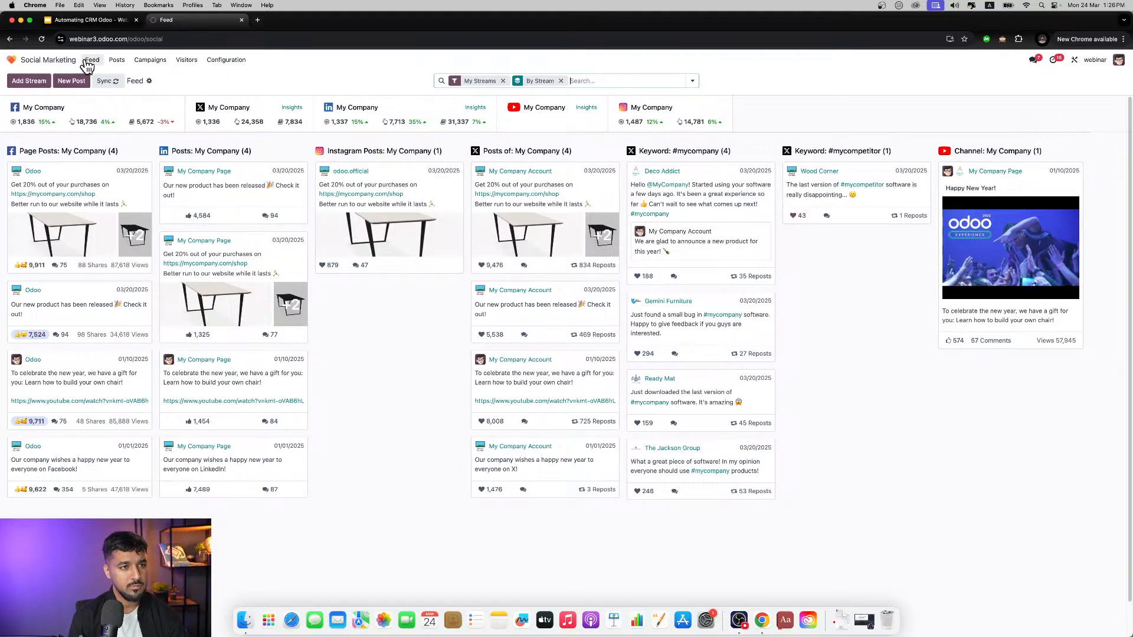
left_click(112, 62)
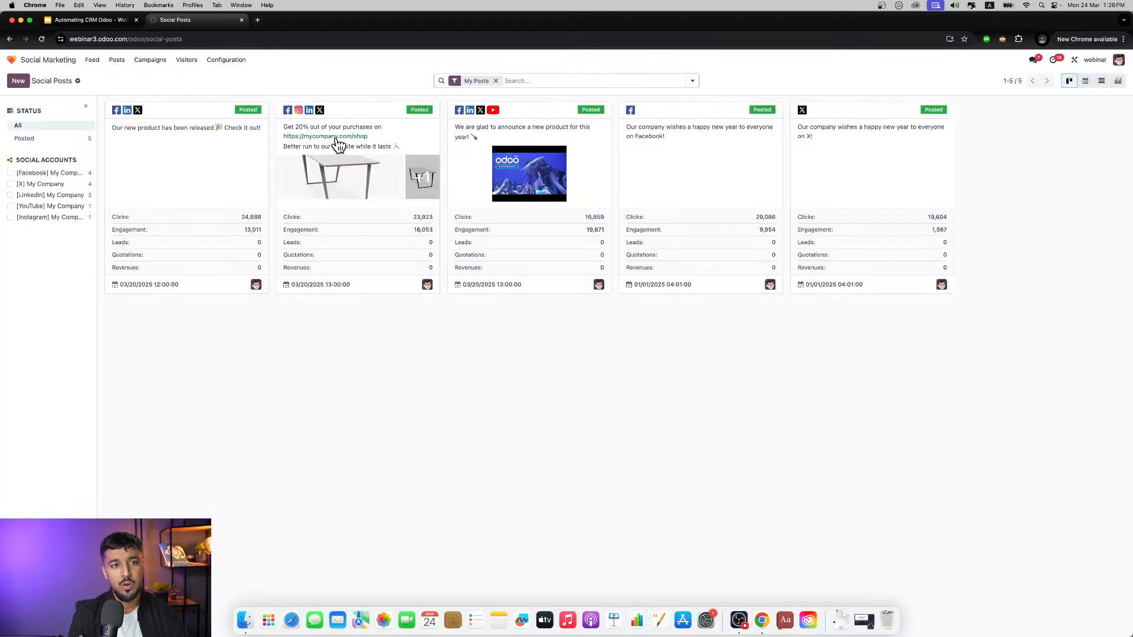
left_click(340, 217)
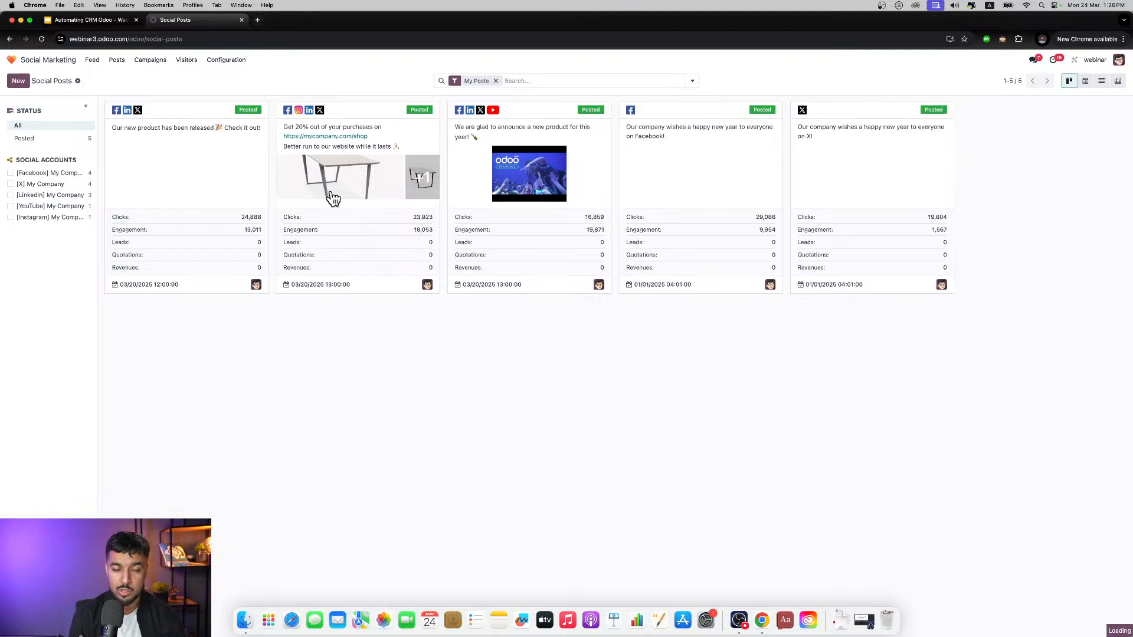
left_click(149, 61)
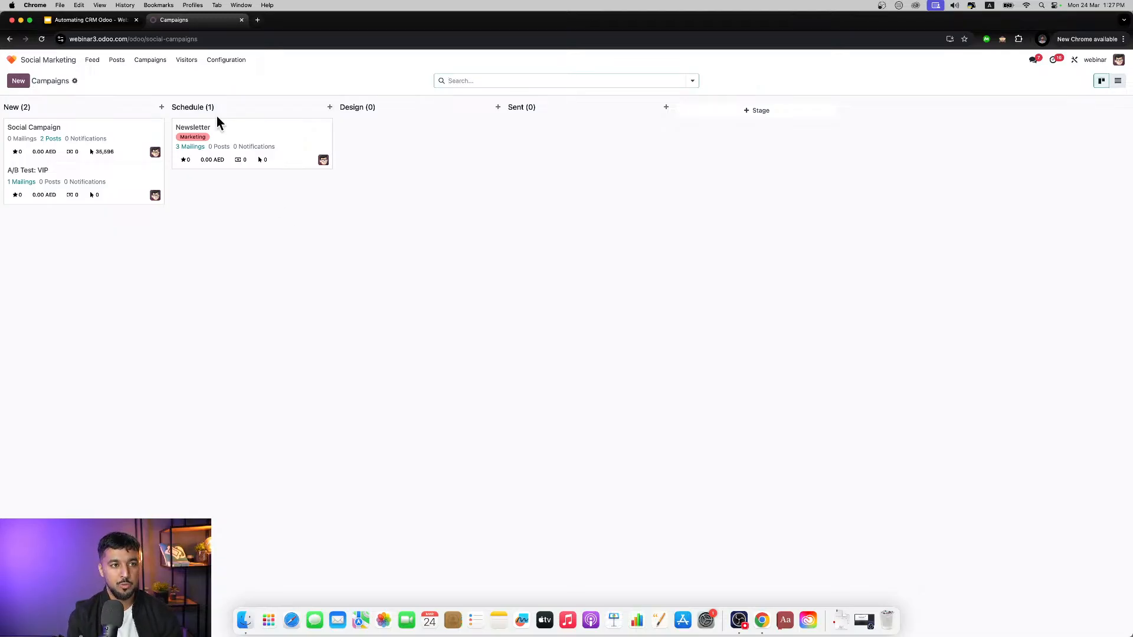
left_click(92, 60)
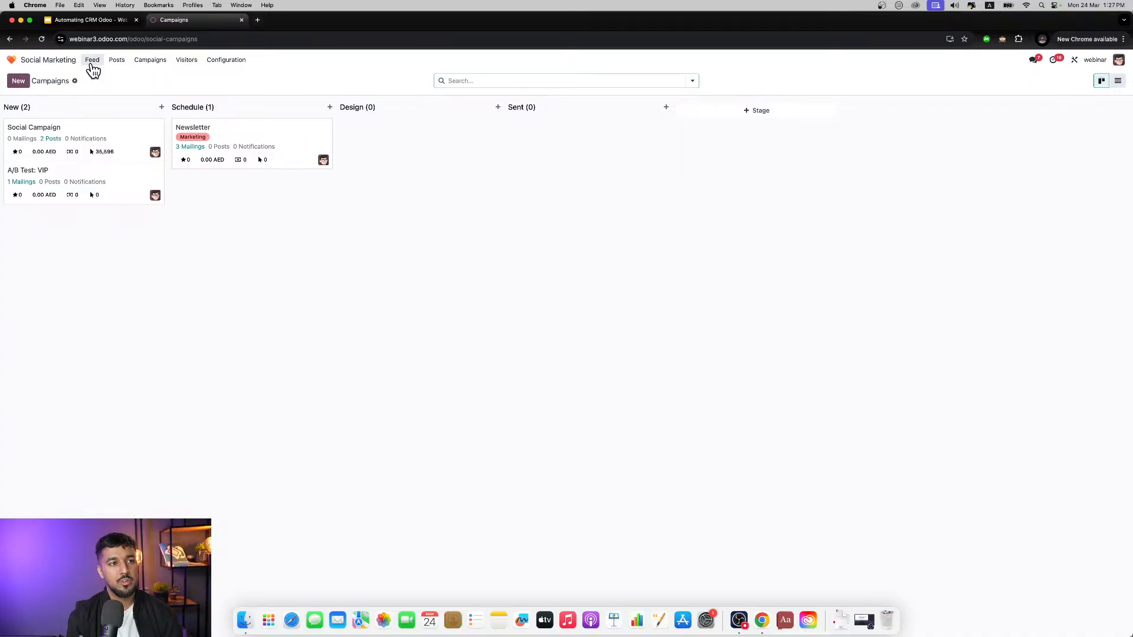
left_click(116, 60)
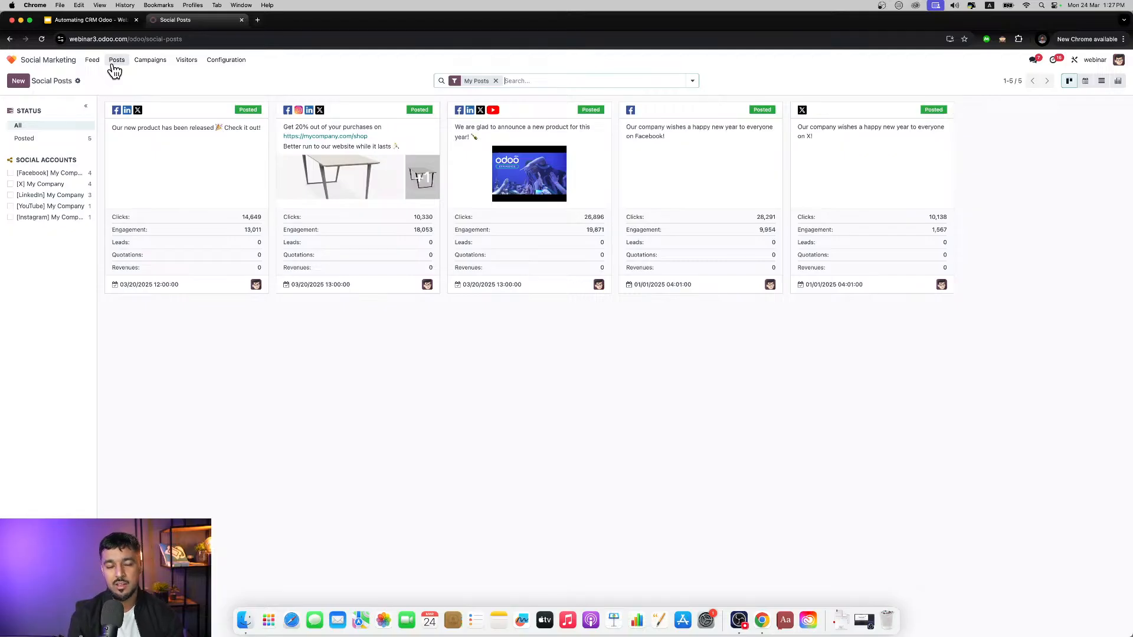
left_click(70, 65)
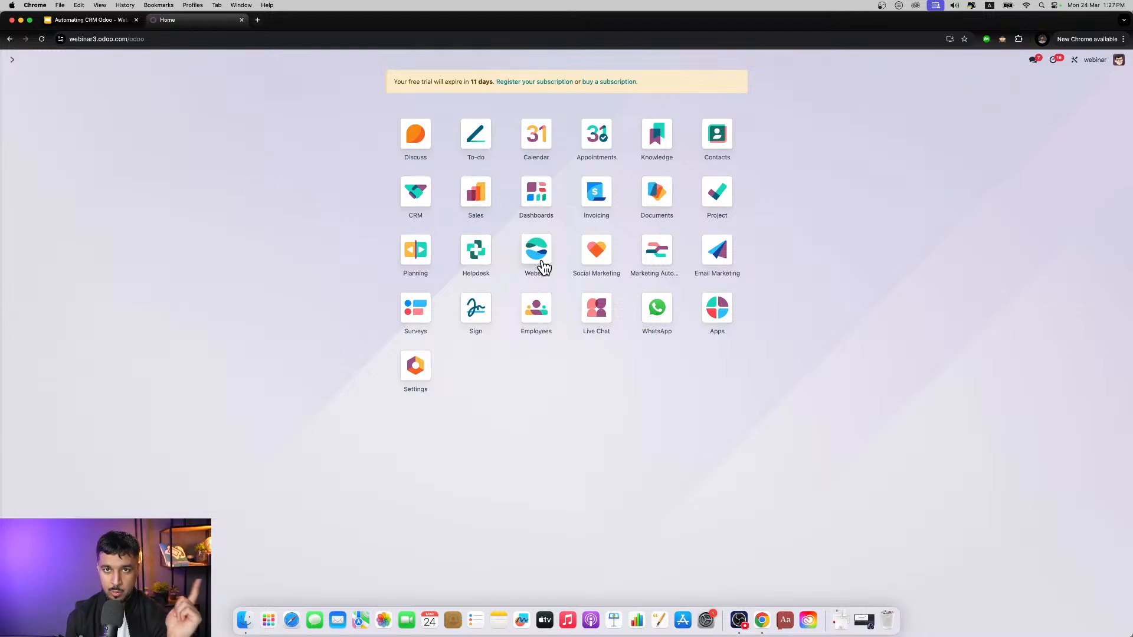
Step: Open the Website app and look through the sections of the Western Apparel Co. homepage
left_click(541, 261)
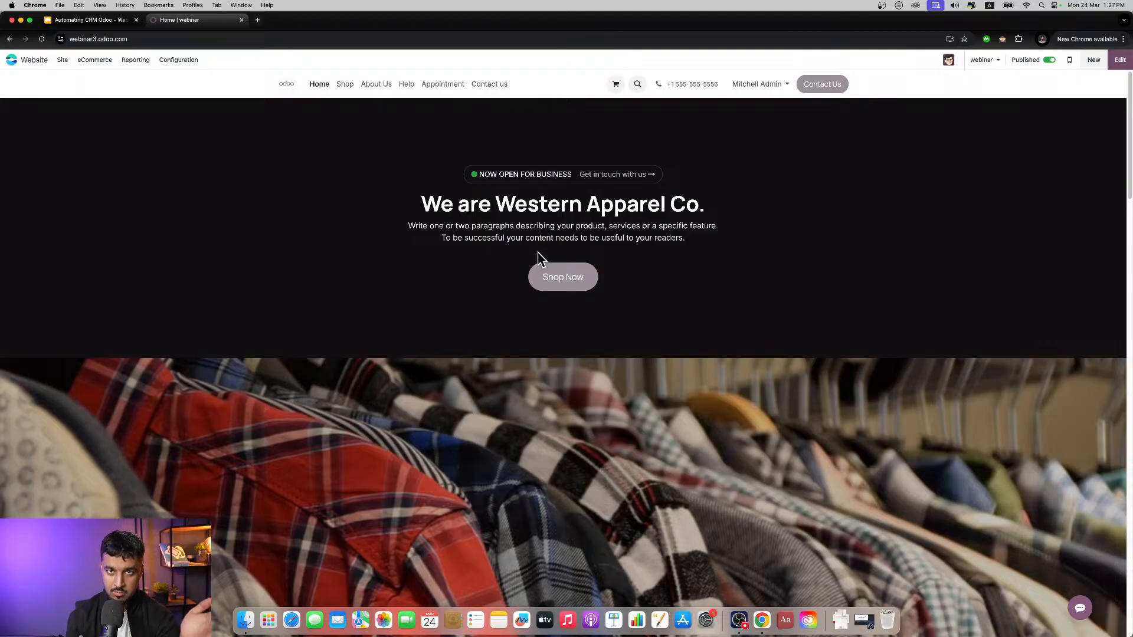
scroll(541, 259, "down", 10)
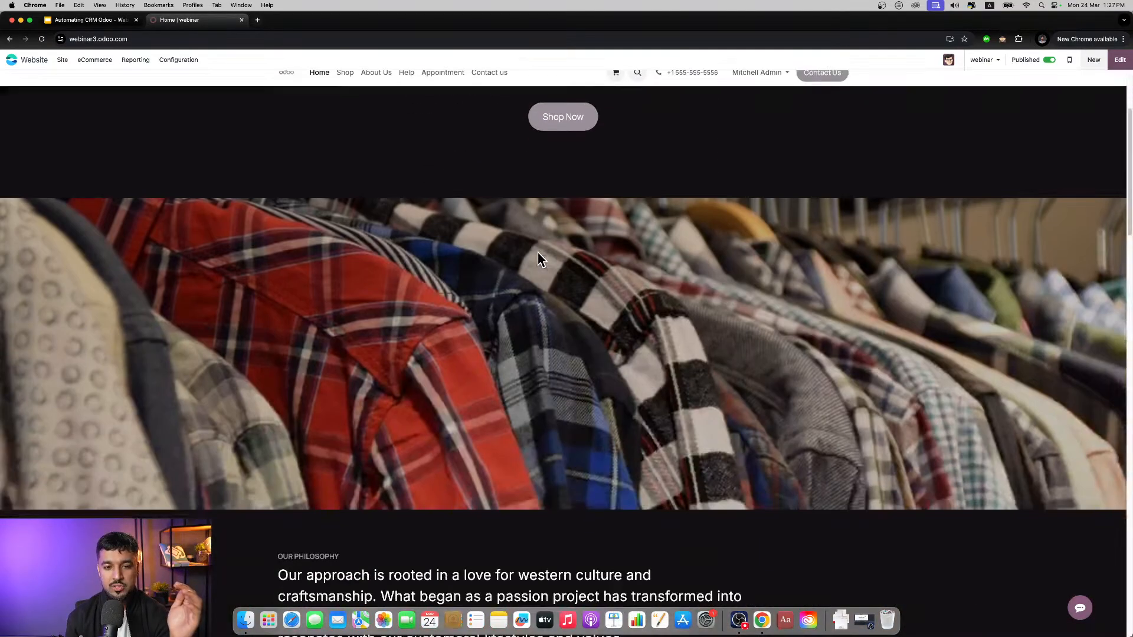
scroll(539, 253, "down", 12)
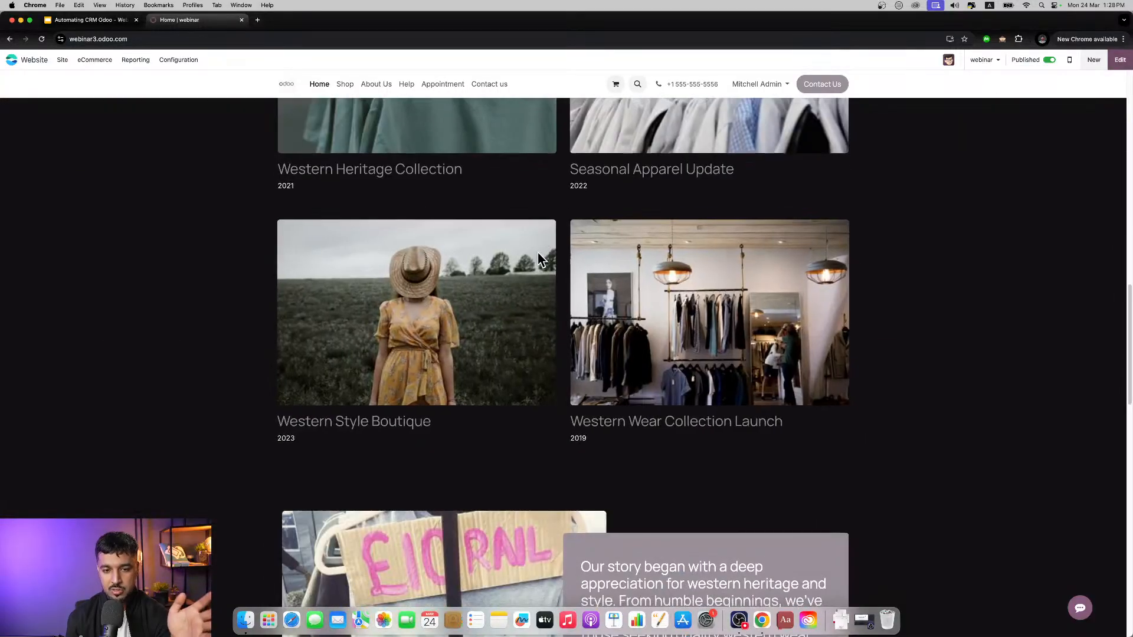
scroll(537, 252, "down", 9)
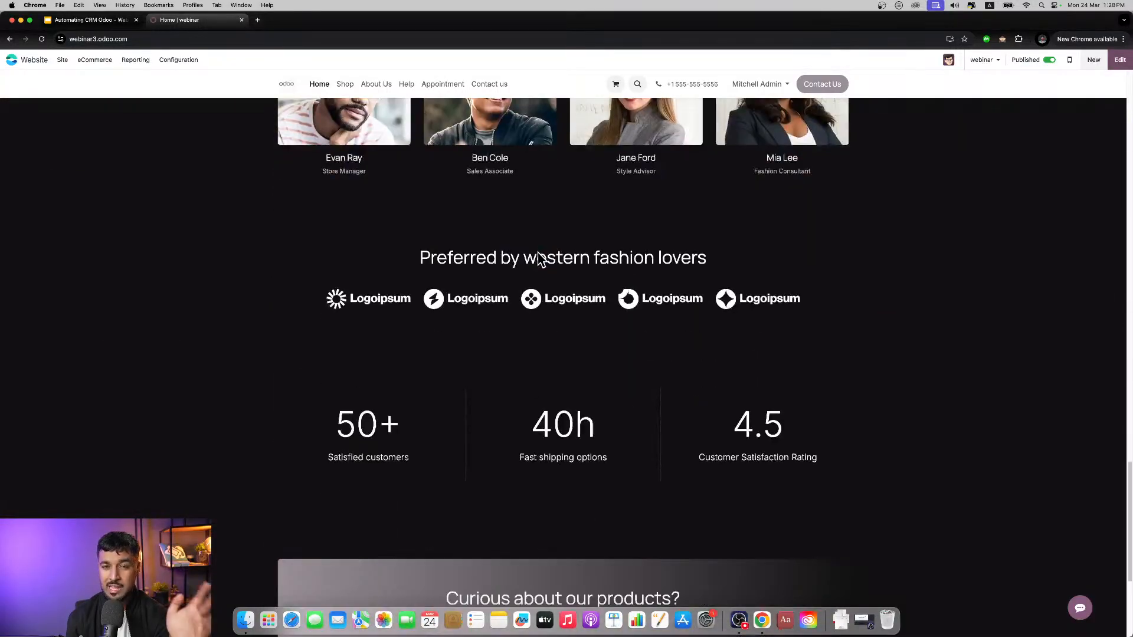
scroll(538, 252, "up", 8)
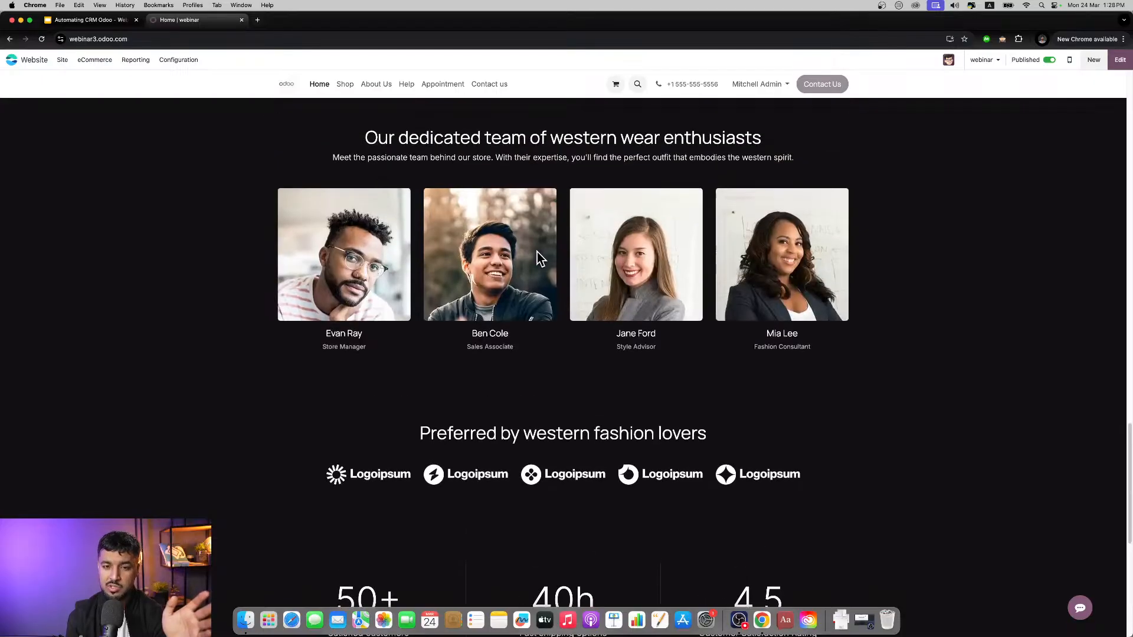
scroll(537, 253, "up", 10)
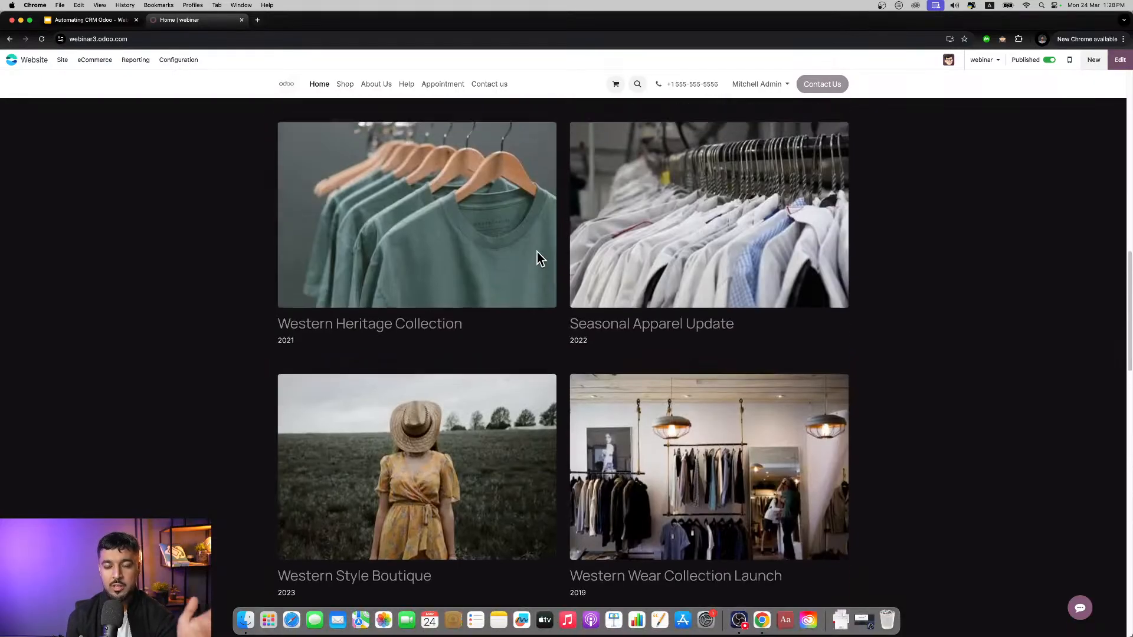
scroll(537, 253, "up", 8)
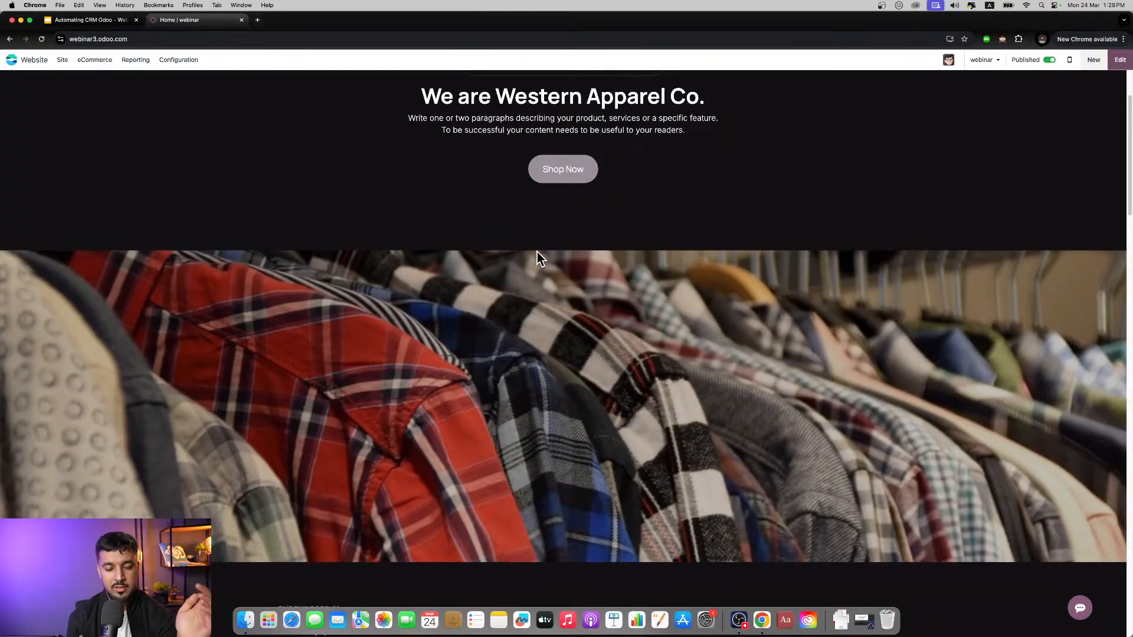
scroll(537, 253, "up", 2)
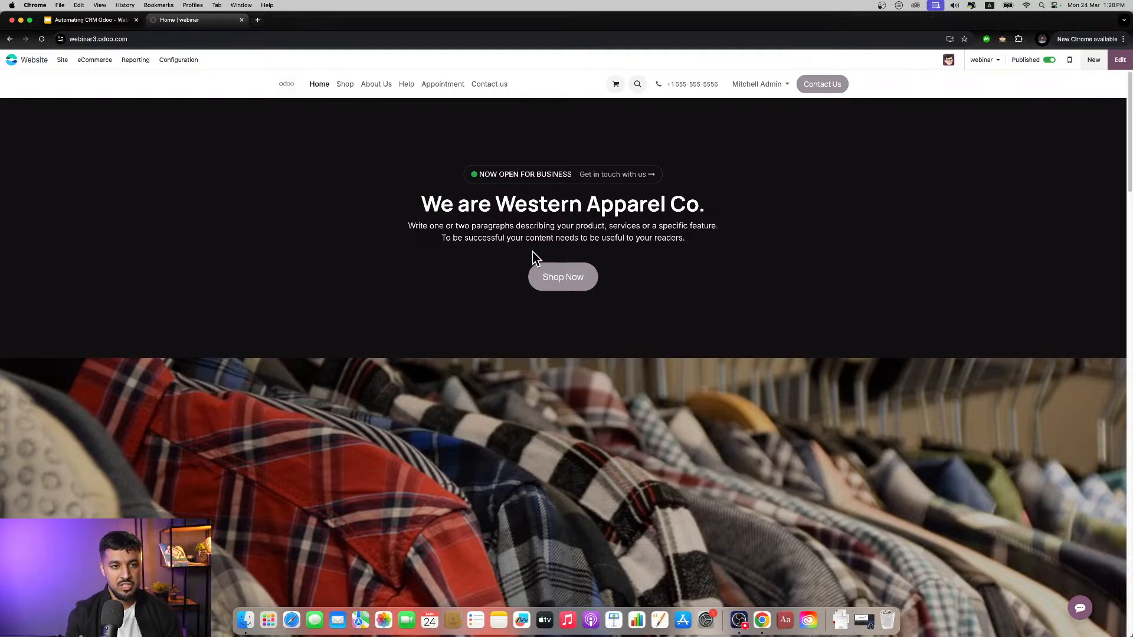
scroll(508, 352, "down", 3)
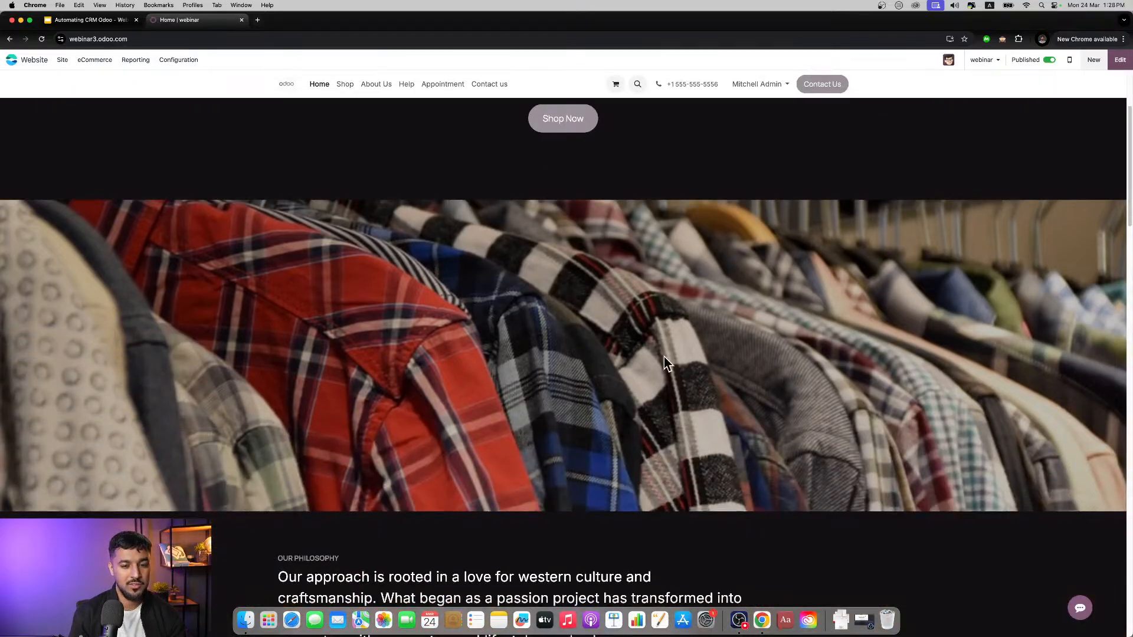
scroll(664, 357, "up", 3)
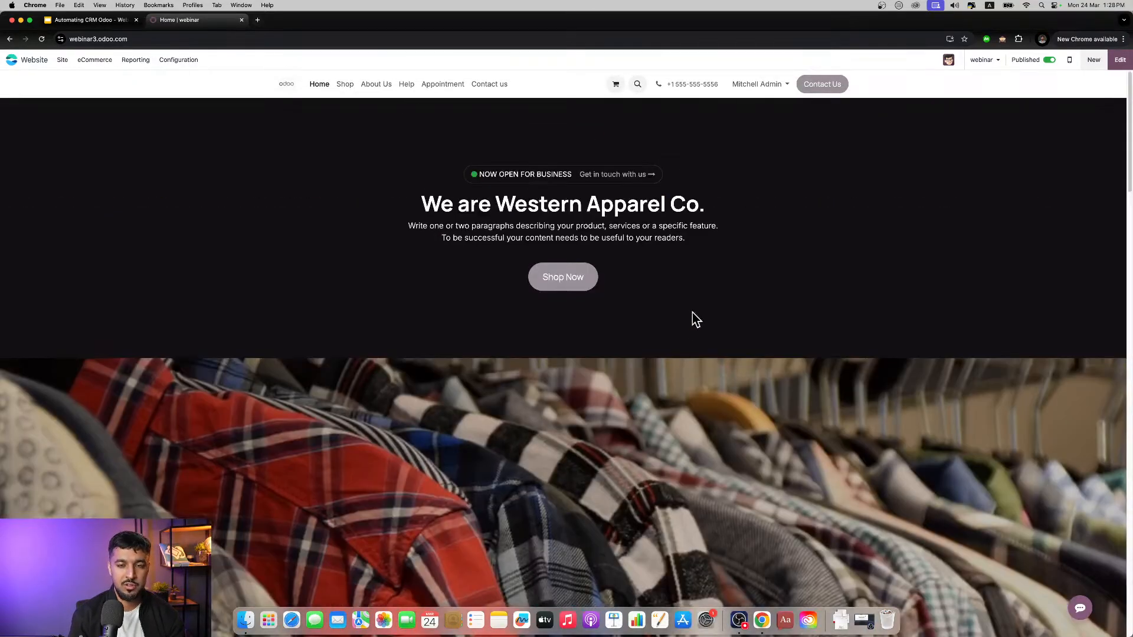
Step: Submit the website's contact form with "Shirt" as both subject and question, then dismiss the chatbot and return to the apps home screen
left_click(821, 89)
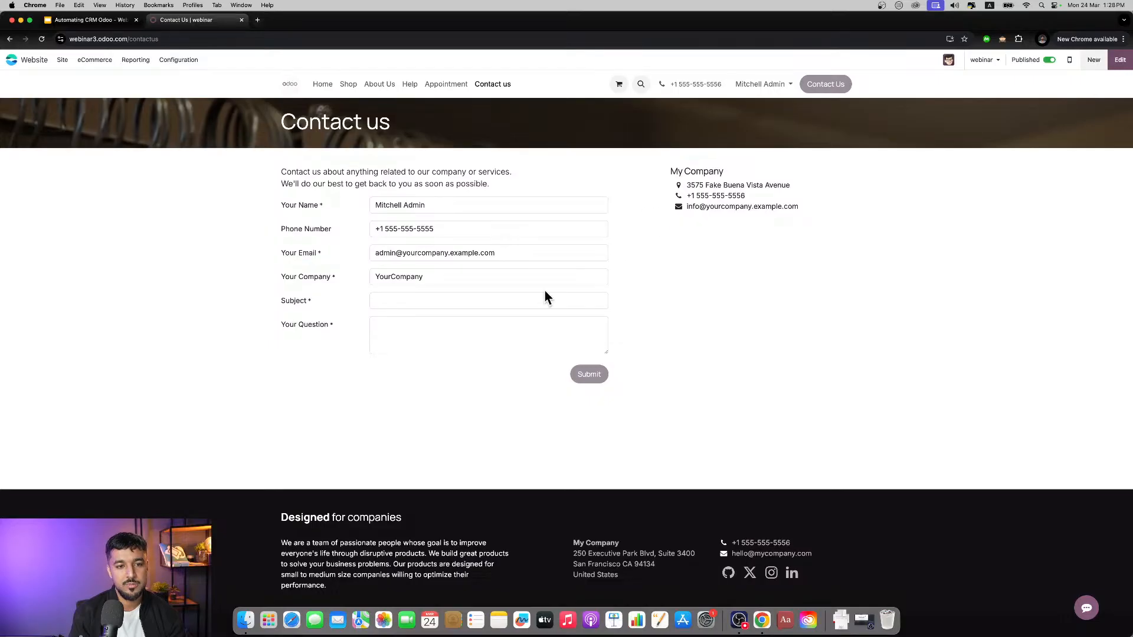
left_click(379, 301)
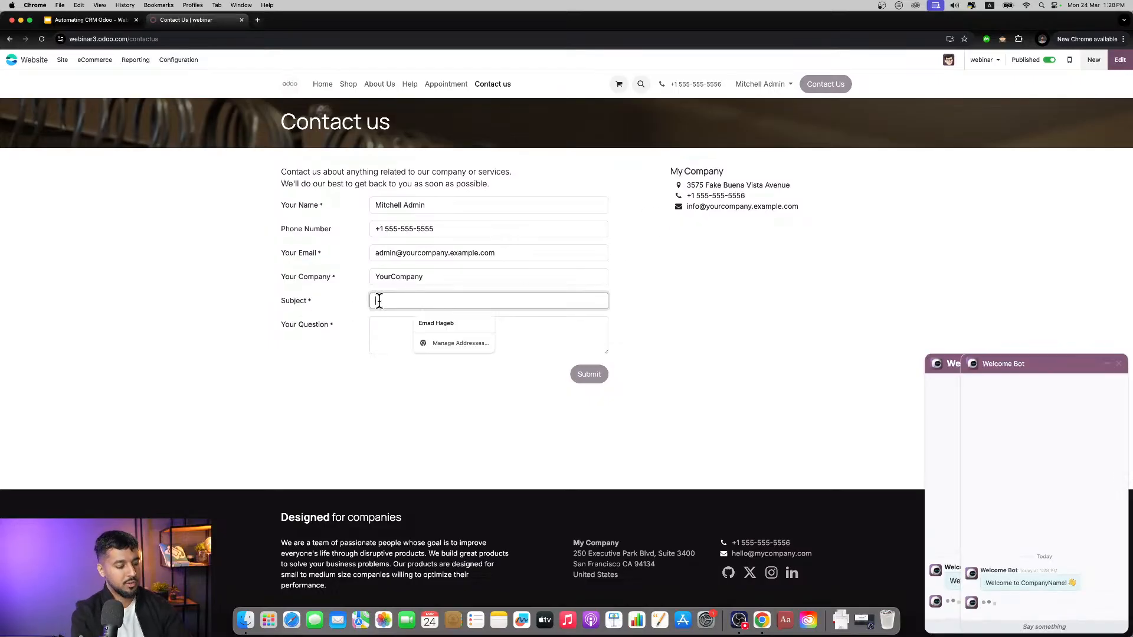
type("Shirt")
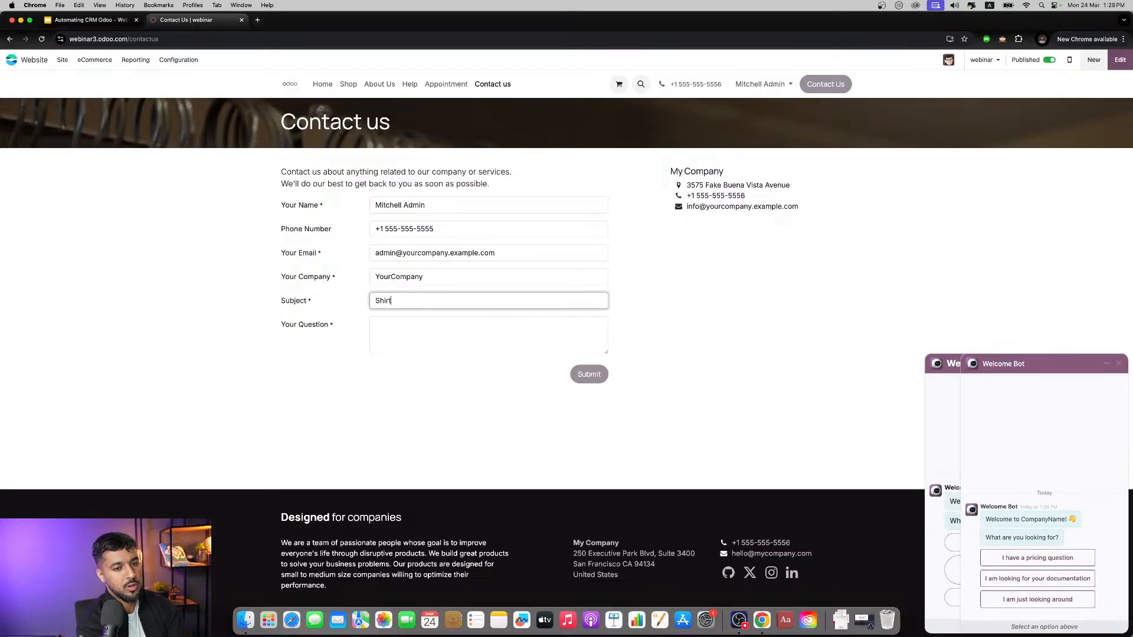
key("Tab")
type("Shurt")
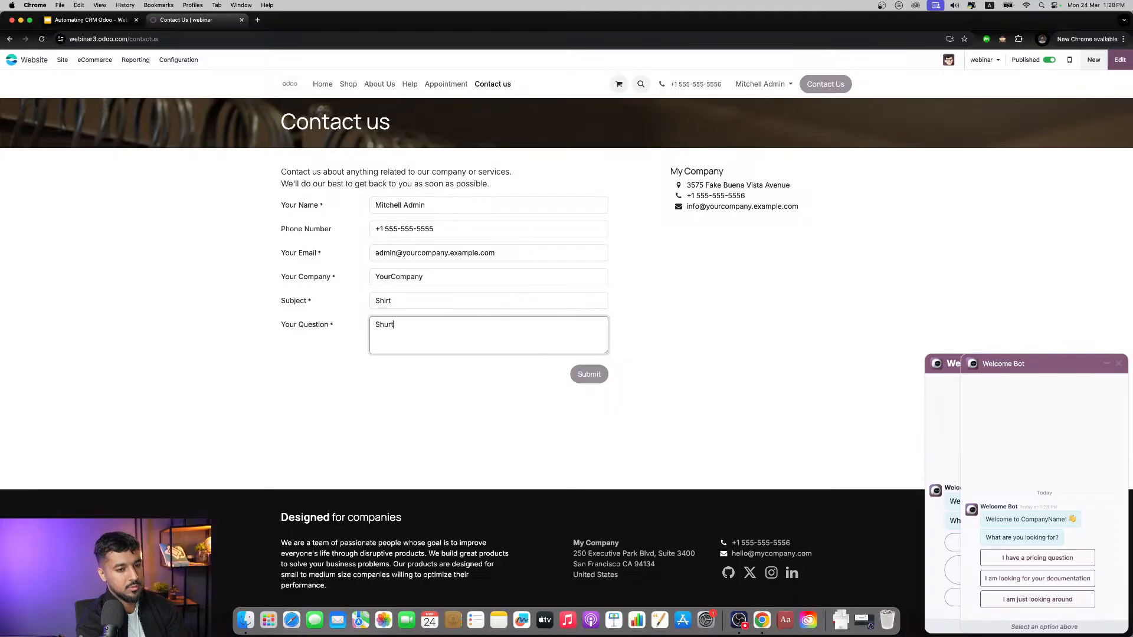
type("irt")
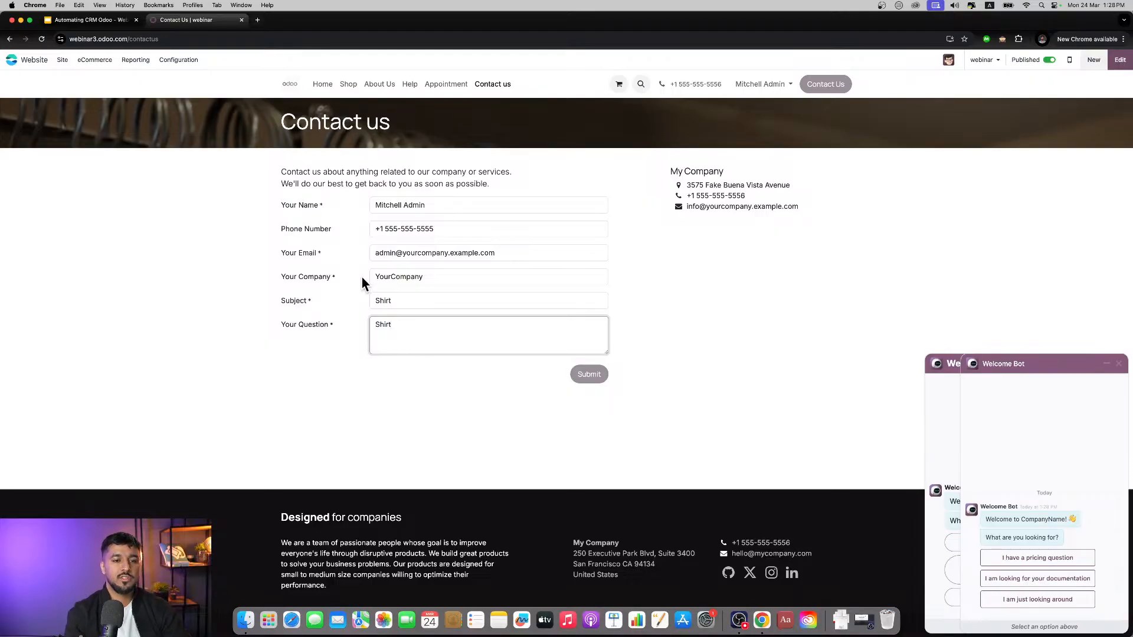
left_click(579, 377)
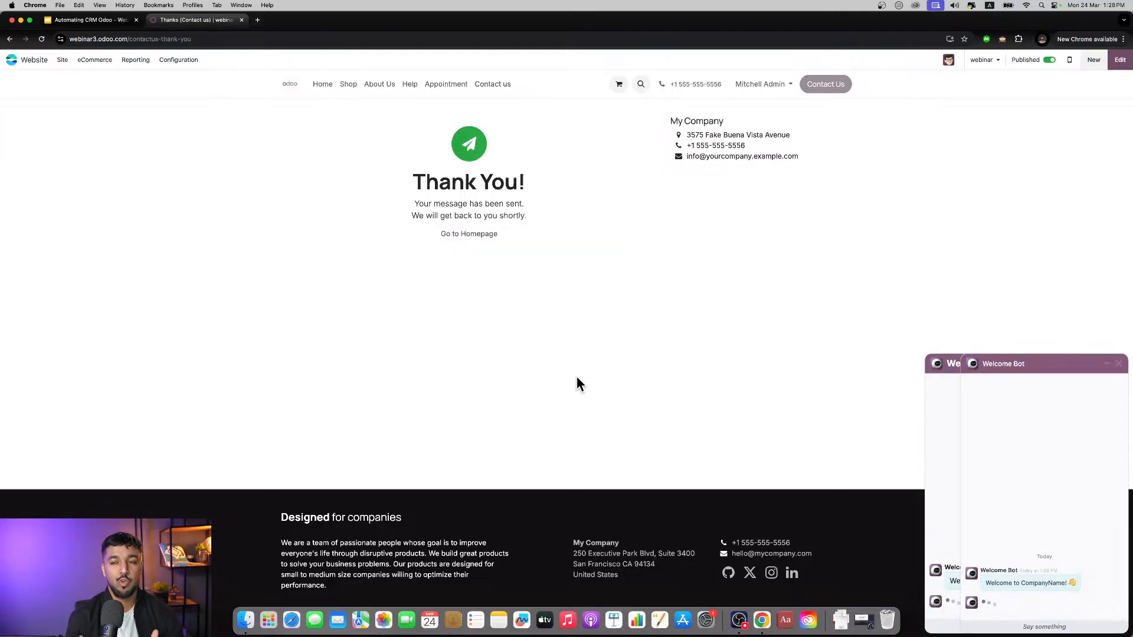
left_click(1118, 363)
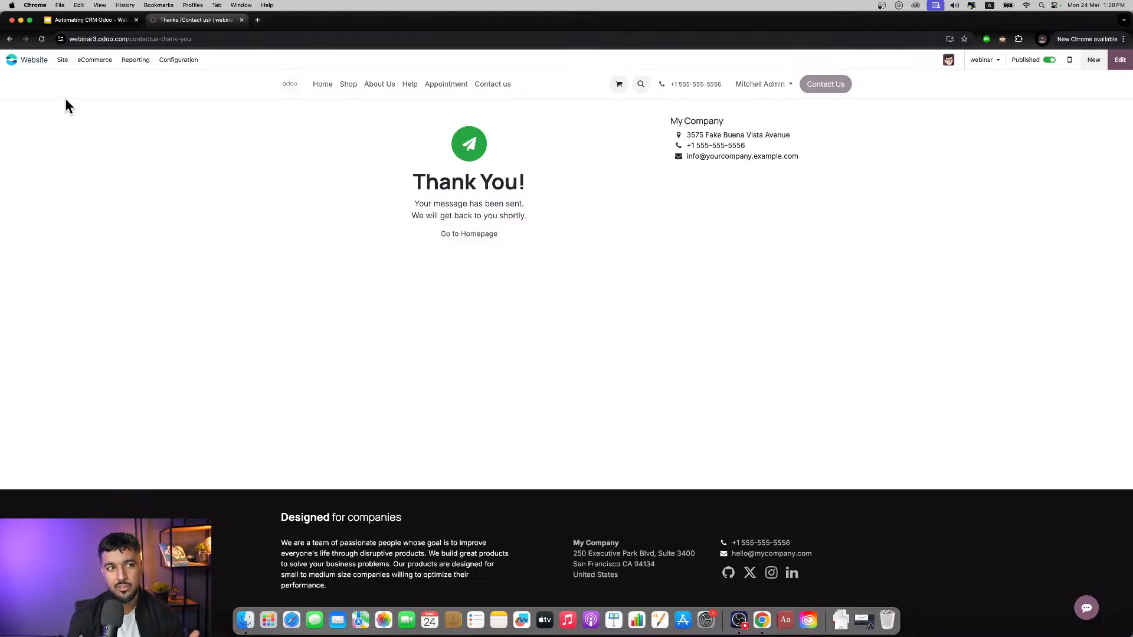
left_click(43, 65)
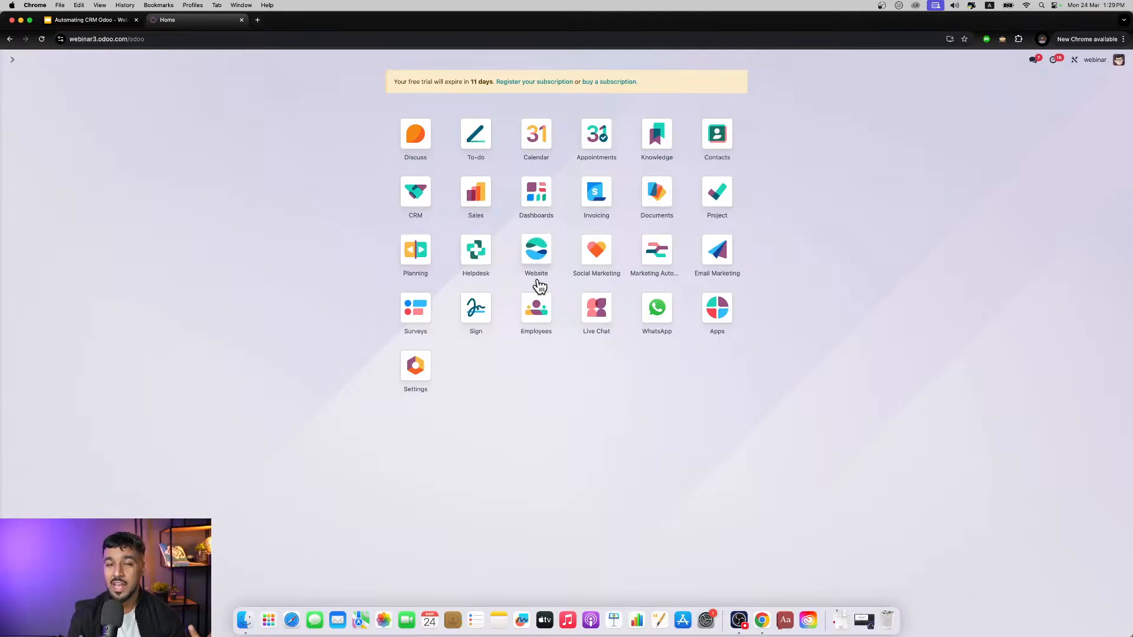
Step: Send "Hey" in the demo WhatsApp conversation and bring up its slash commands before closing the chat
left_click(1034, 60)
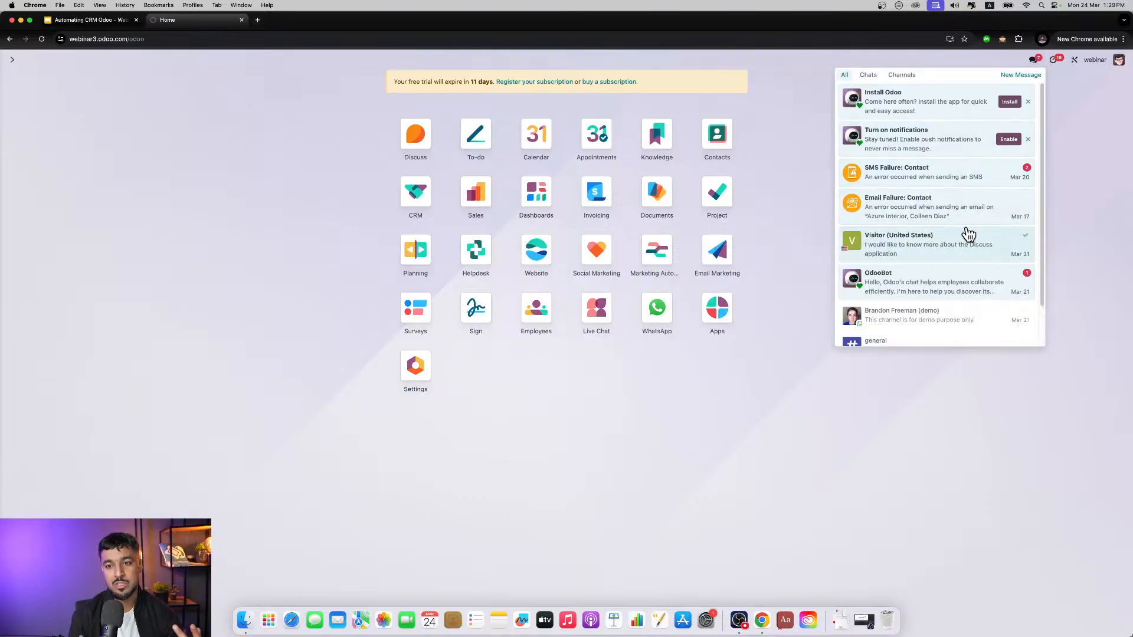
left_click(952, 314)
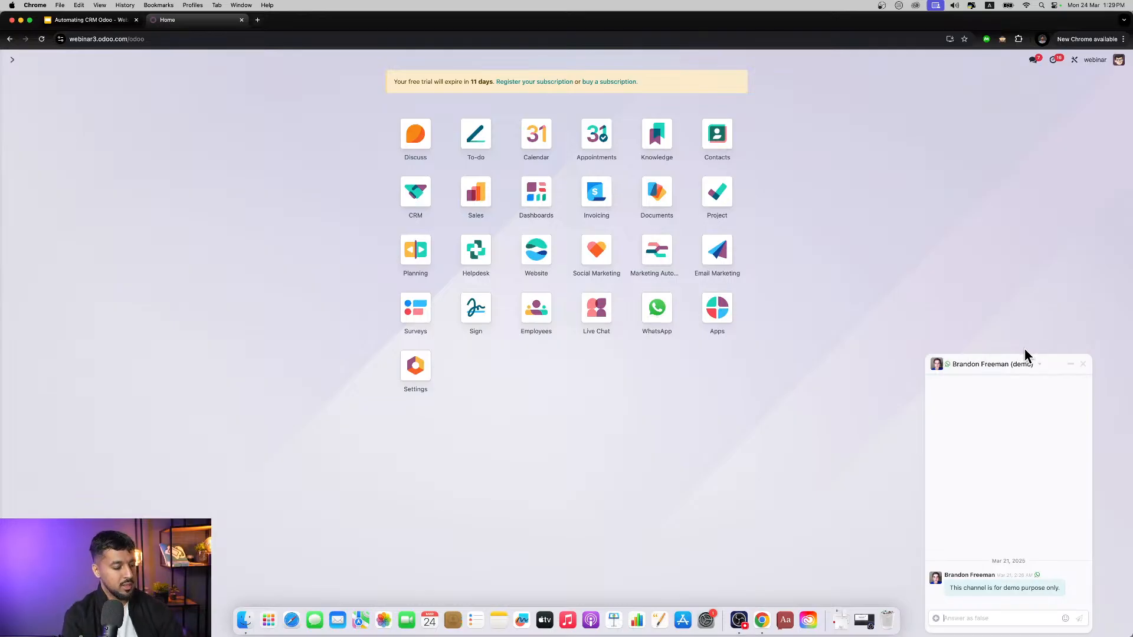
type("Hey")
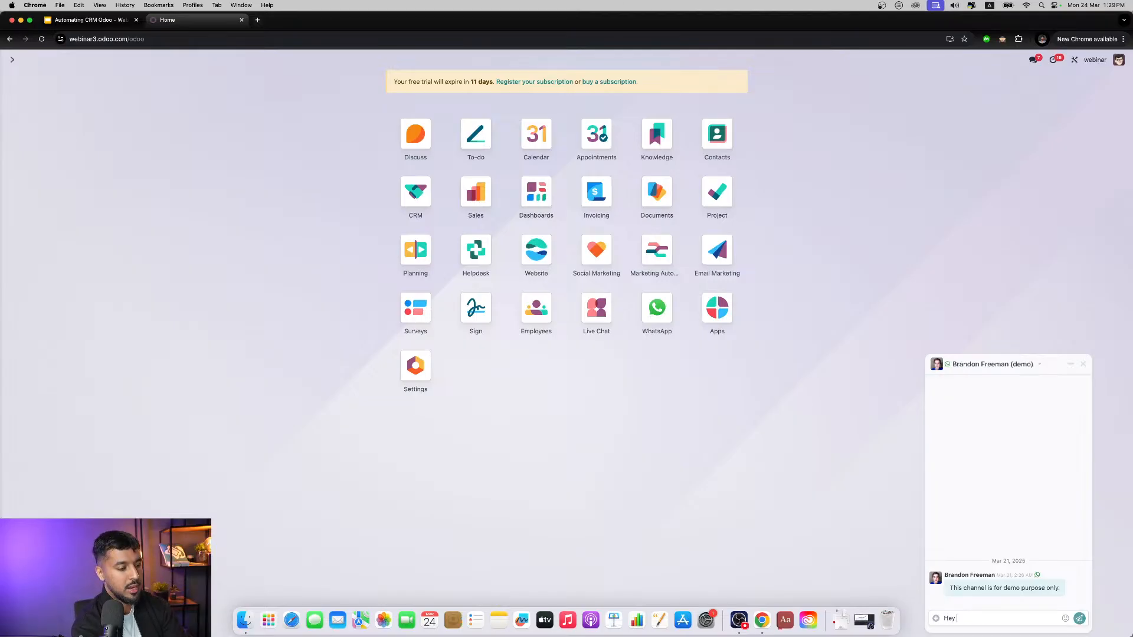
key("Return")
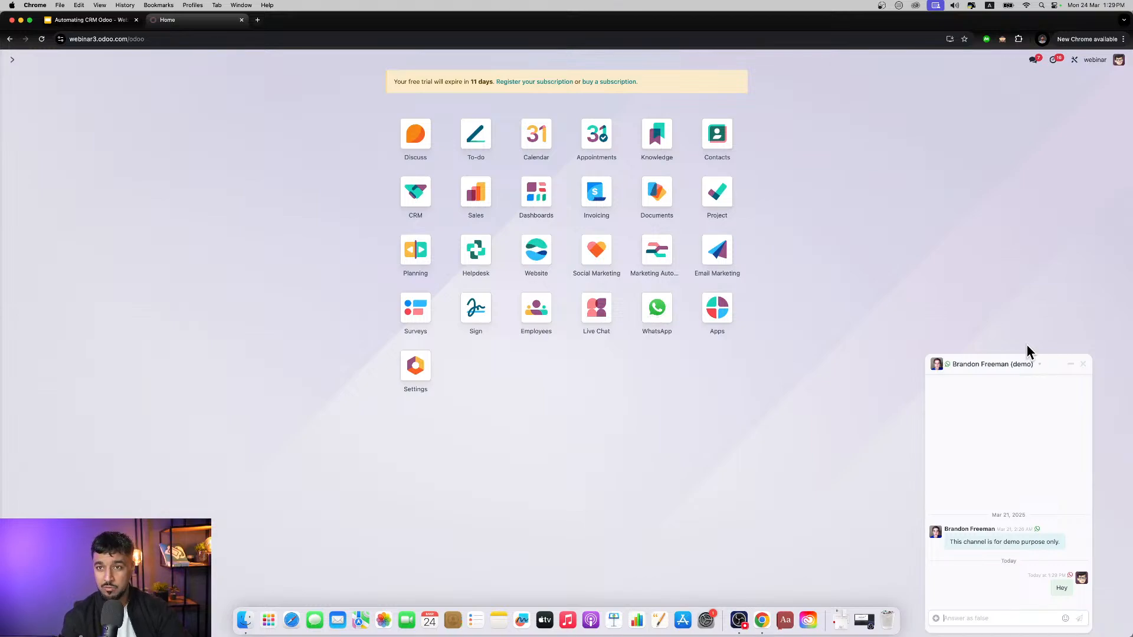
type("/")
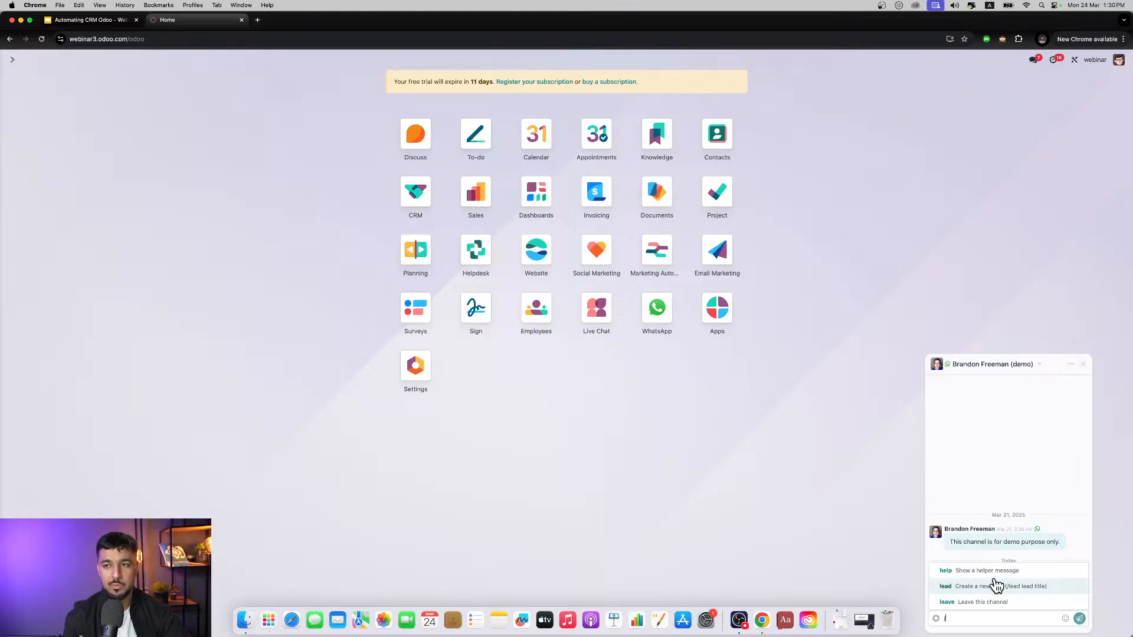
left_click(1082, 365)
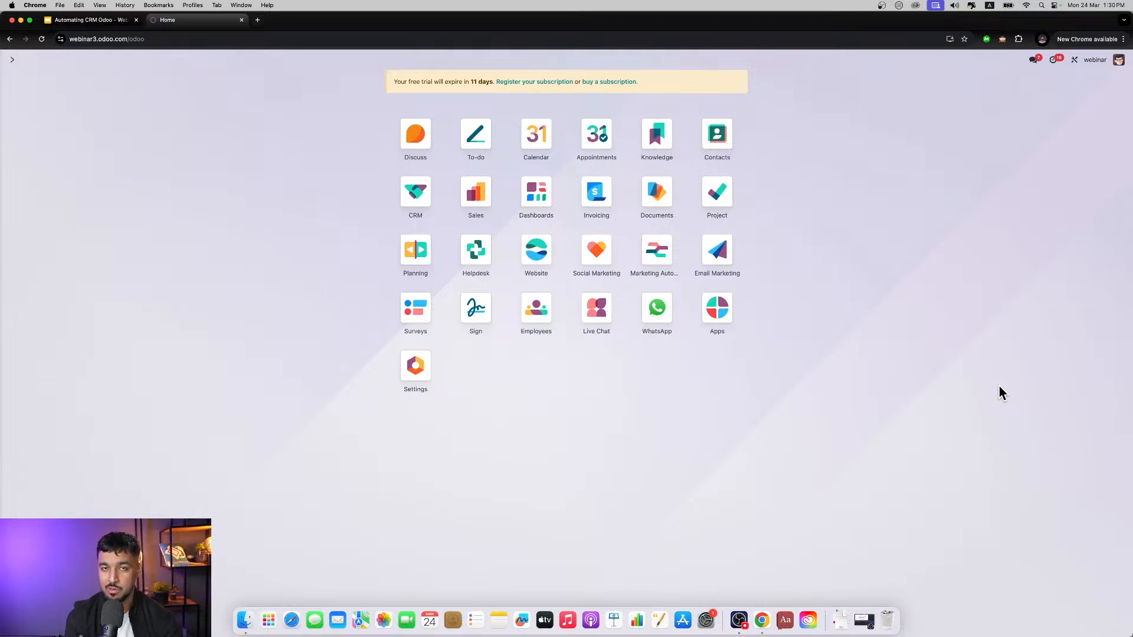
Step: Open the CRM pipeline, look over its stages from New to Won, and switch the opportunities to the list view
left_click(416, 200)
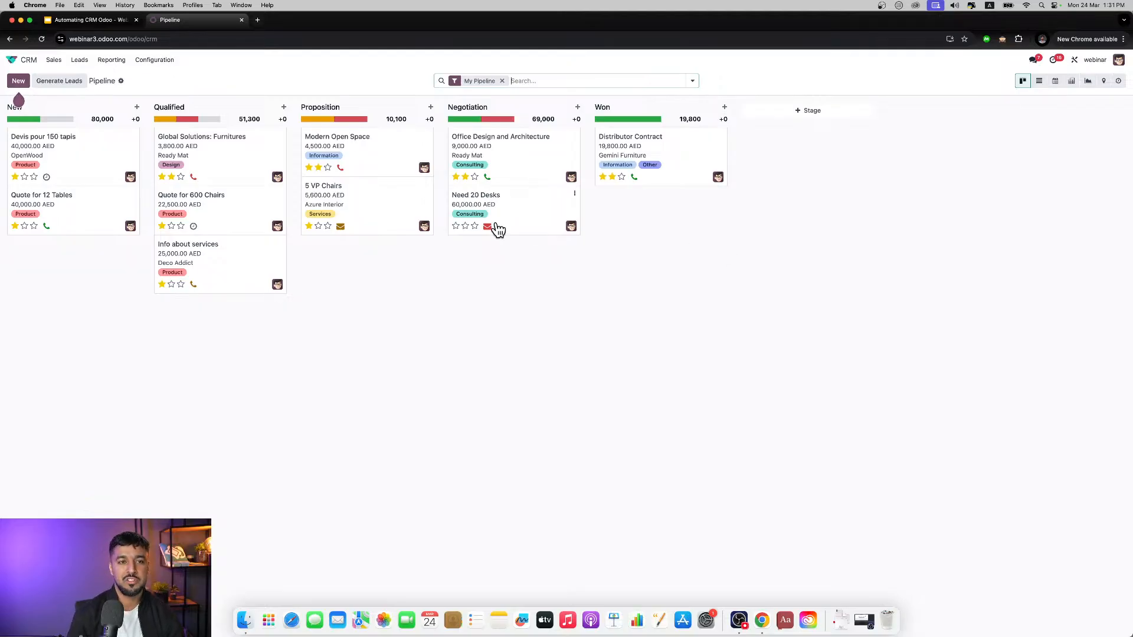
left_click_drag(263, 141, 287, 148)
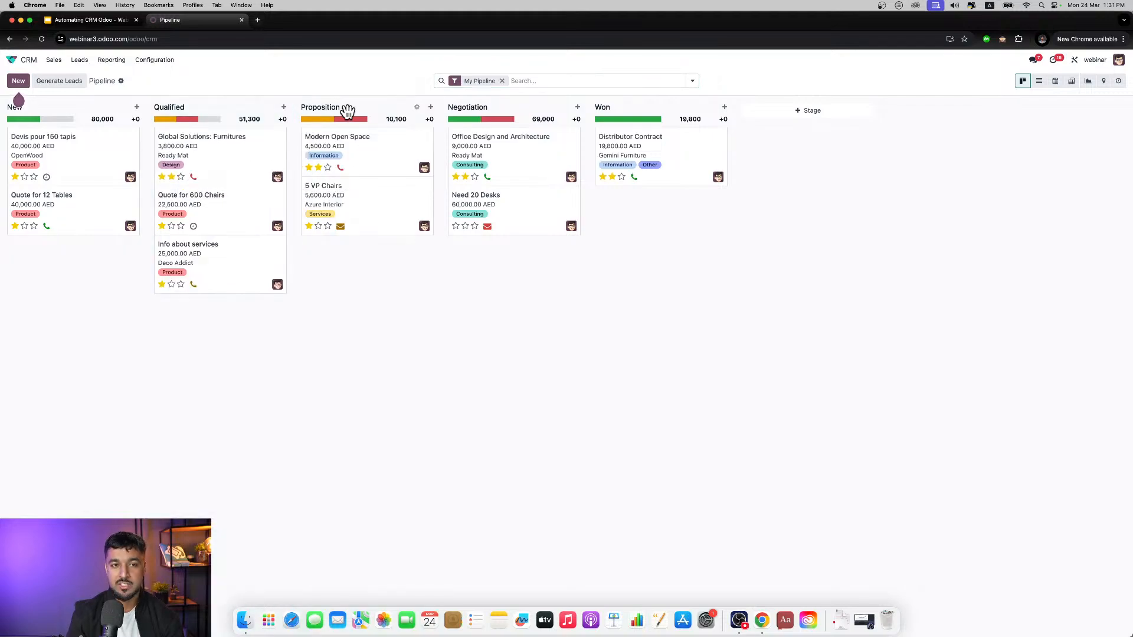
left_click_drag(349, 114, 336, 184)
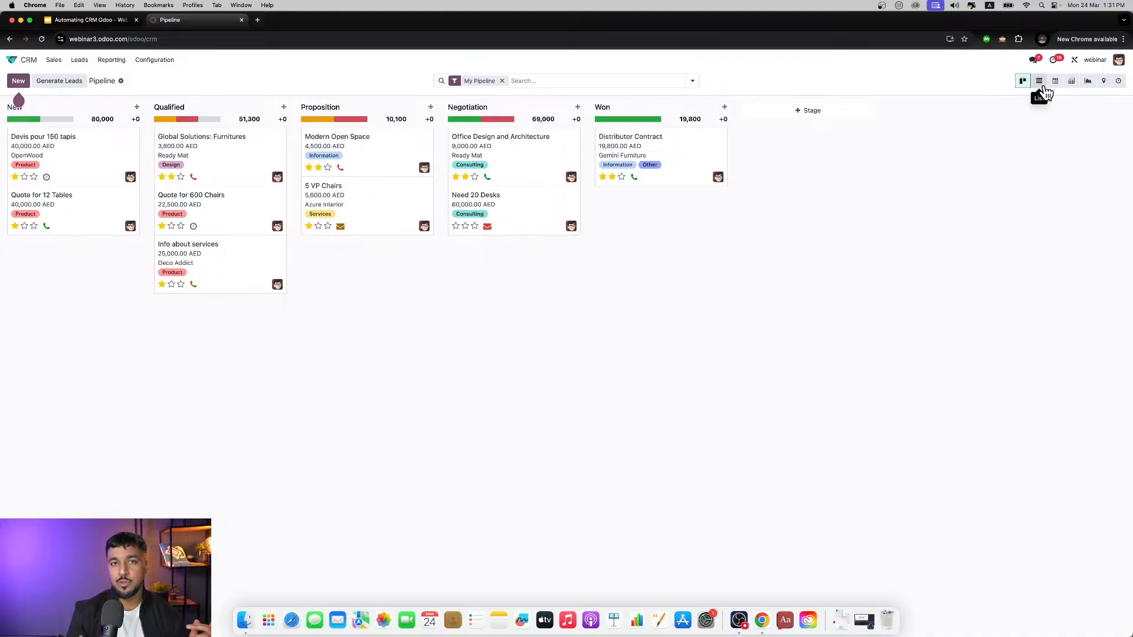
left_click(1042, 87)
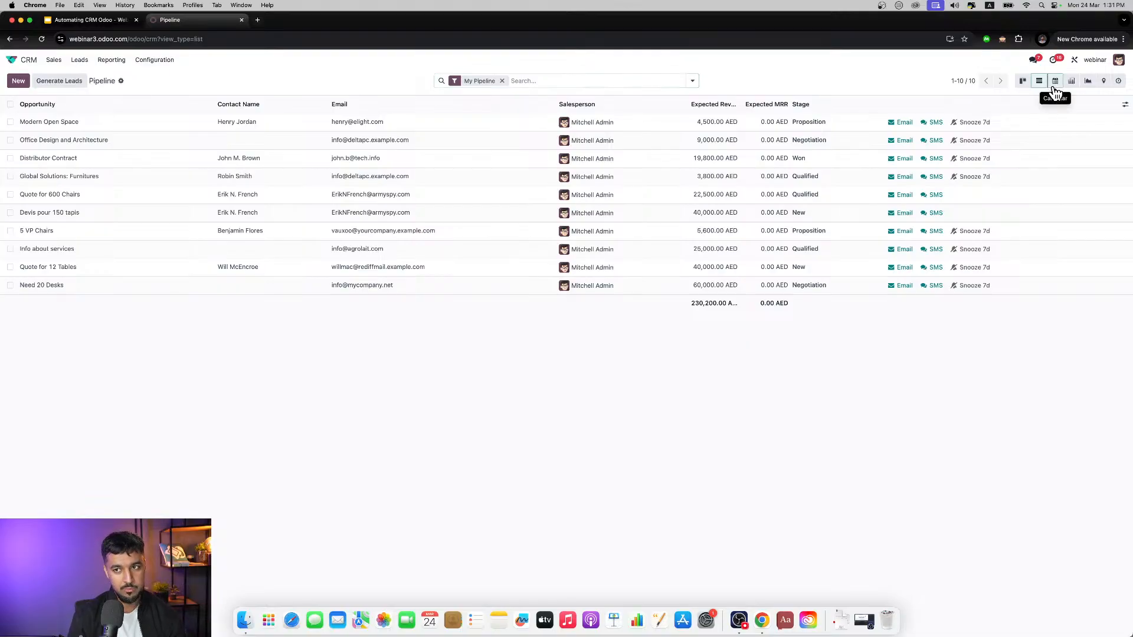
Step: View the pipeline opportunities as a calendar, pivot, graph and map in turn
left_click(1055, 89)
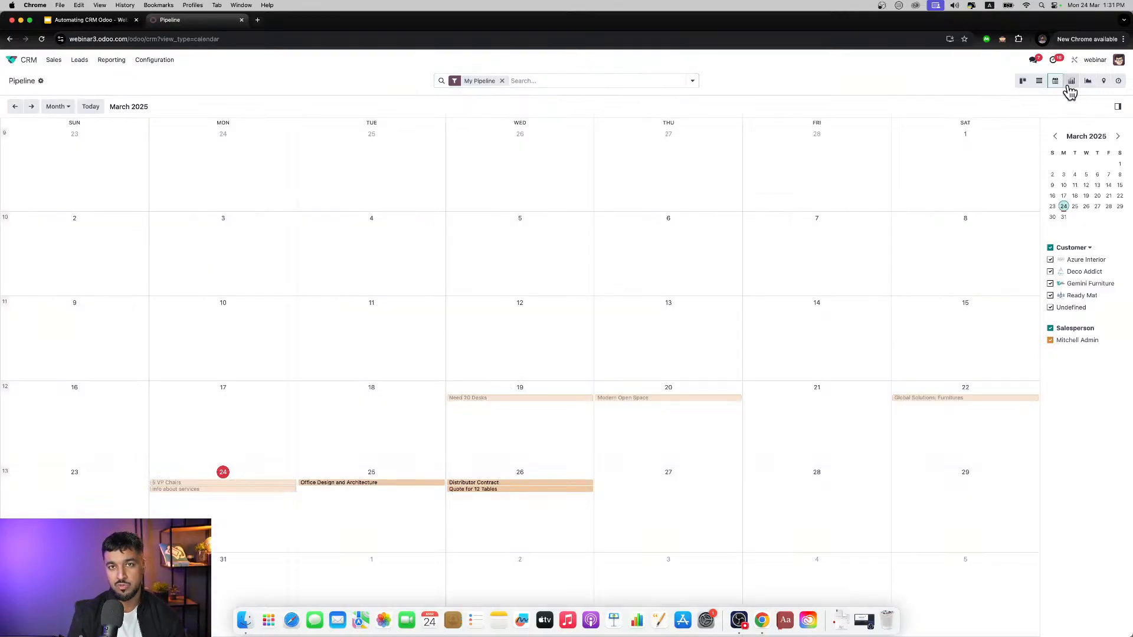
left_click(1071, 83)
left_click(1089, 83)
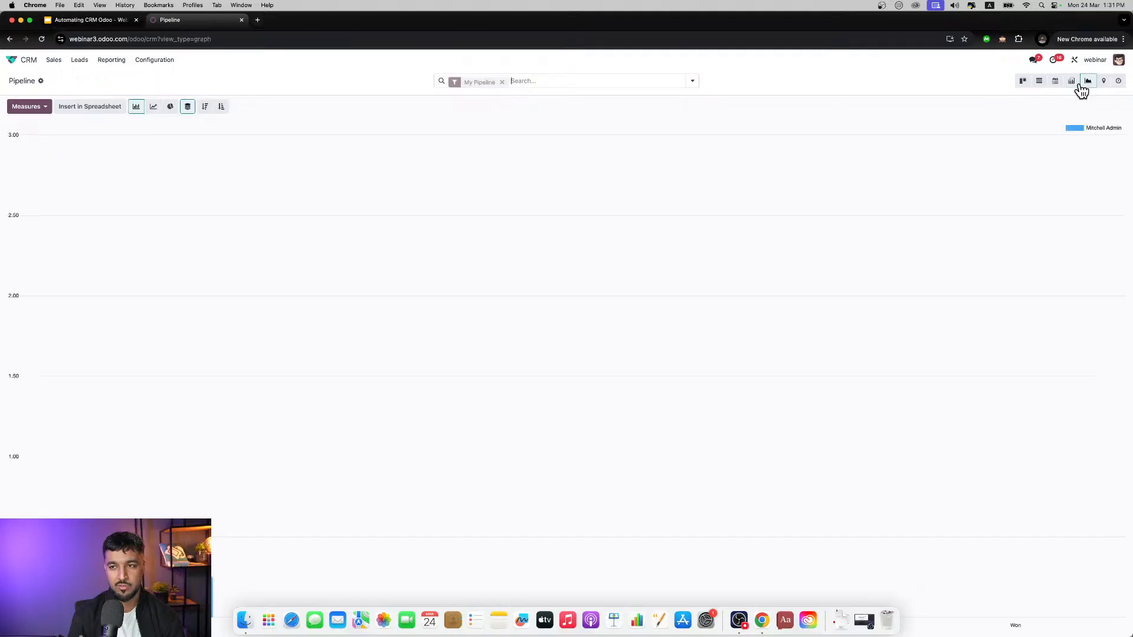
left_click(1102, 88)
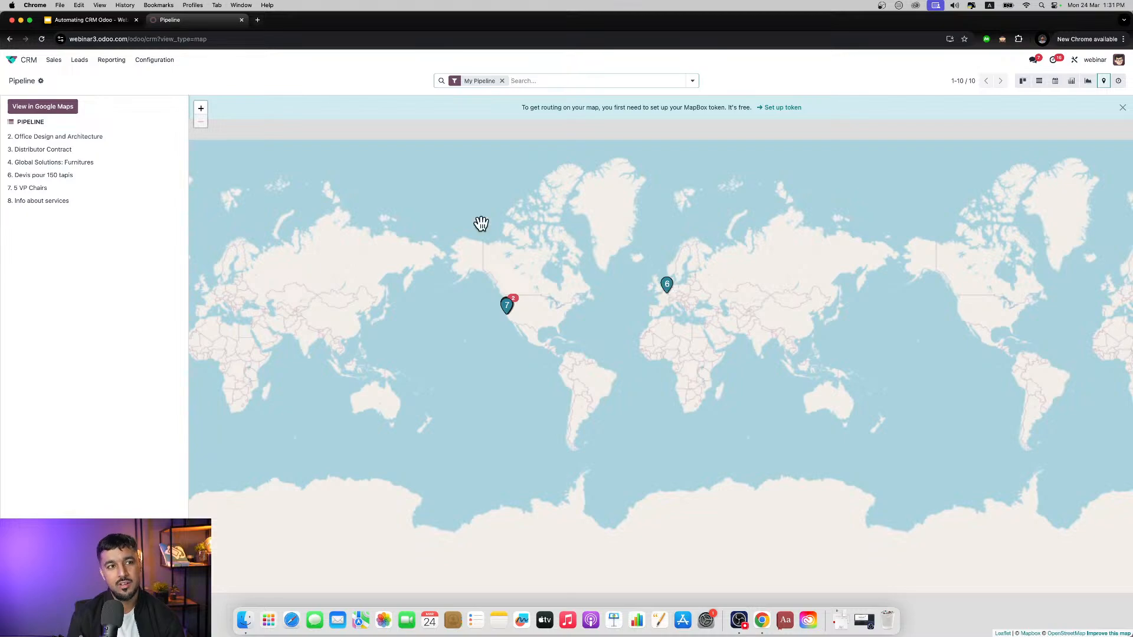
Step: Open the "Shirt" lead from the leads list and examine the marketing fields in its extra info
left_click(77, 67)
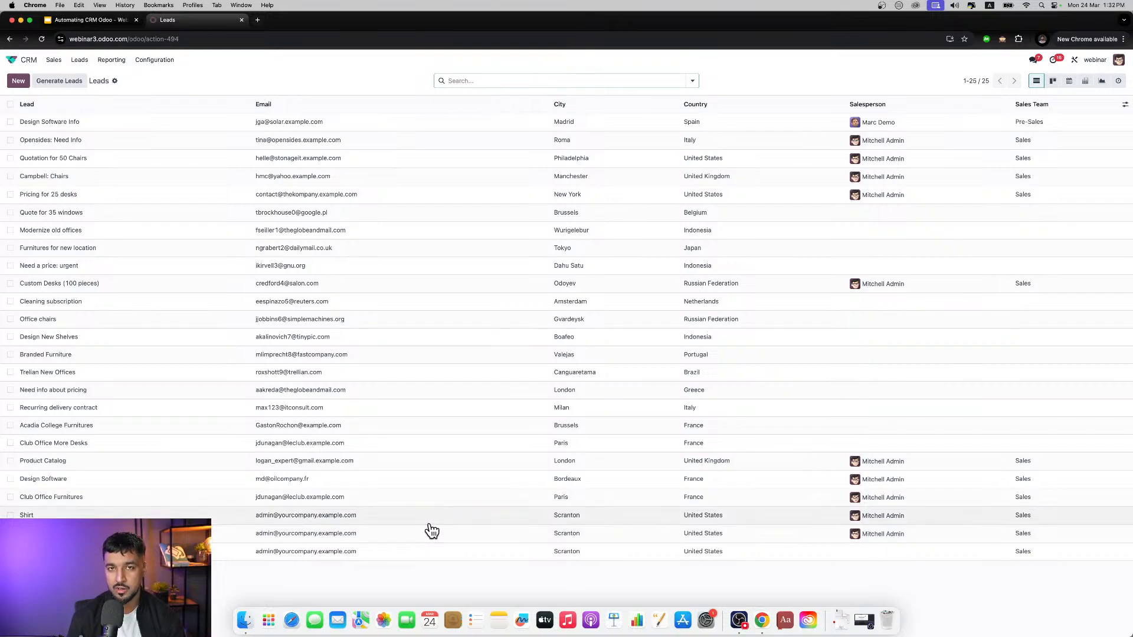
left_click(228, 517)
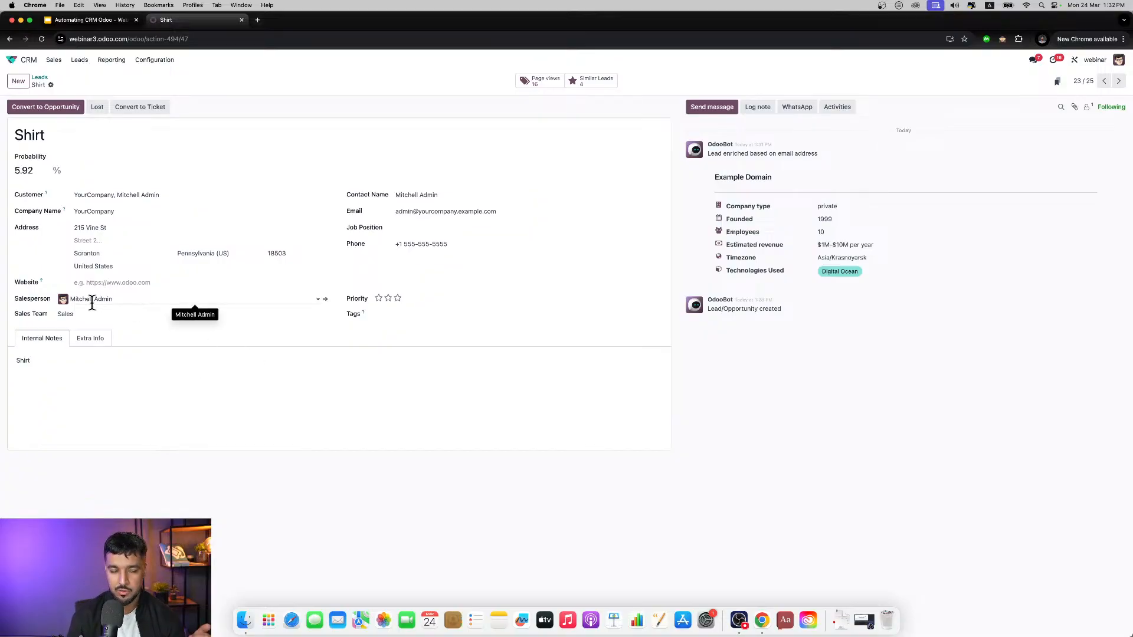
left_click(97, 337)
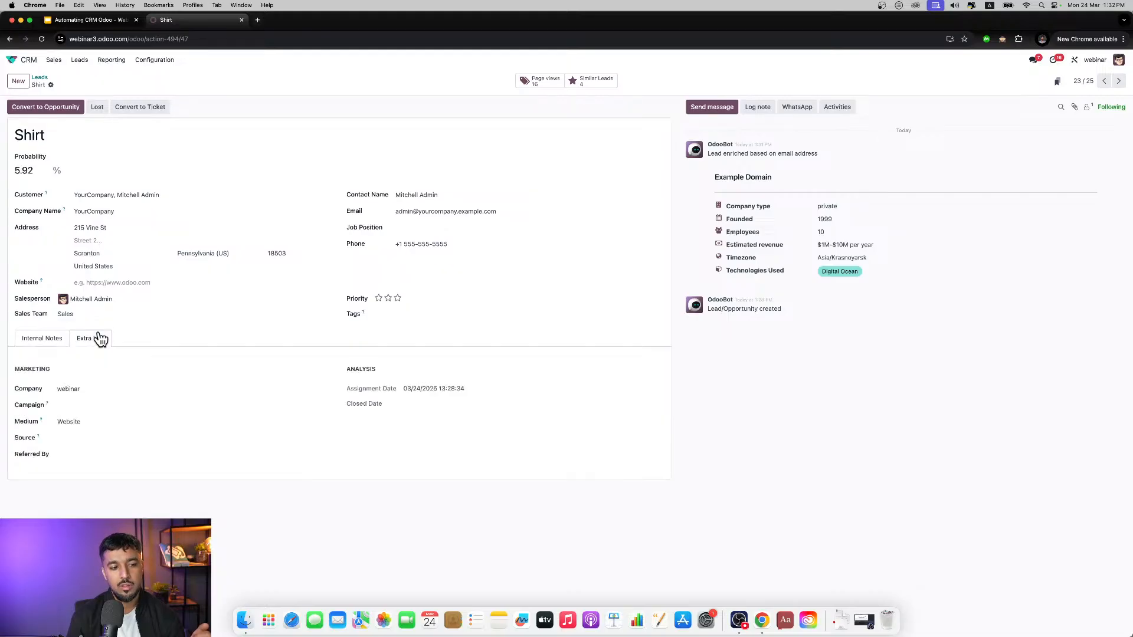
left_click_drag(3, 367, 137, 476)
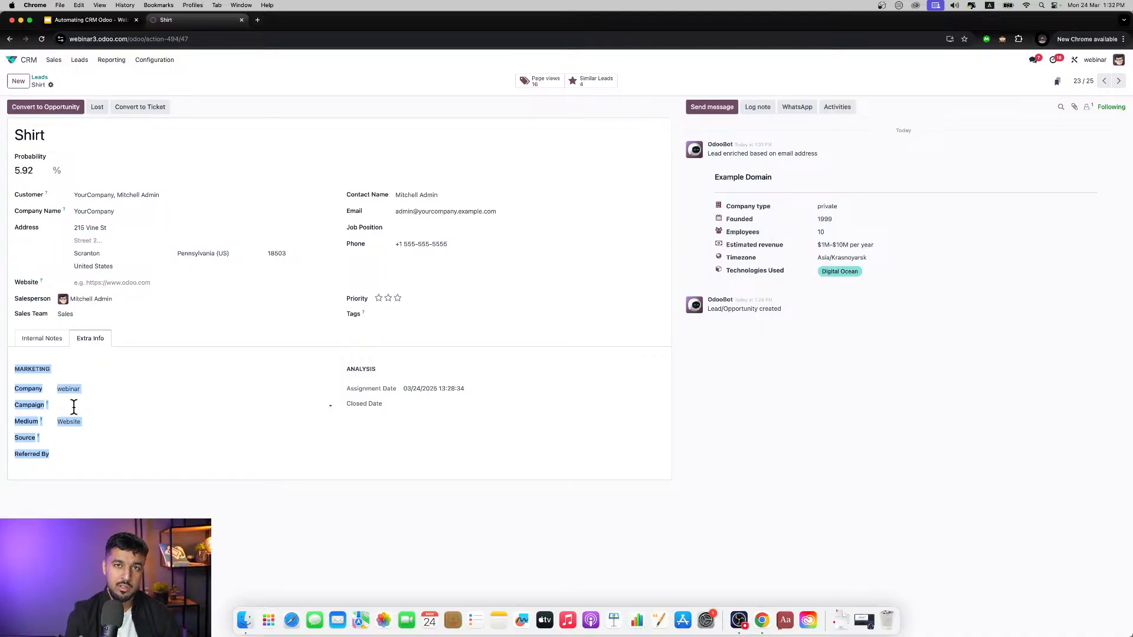
left_click(88, 367)
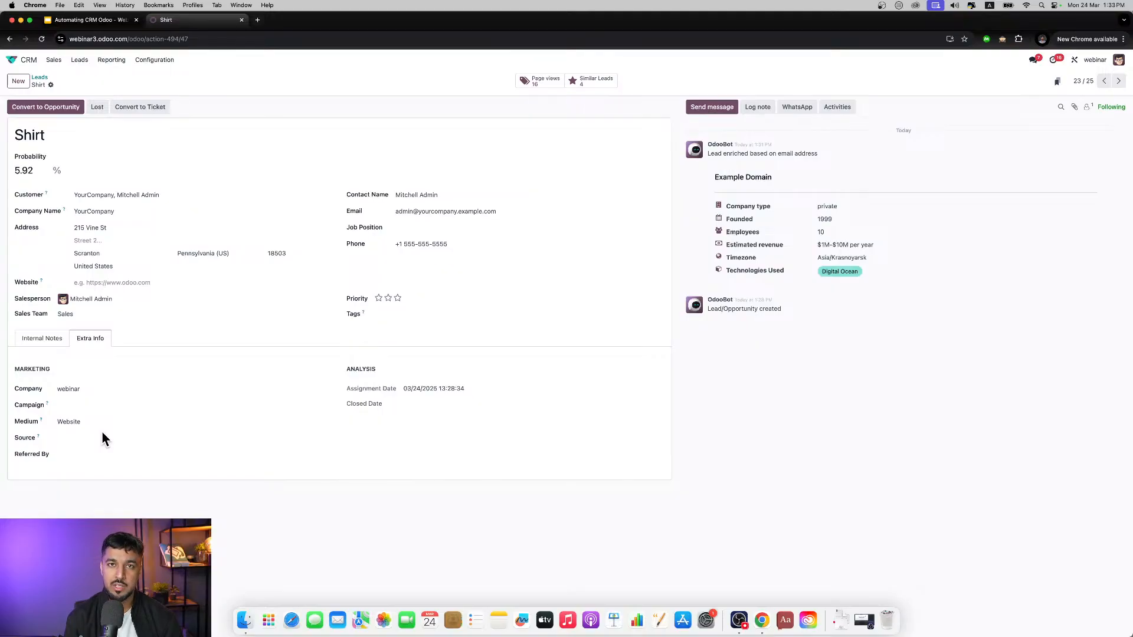
Step: Return to the Shirt lead's internal notes and set its priority to Very High
left_click(51, 345)
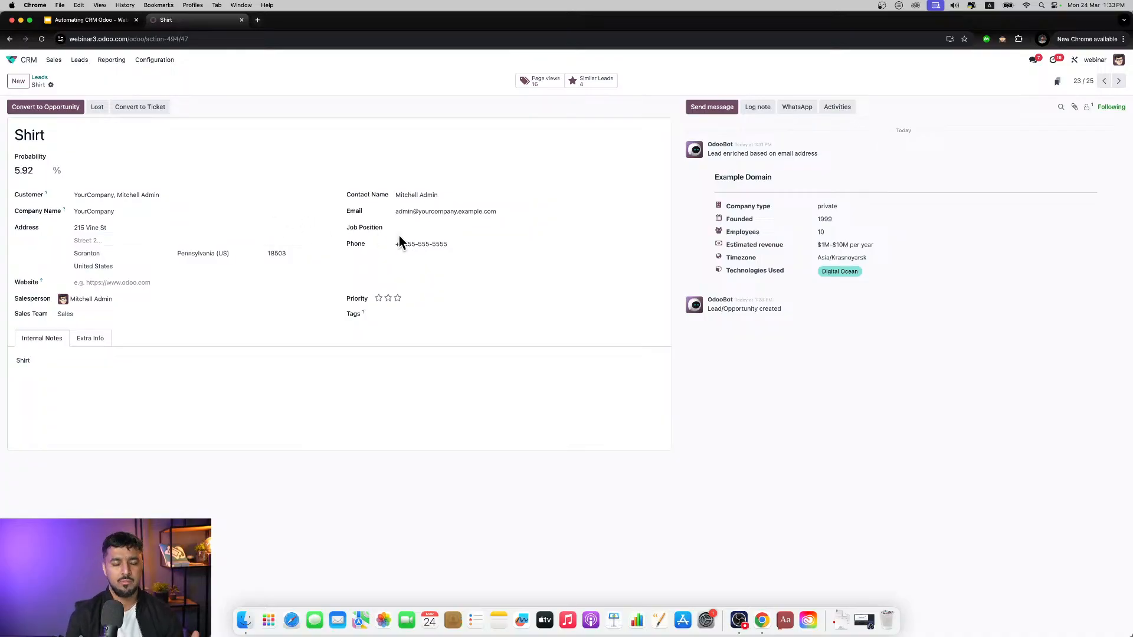
left_click(398, 299)
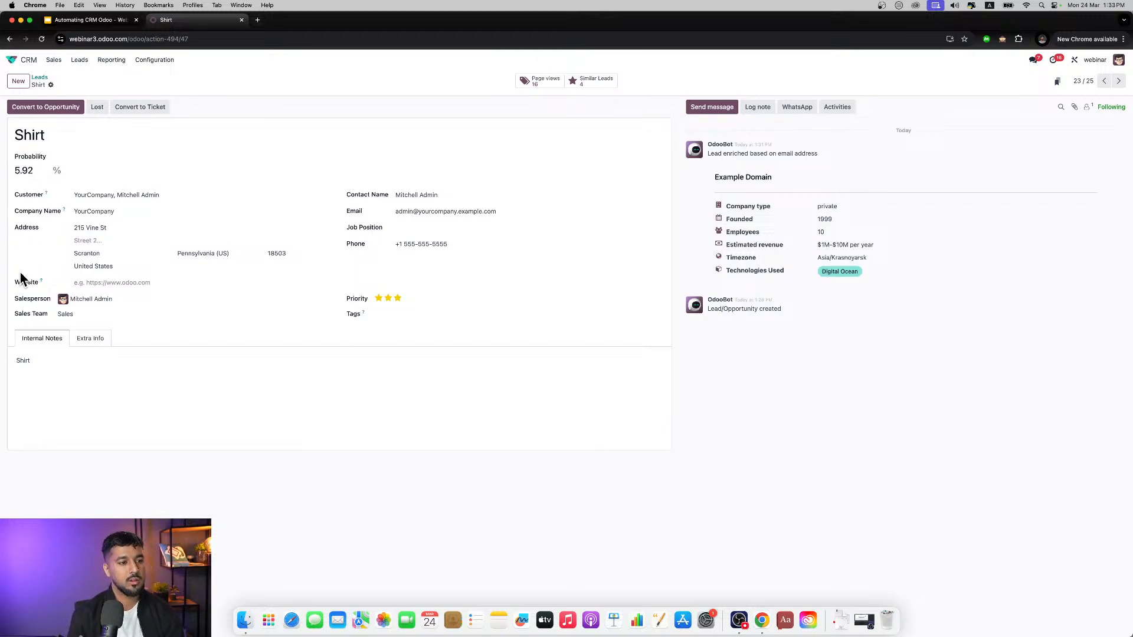
Step: Insert a checklist below the "Shirt" text in the lead's internal notes using the slash commands
left_click(56, 370)
key("Return")
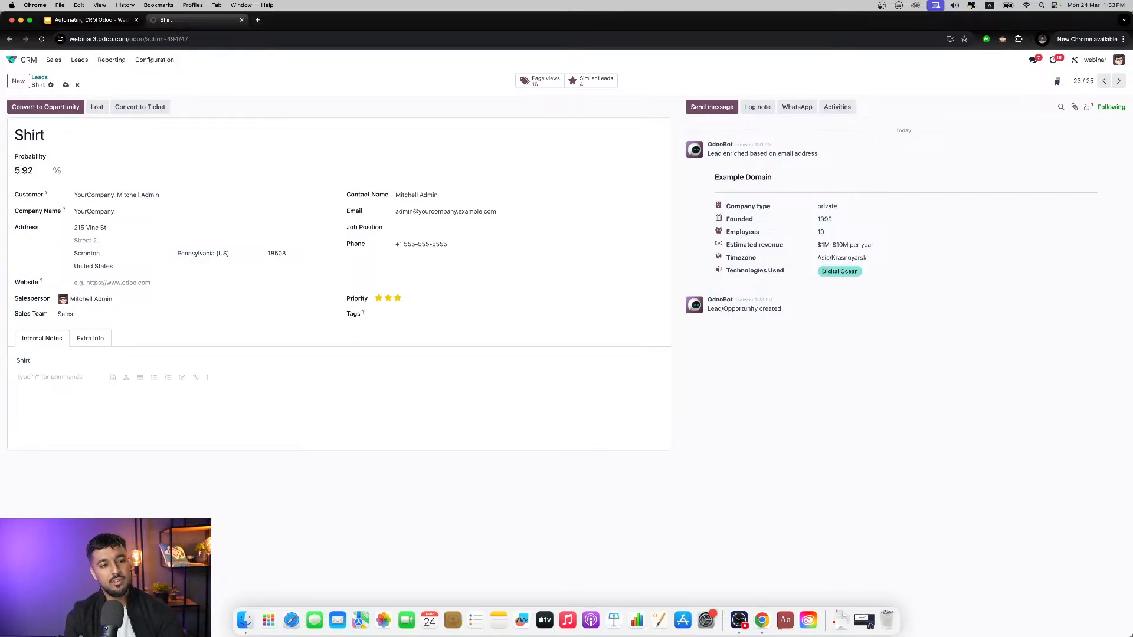
key("Return")
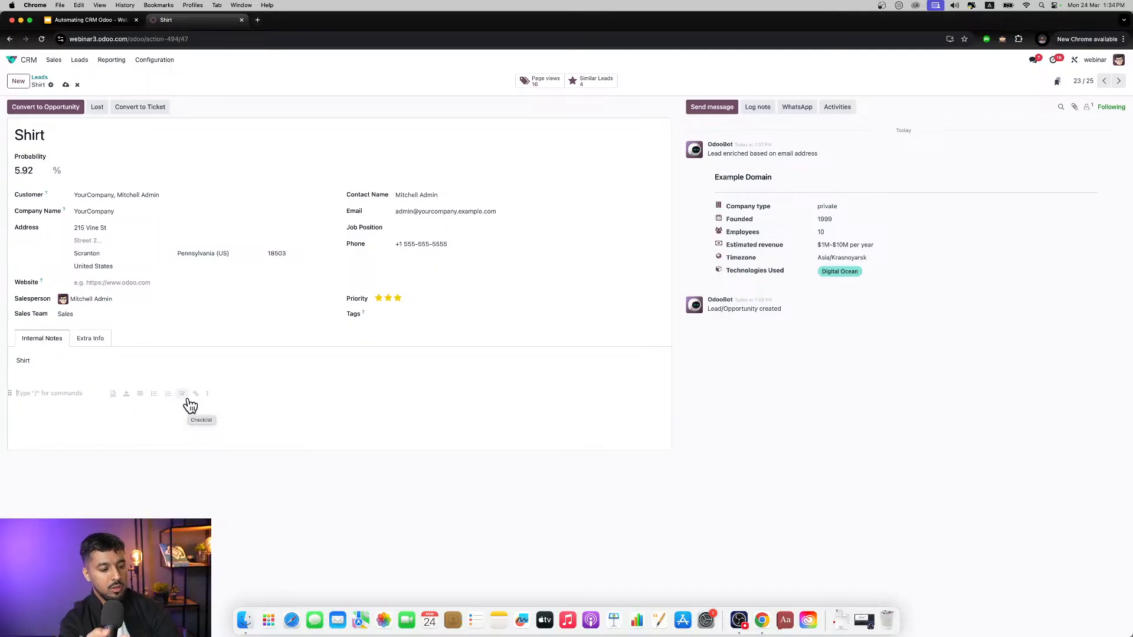
type("/")
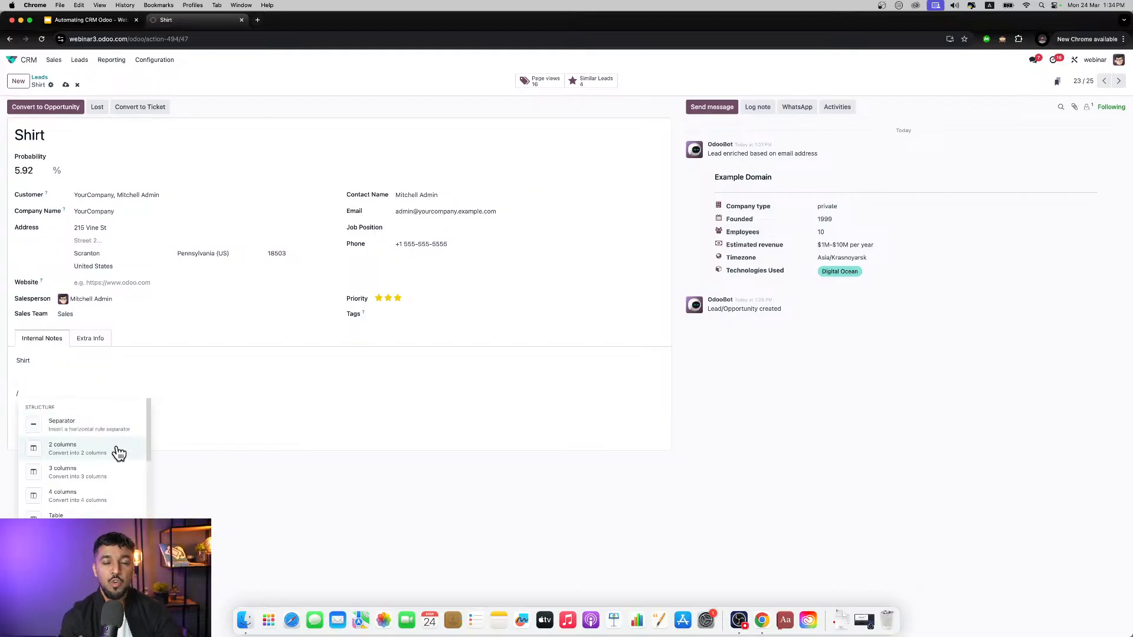
scroll(120, 453, "down", 5)
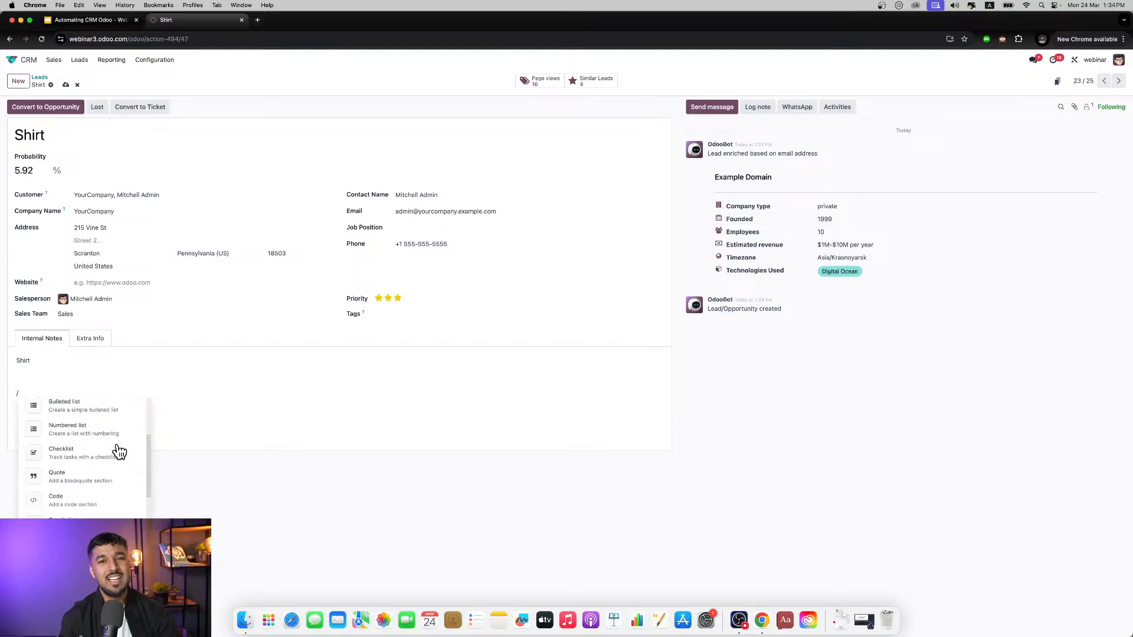
scroll(120, 453, "down", 3)
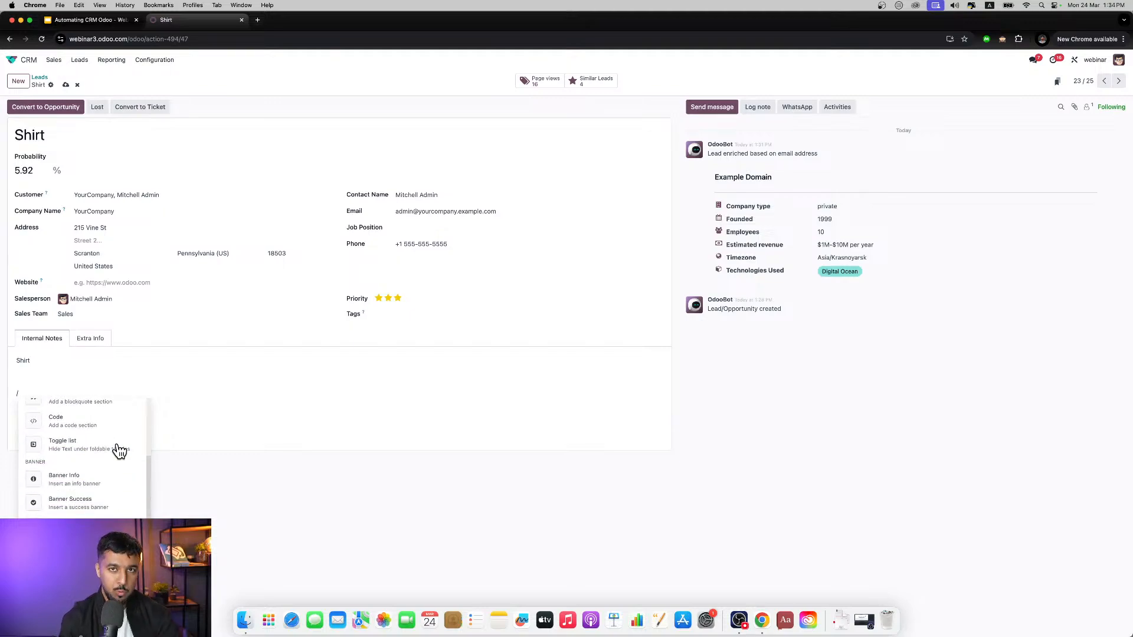
scroll(119, 450, "up", 3)
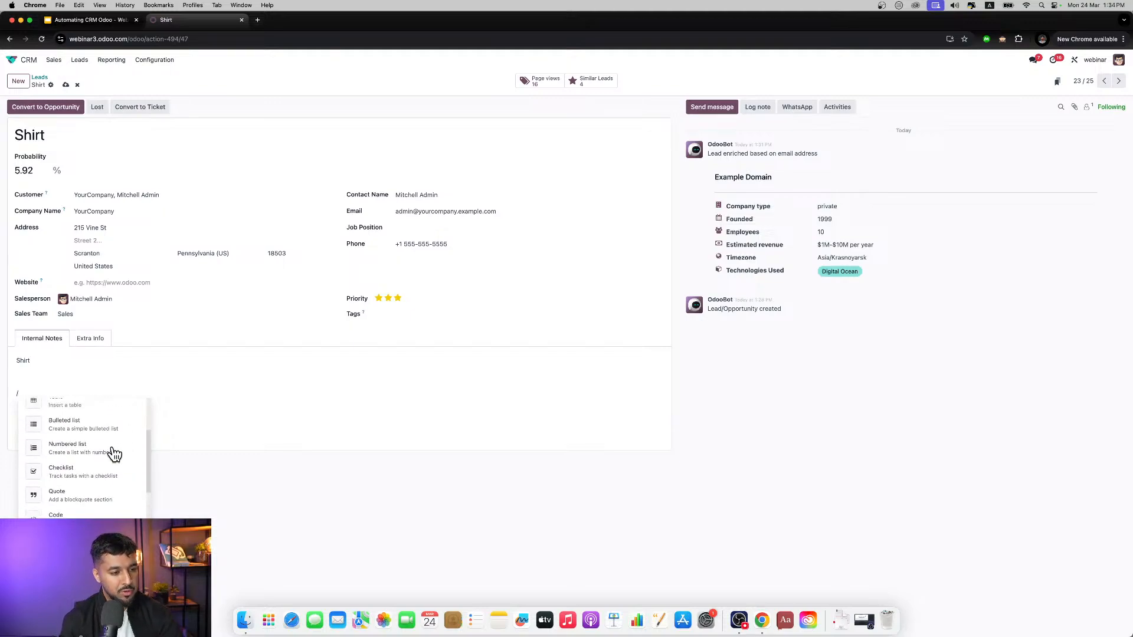
left_click(109, 451)
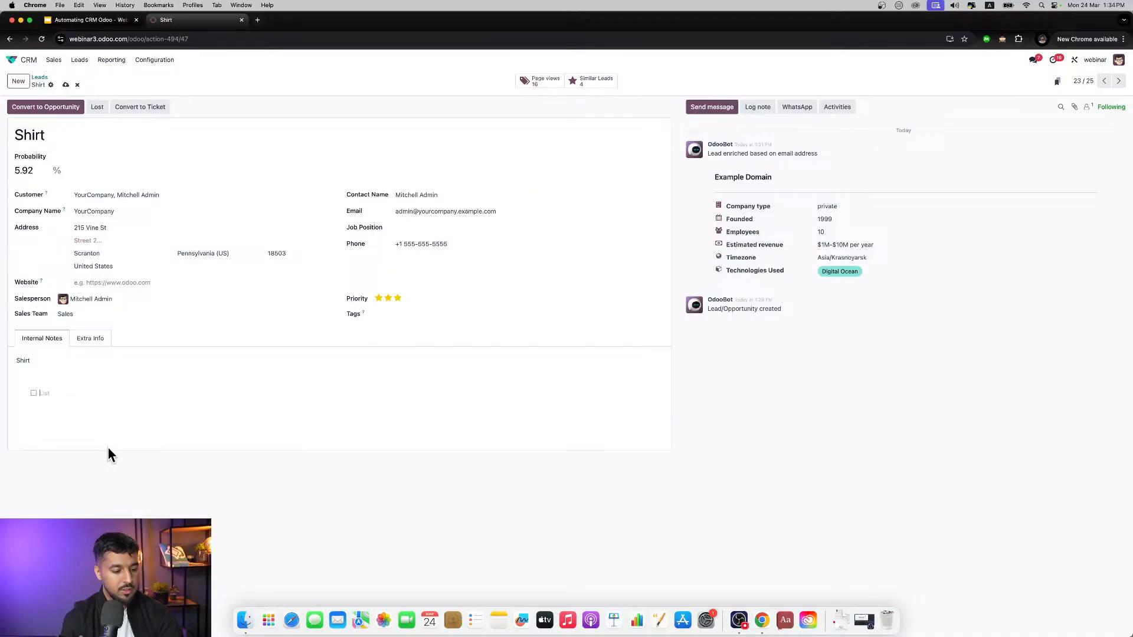
Step: Fill the checklist with the entries "'", "k" and "k", tick the first one and end the list
type("'")
key("Return")
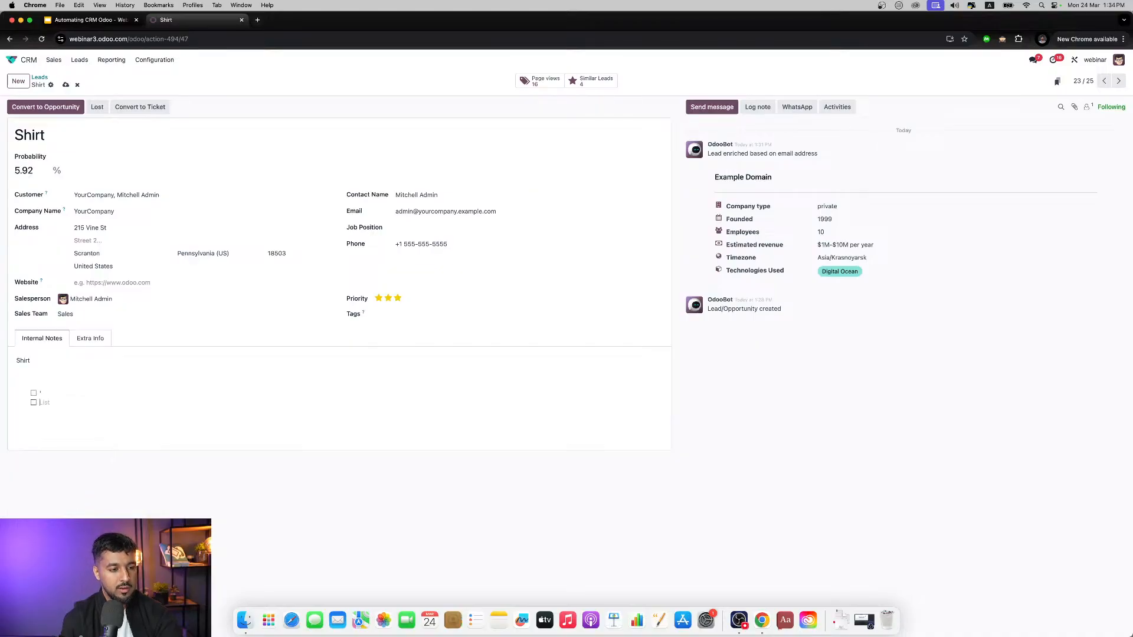
type("k")
key("Return")
type("k")
key("Return")
left_click(33, 392)
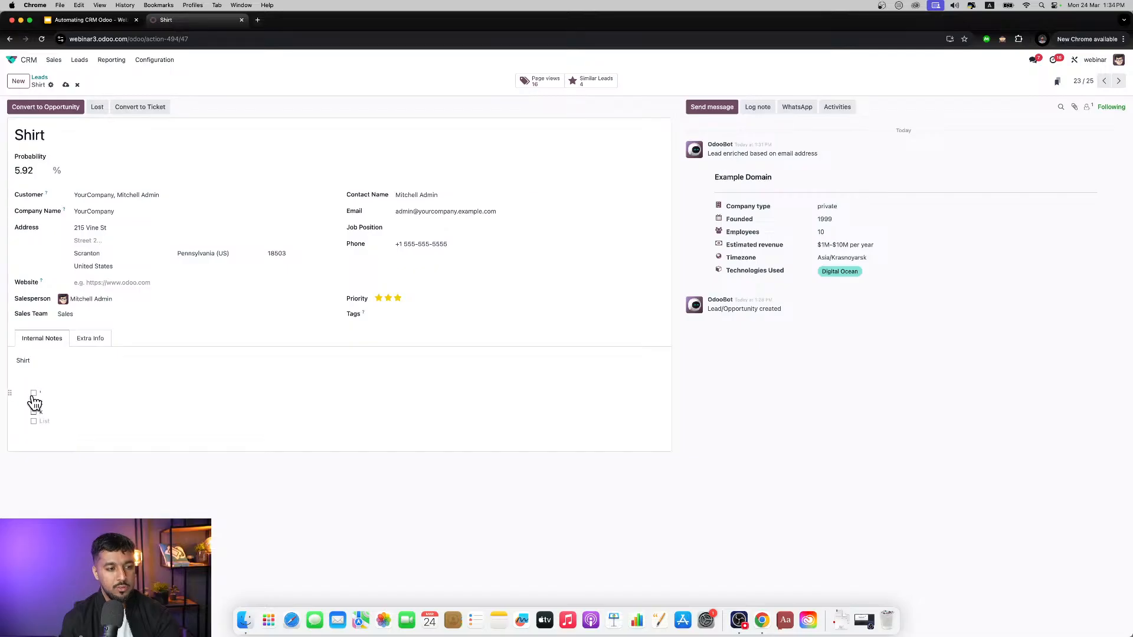
key("Return")
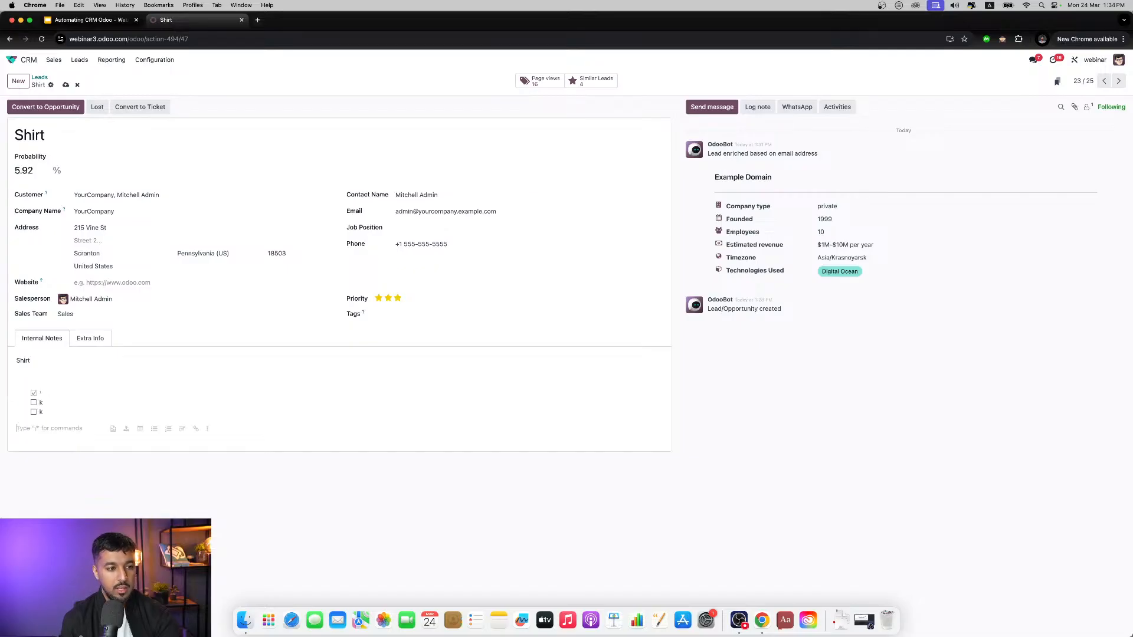
Step: Generate text with ChatGPT from the prompt "write me a mail on shurts", insert it into the internal notes and select it
type("/")
scroll(76, 391, "down", 5)
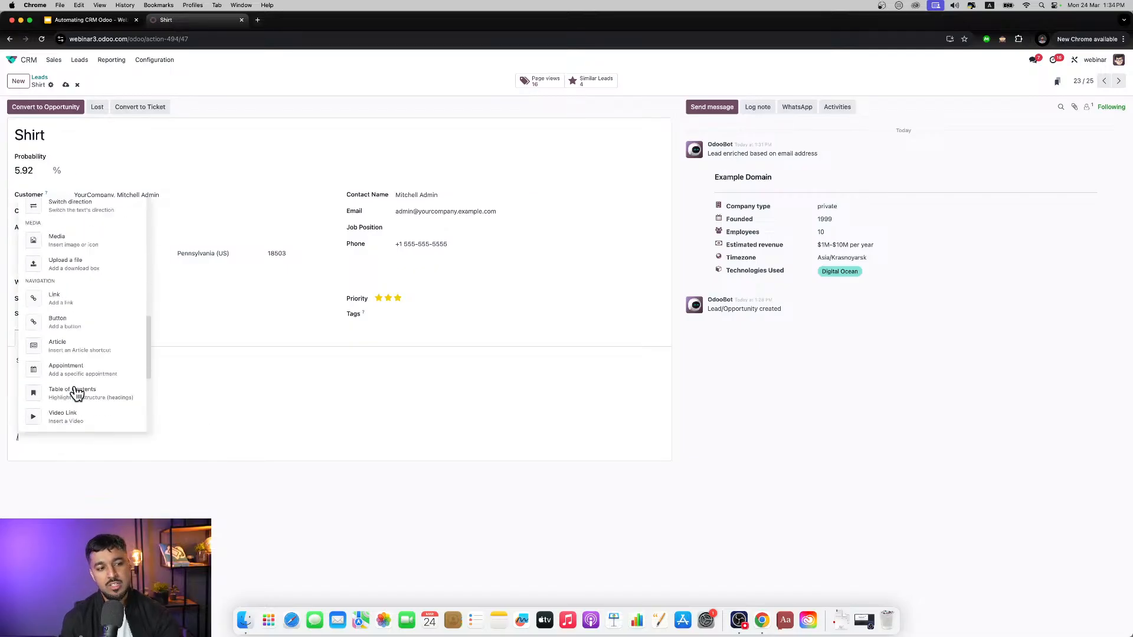
scroll(77, 394, "down", 3)
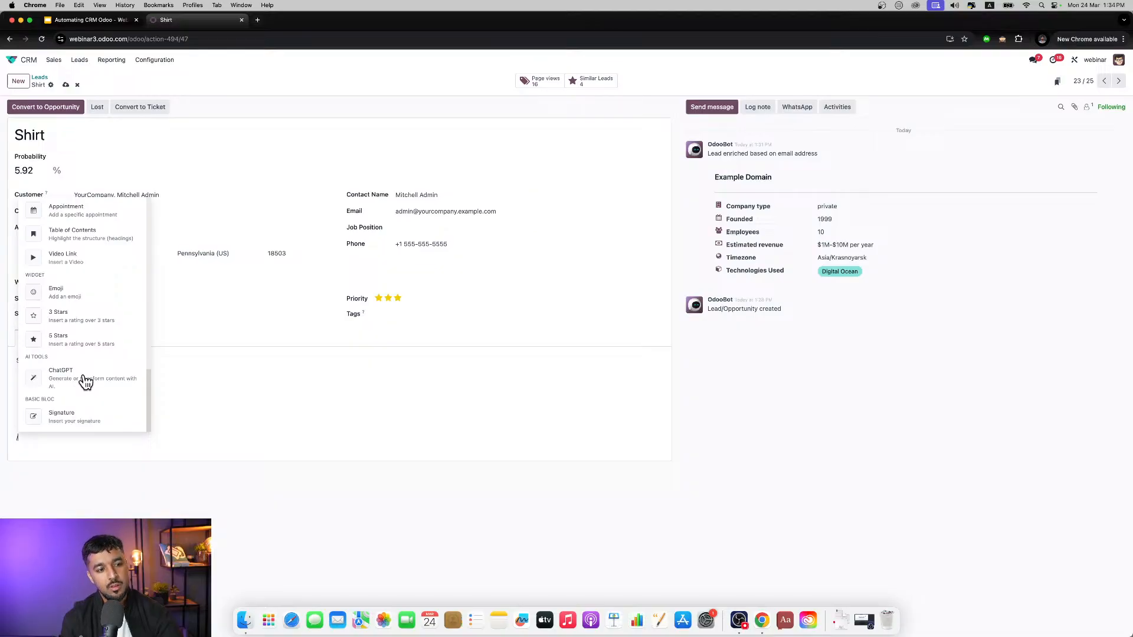
left_click(86, 381)
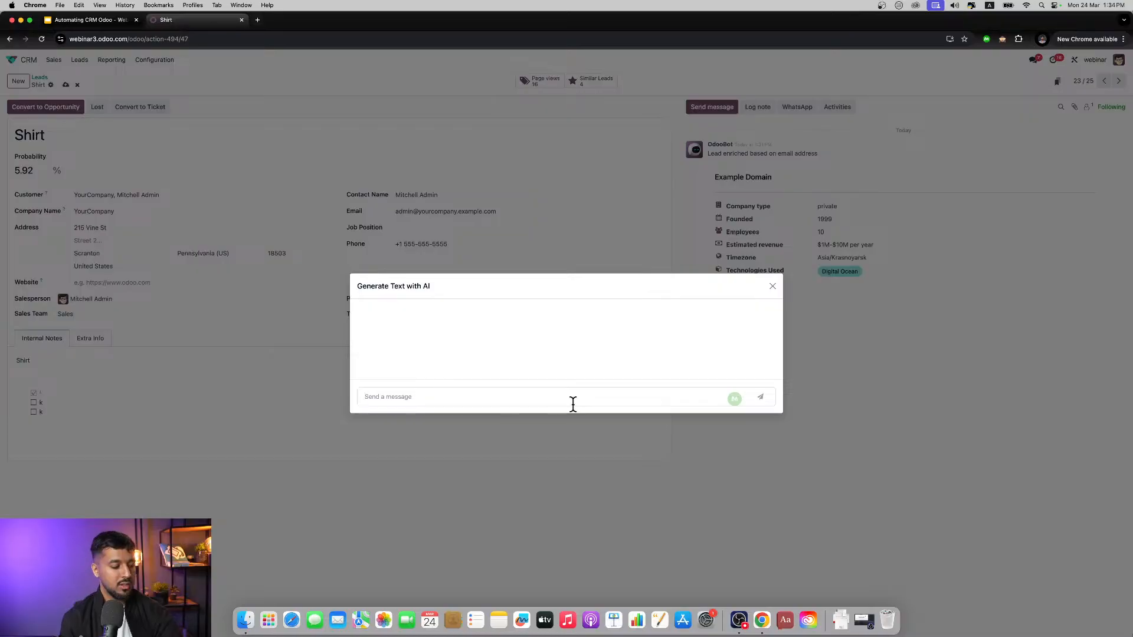
type("write ")
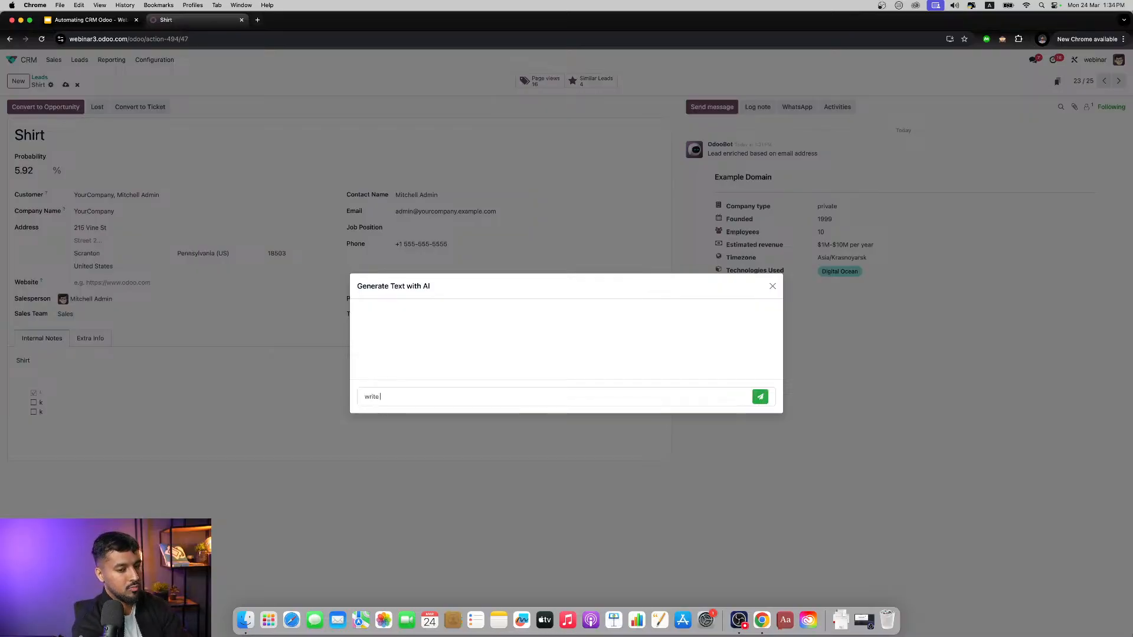
type("me a mail")
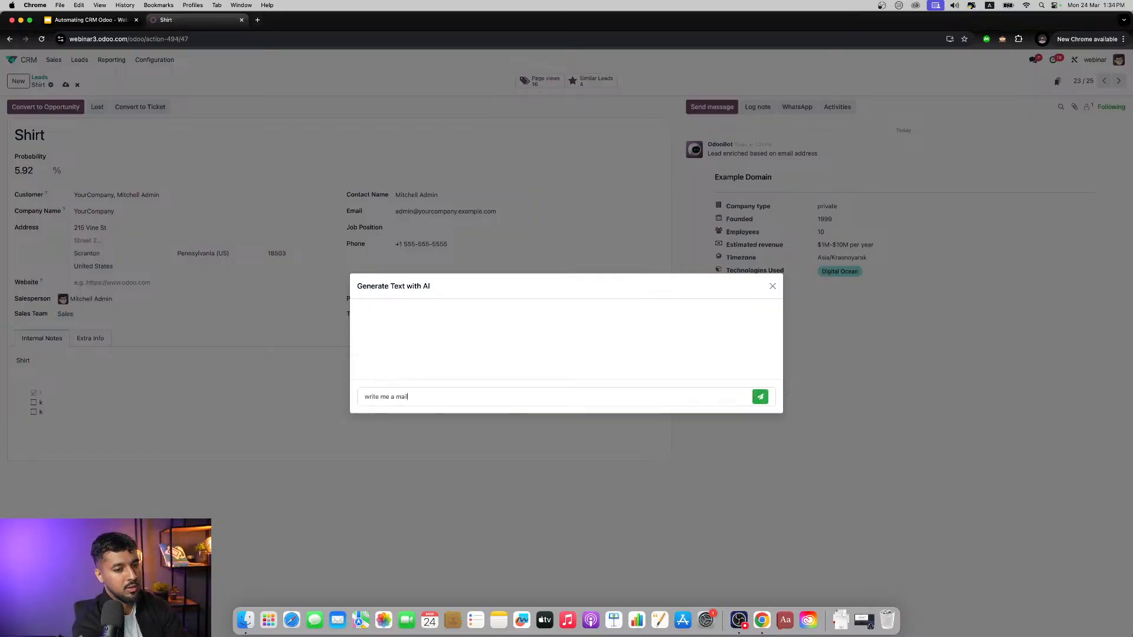
type(" on shurts")
key("Return")
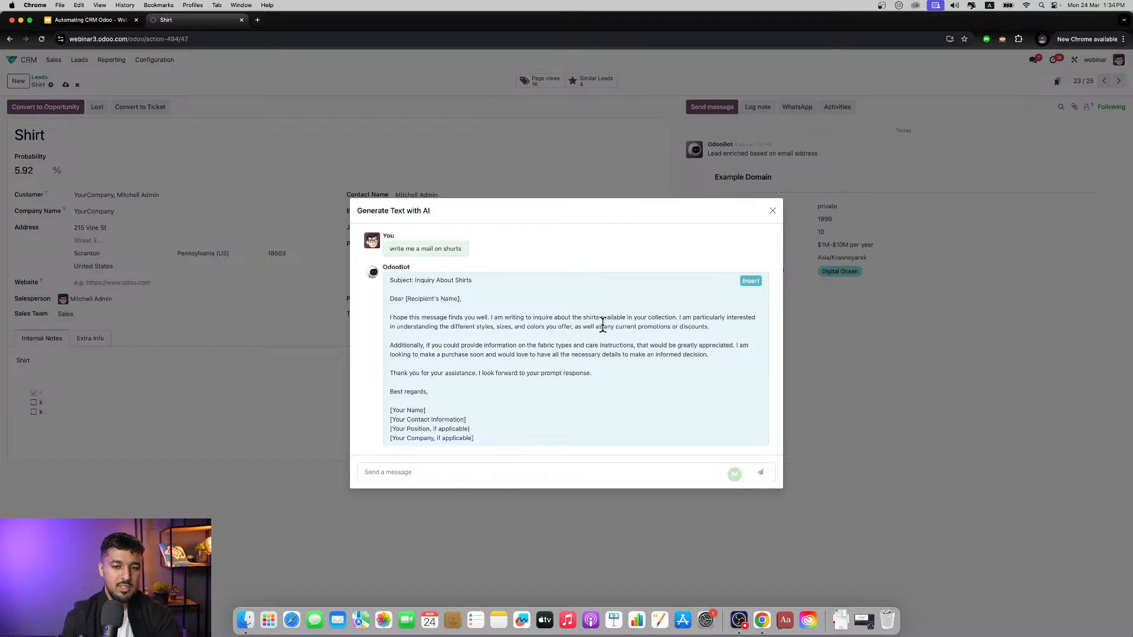
left_click(748, 281)
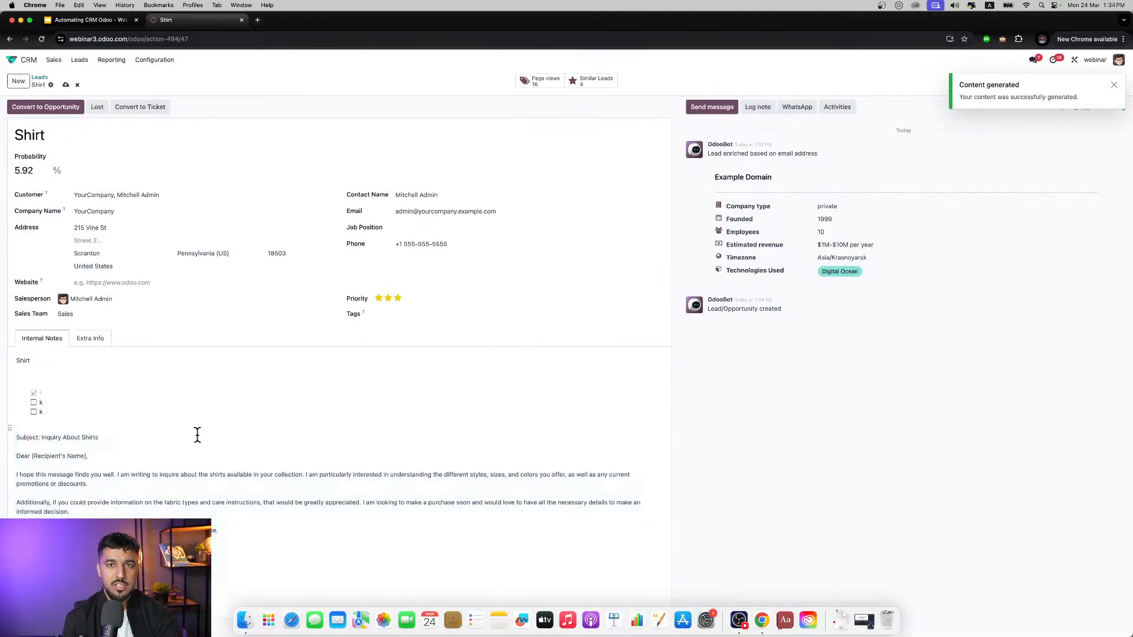
left_click_drag(219, 531, 16, 447)
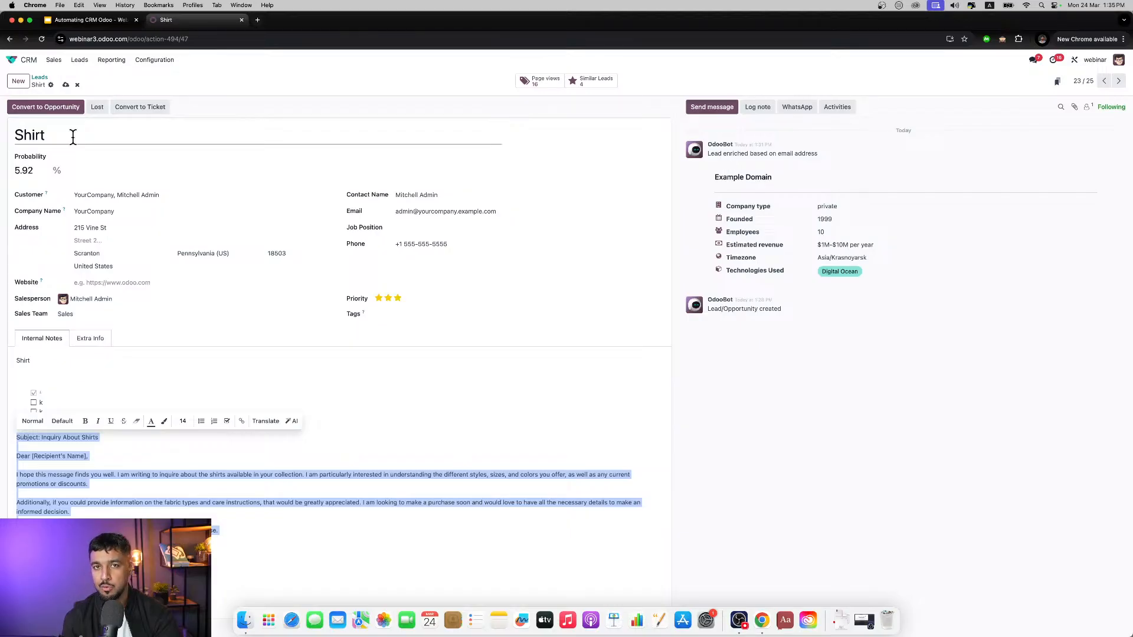
Step: Convert the Shirt lead by merging it with the existing opportunities, keeping the proposed salesperson, and return to My Pipeline
left_click(61, 107)
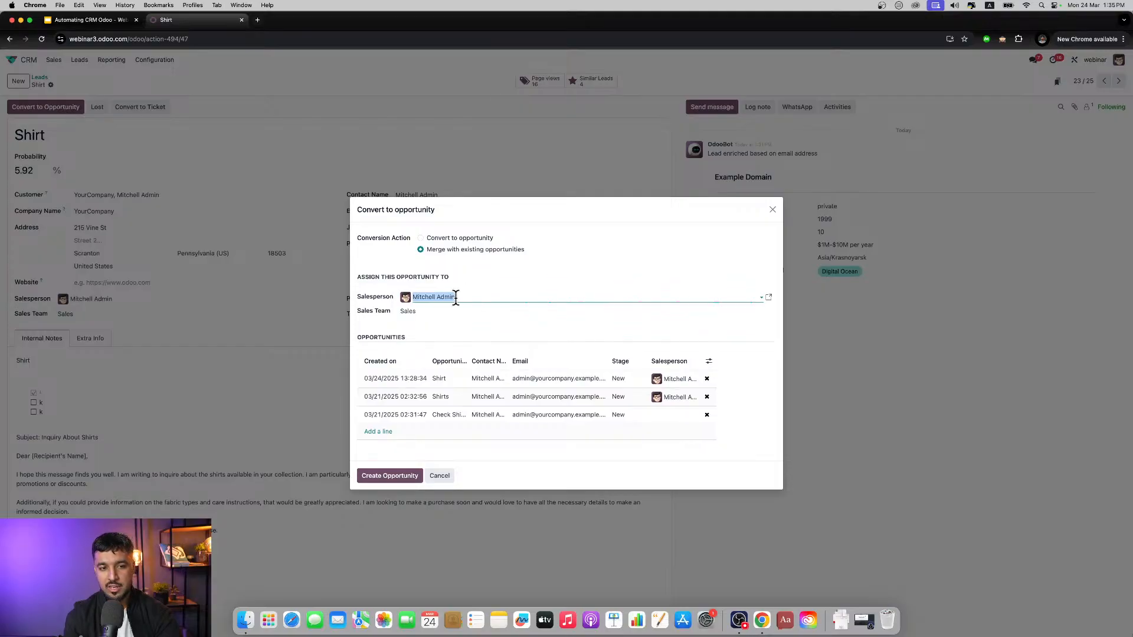
left_click(396, 475)
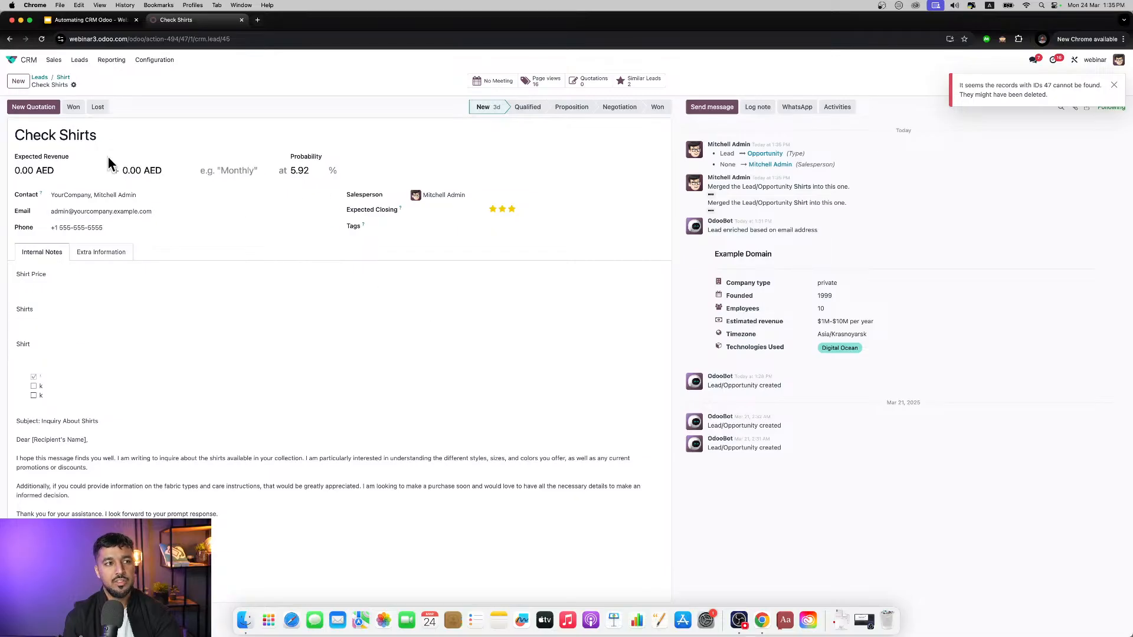
left_click(56, 61)
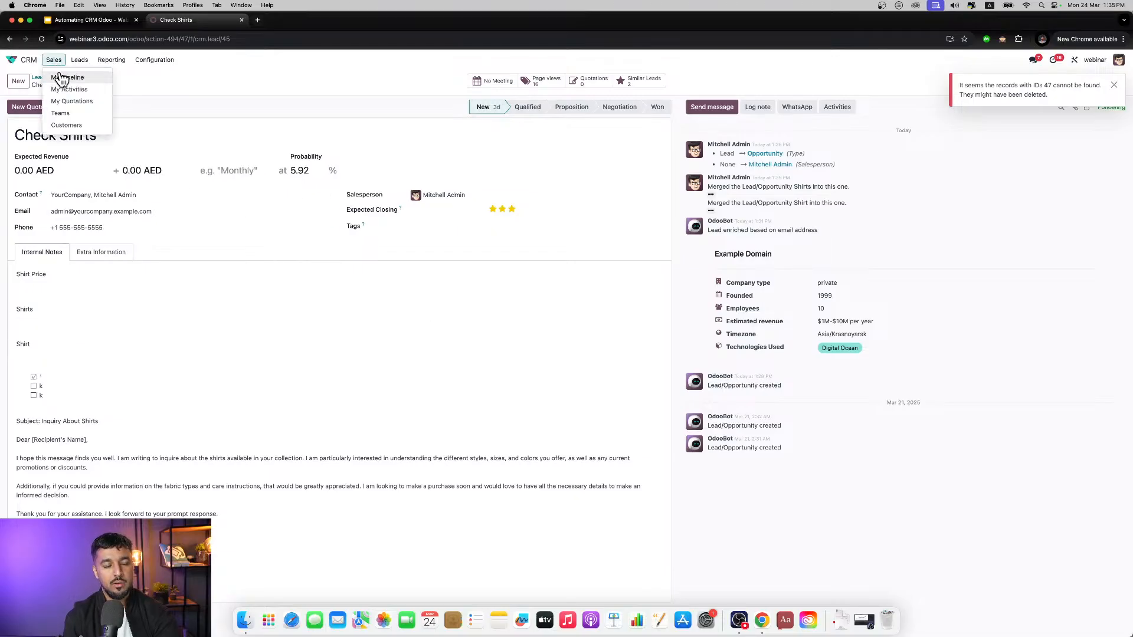
left_click(62, 75)
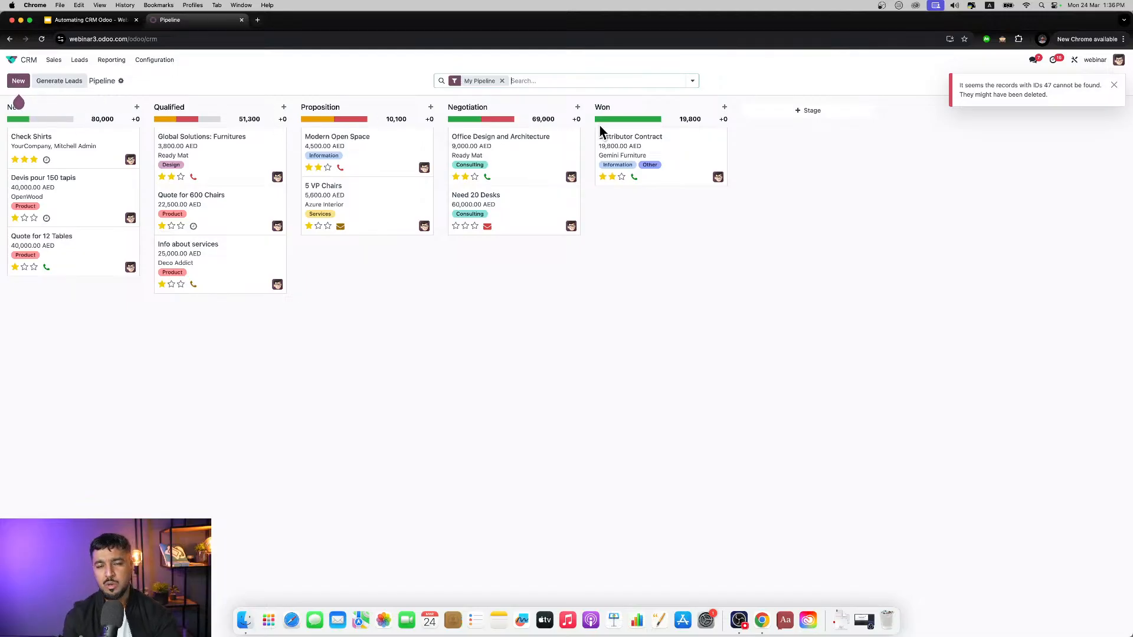
Step: Add a "Customer Success" stage after Won and move the Need 20 Desks opportunity into it
left_click(809, 112)
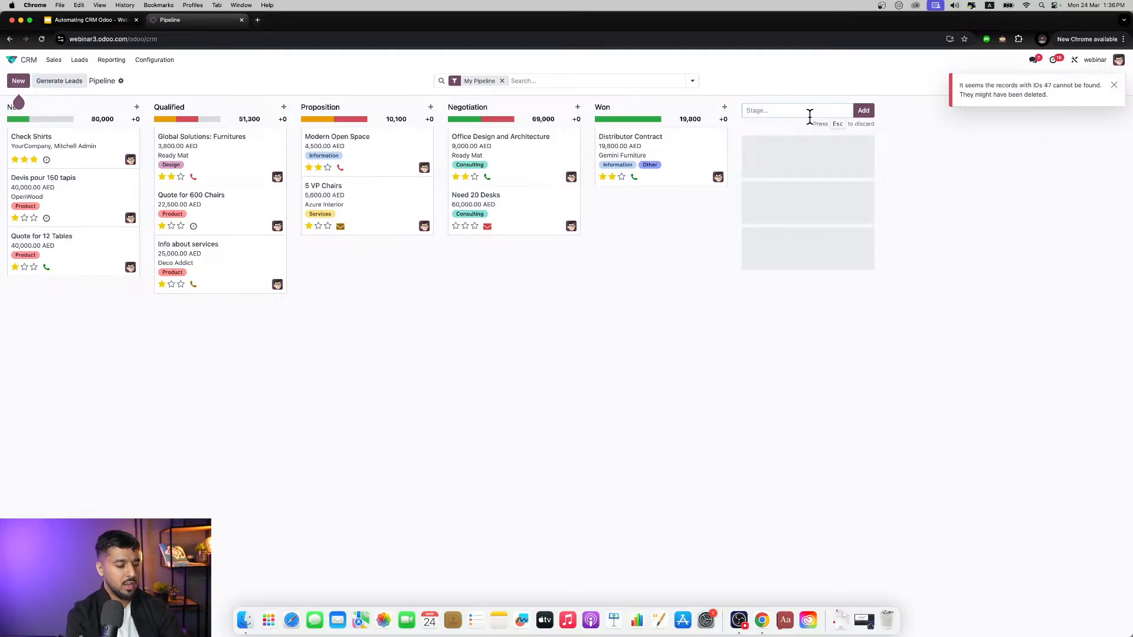
type("Customer ")
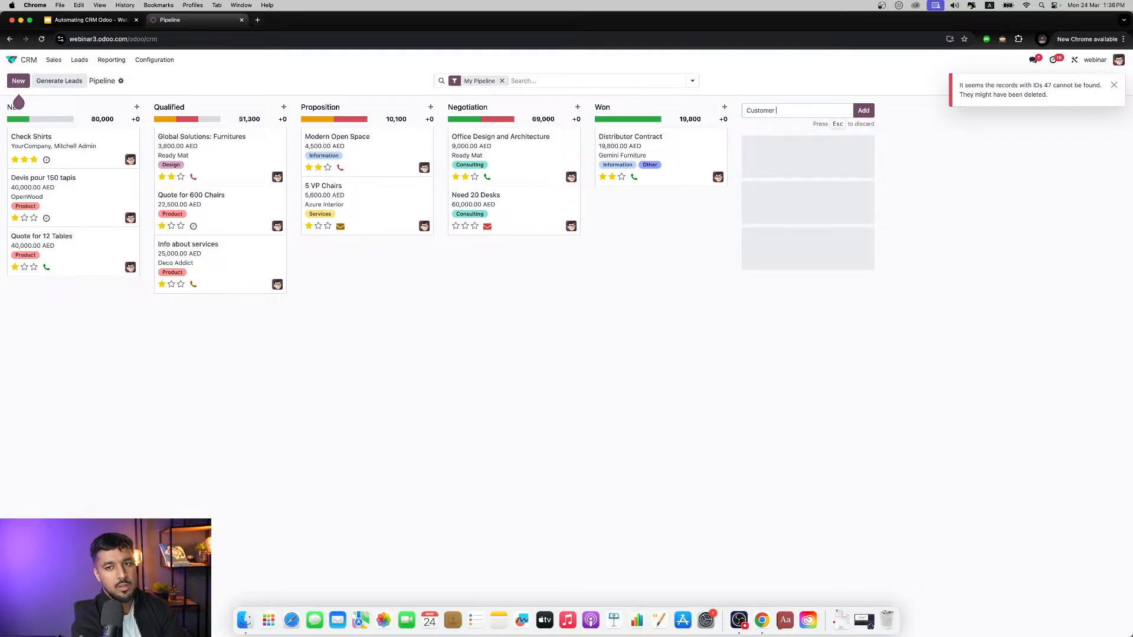
type("st")
key("BackSpace")
key("BackSpace")
type("`")
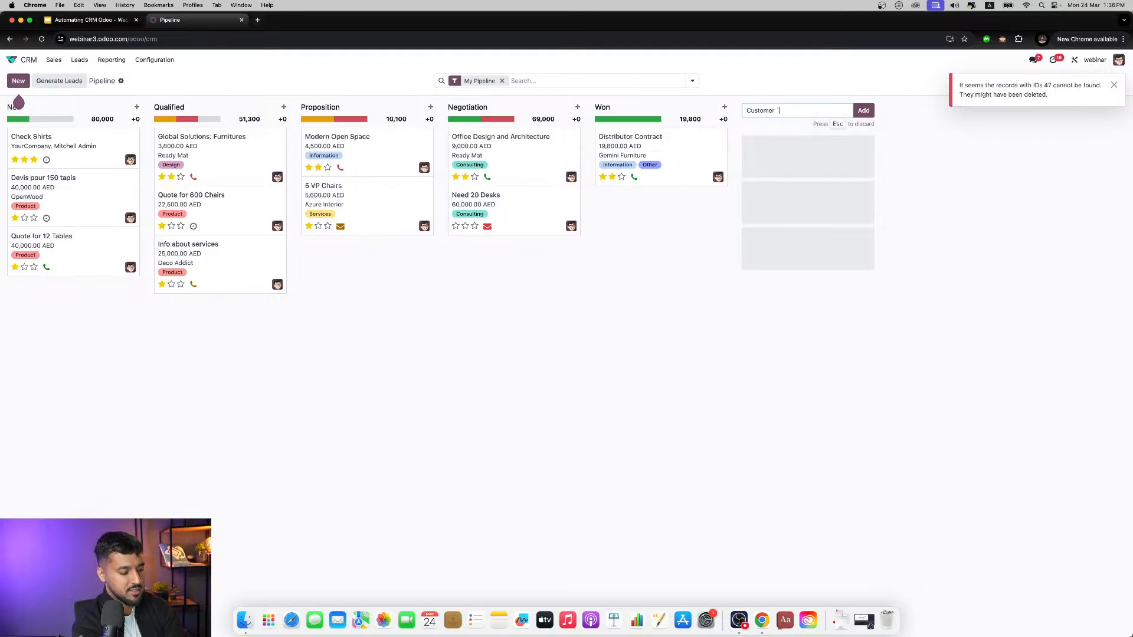
type("Suc")
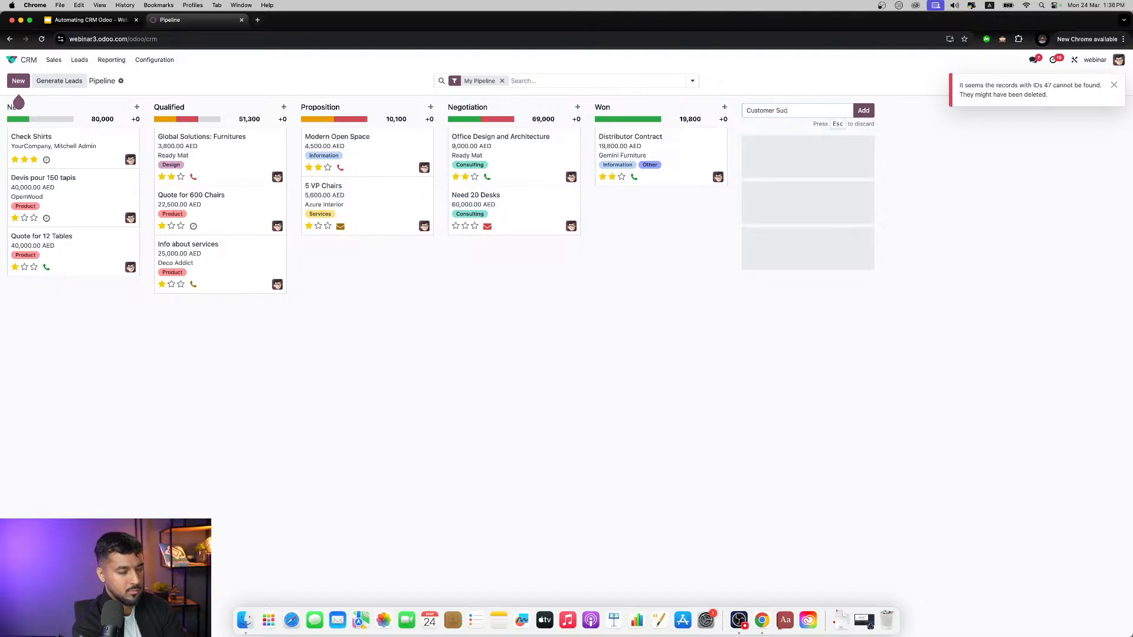
type("cess")
key("Return")
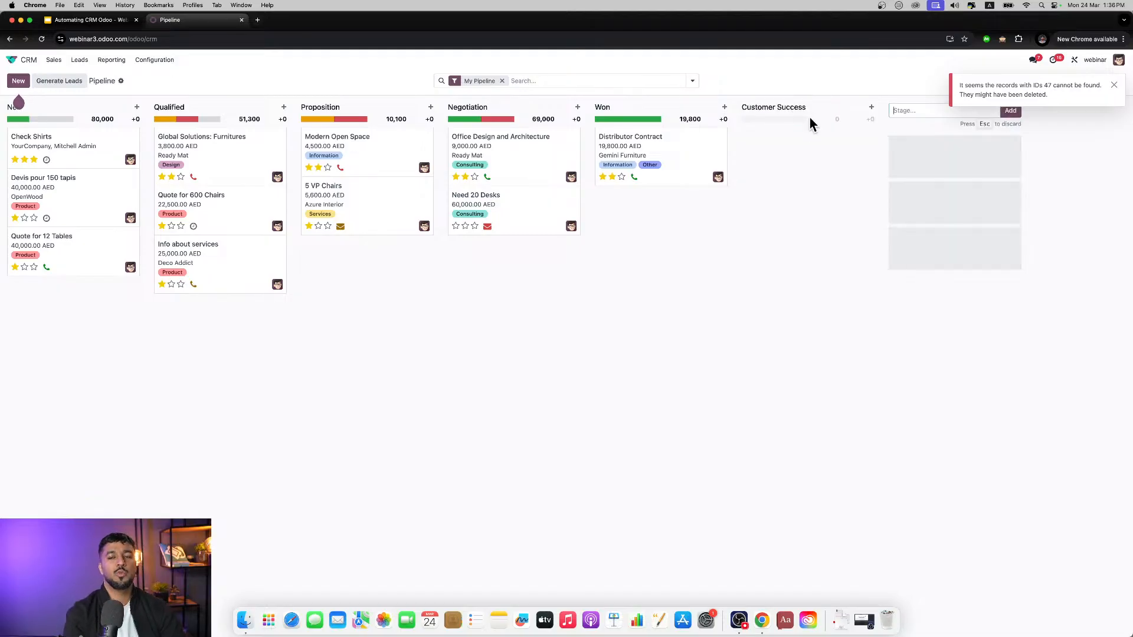
left_click(805, 336)
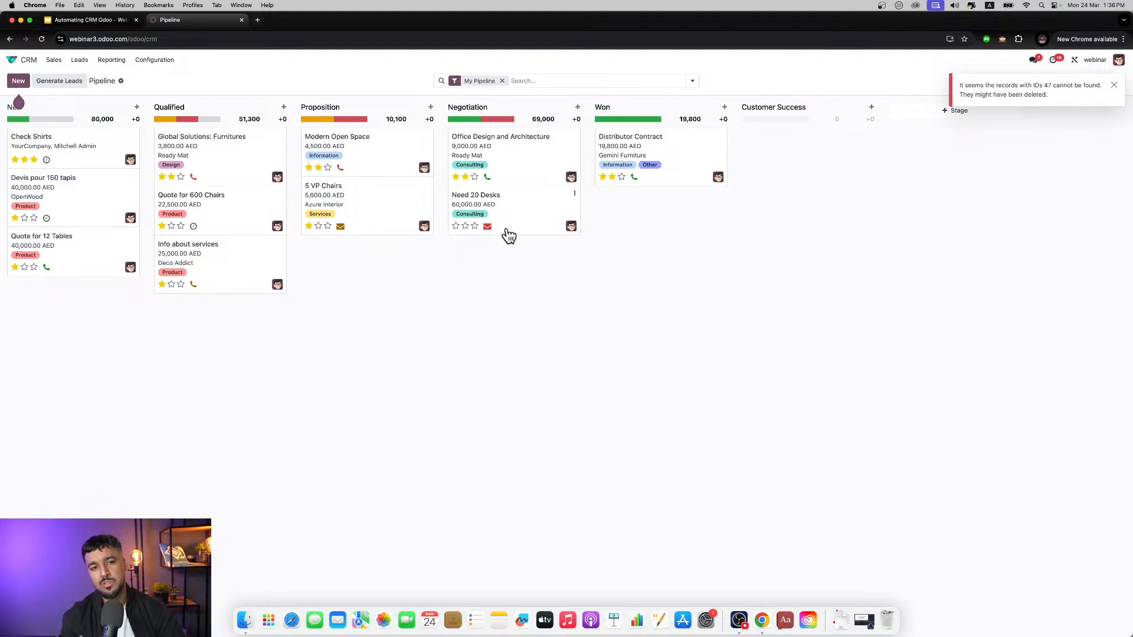
left_click_drag(509, 236, 808, 189)
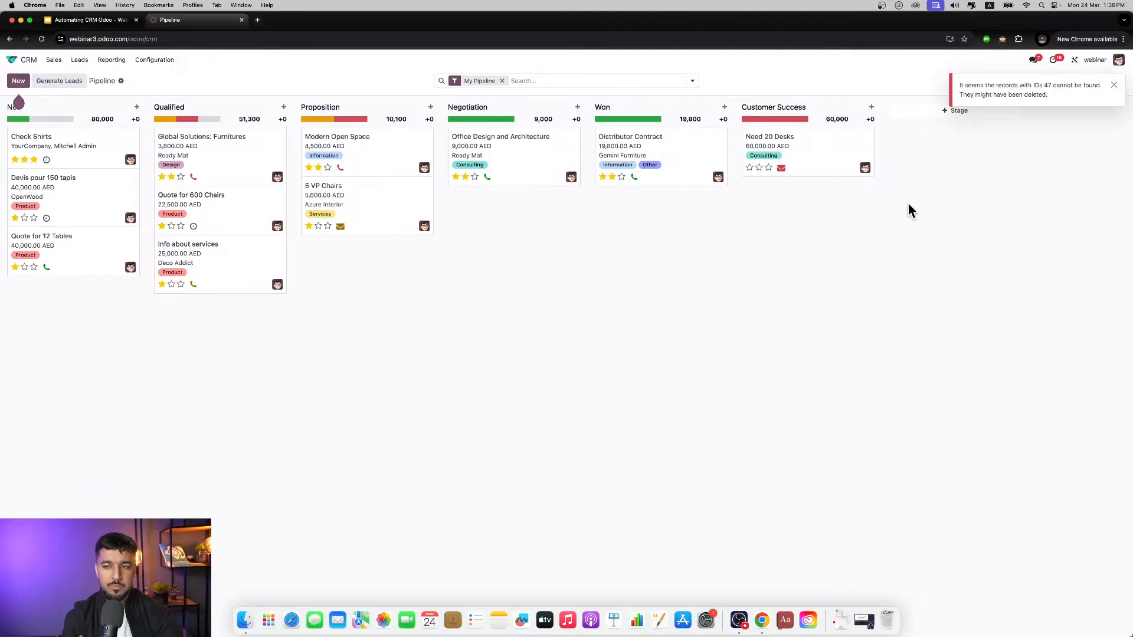
Step: Open the Check Shirts opportunity, dismiss the missing-records notification and set the expected closing date to 03/29/2025
left_click(90, 162)
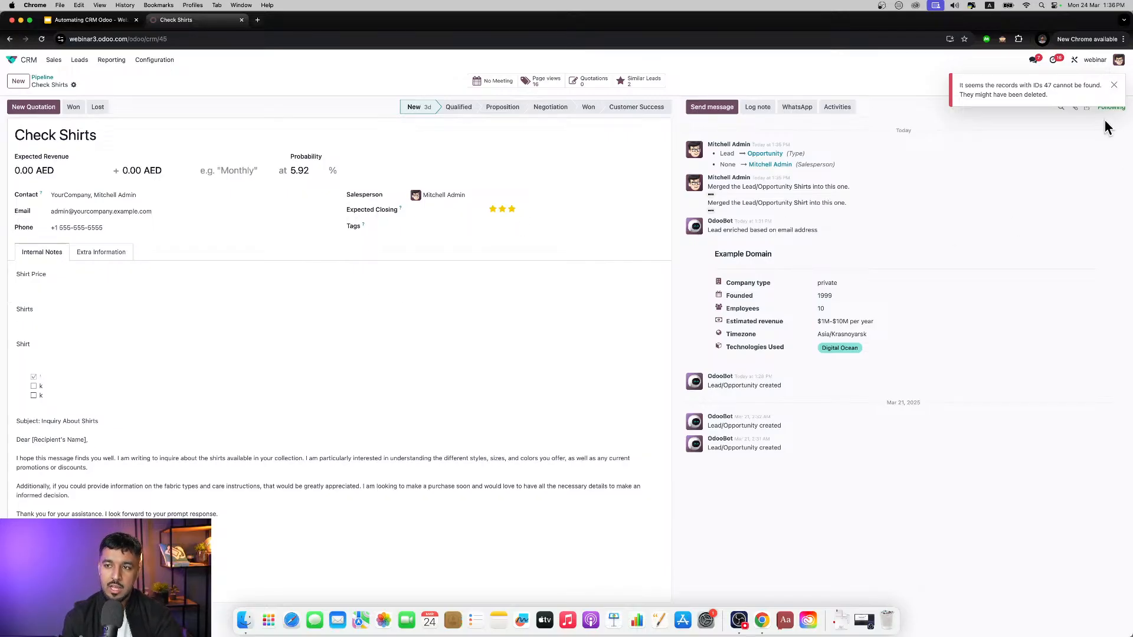
left_click(1114, 86)
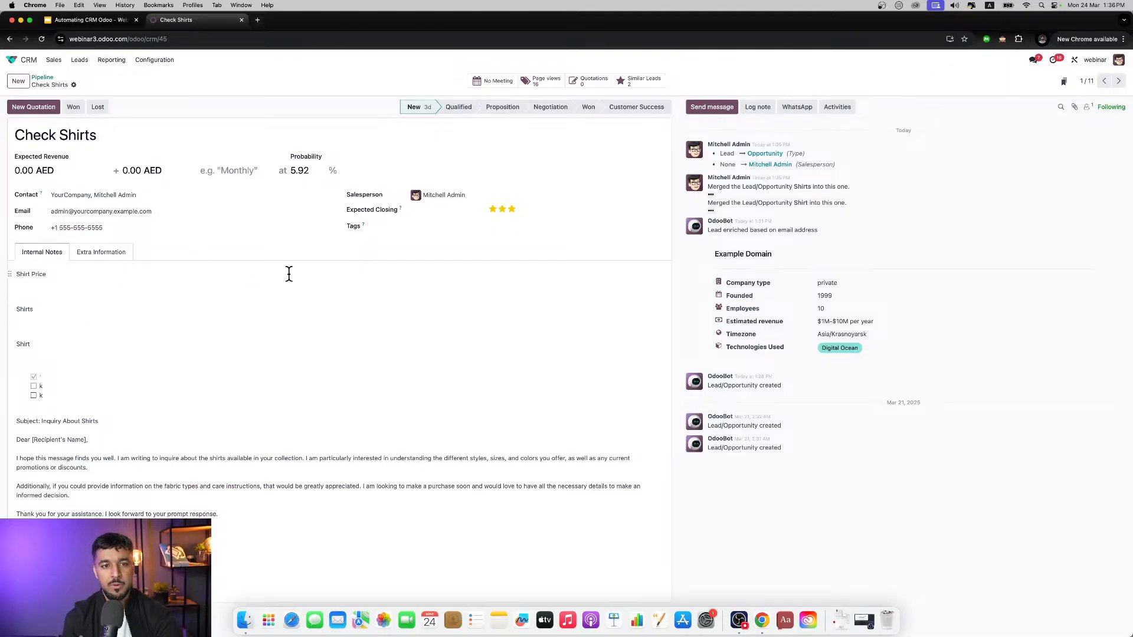
left_click(430, 223)
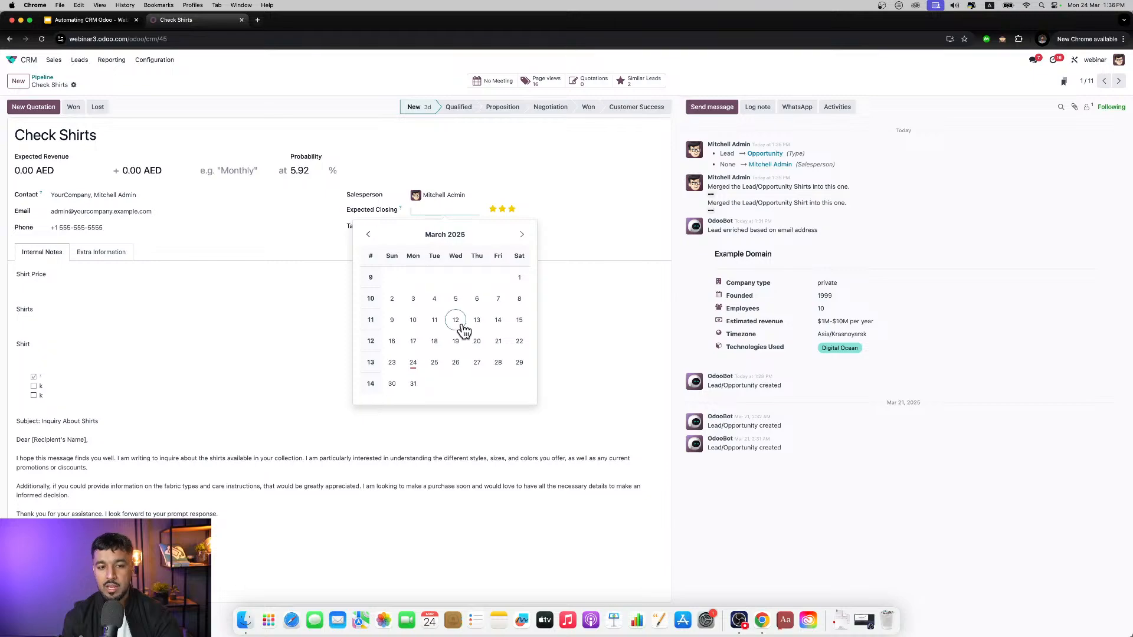
left_click(518, 362)
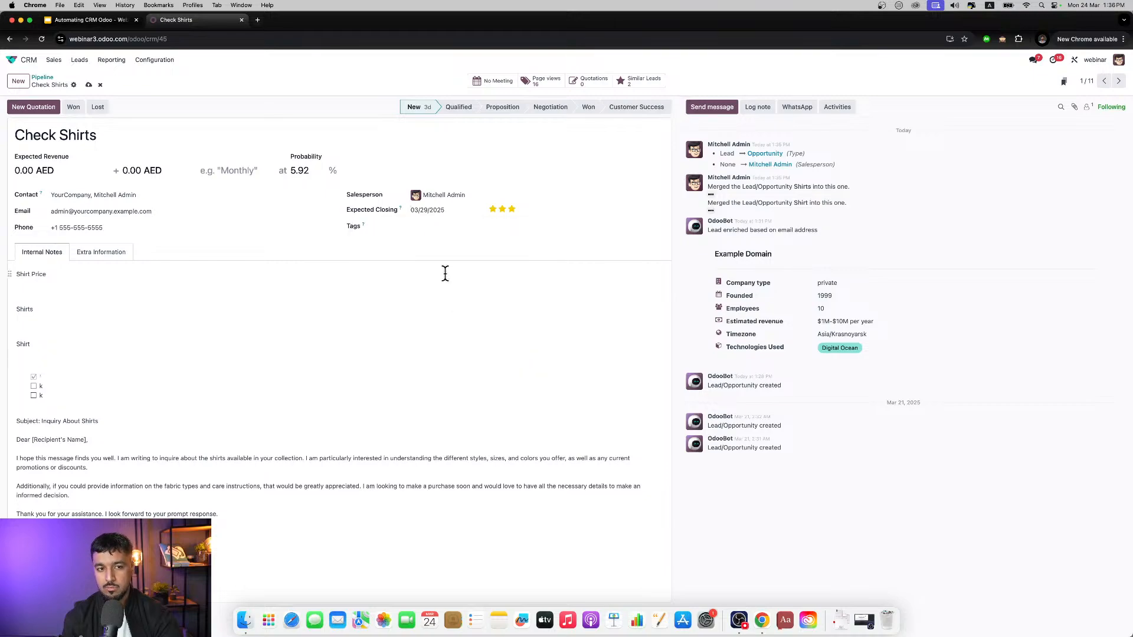
Step: Create the tags "VIP Customer" and "Jackets" and assign both to the Check Shirts opportunity
left_click(455, 229)
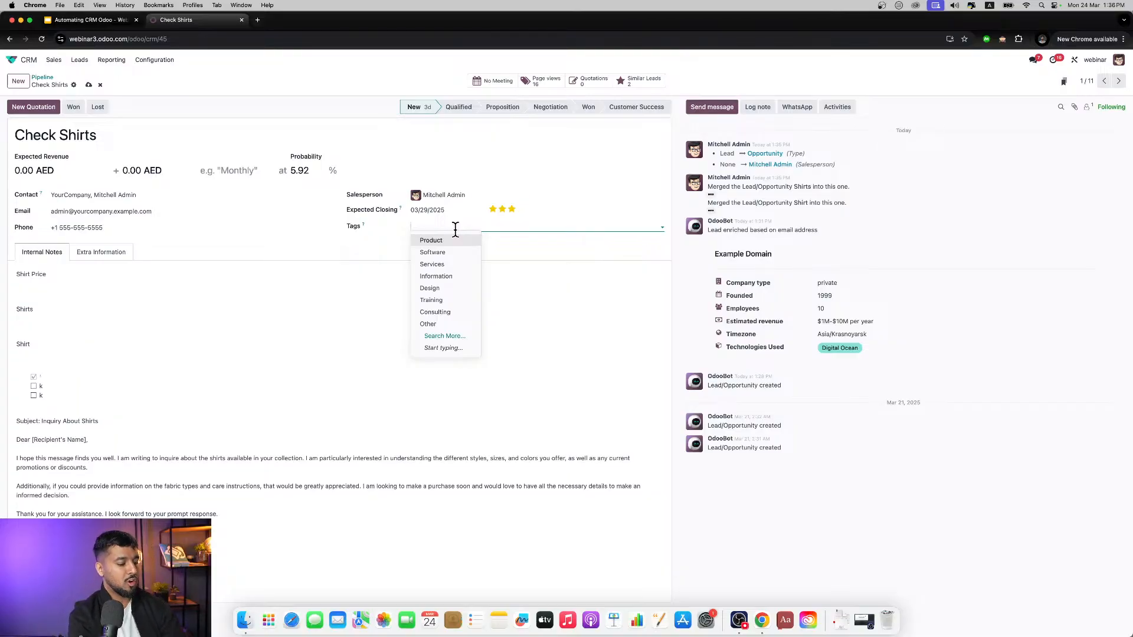
type("VIP")
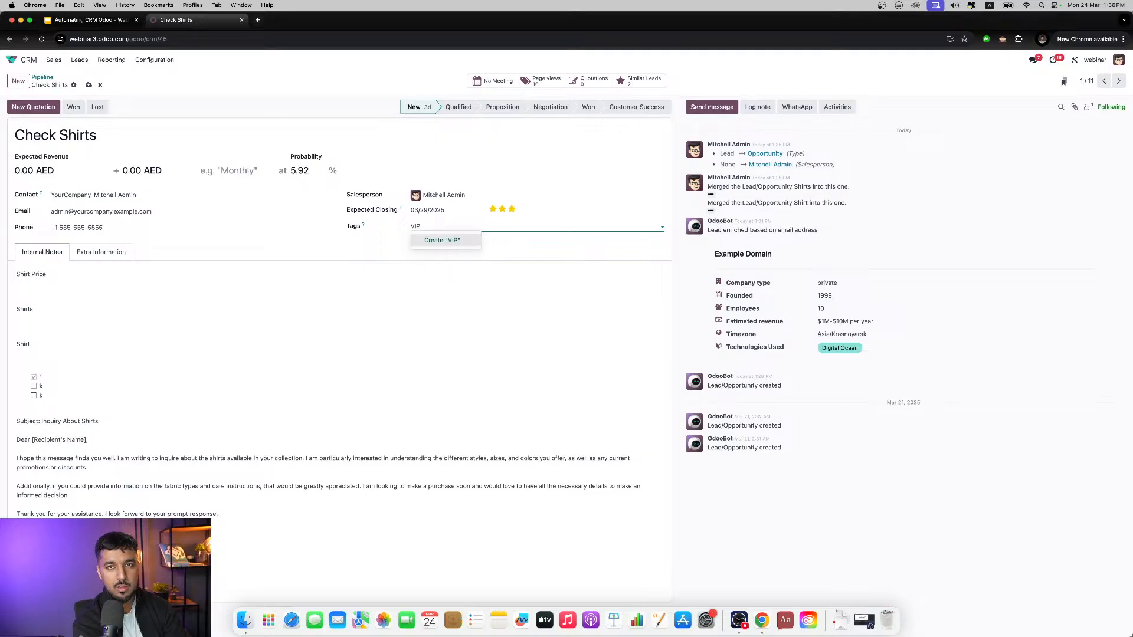
type(" Customer")
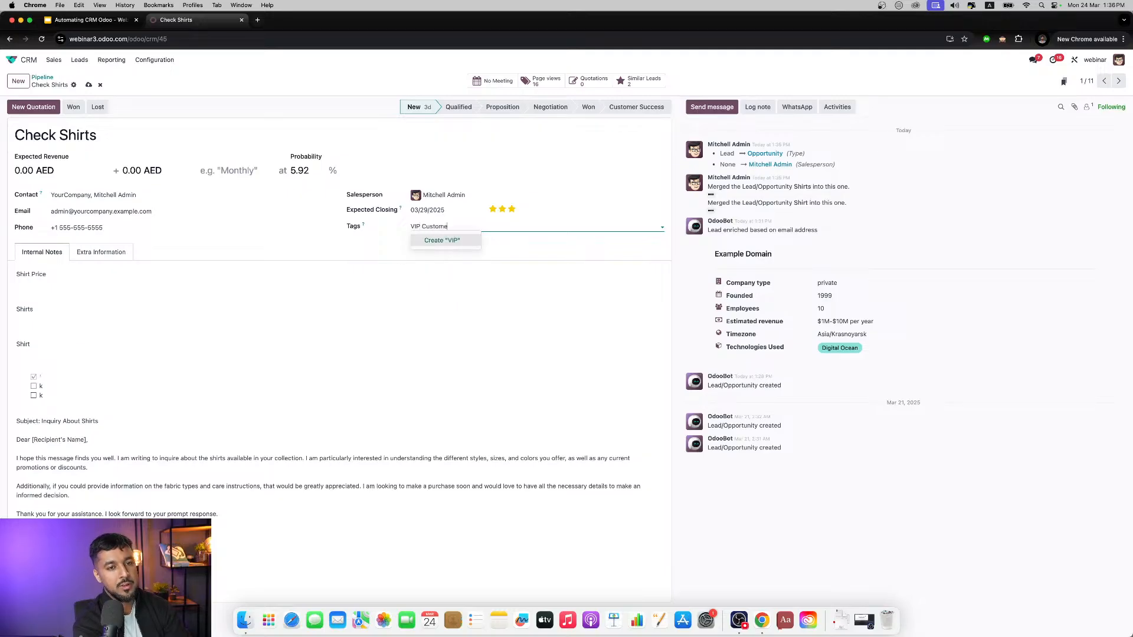
key("Return")
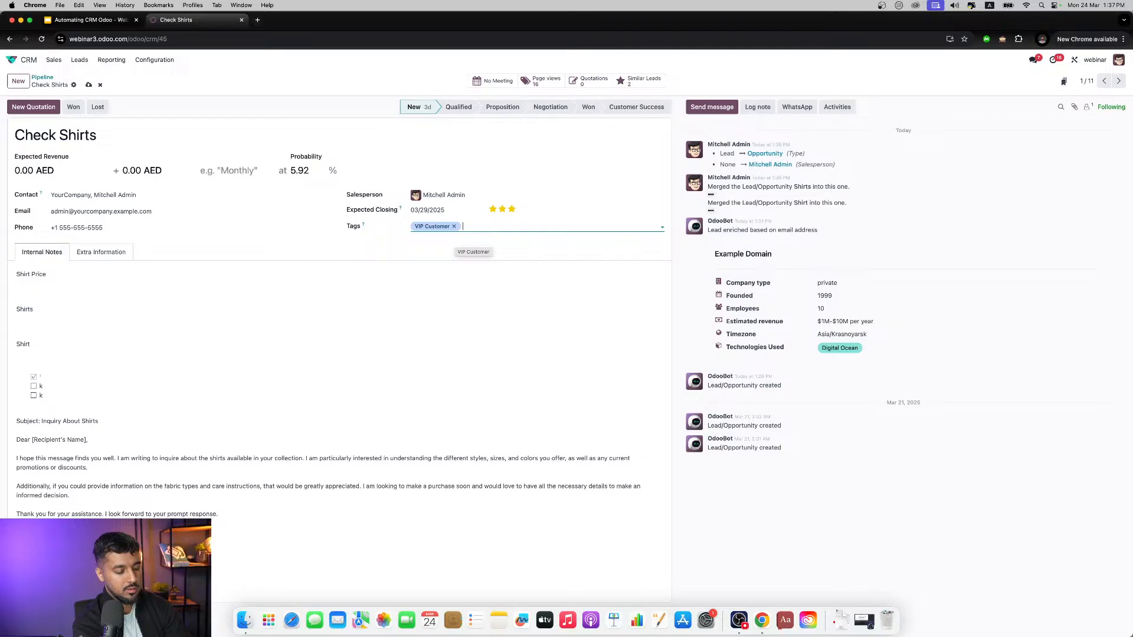
type("Ja")
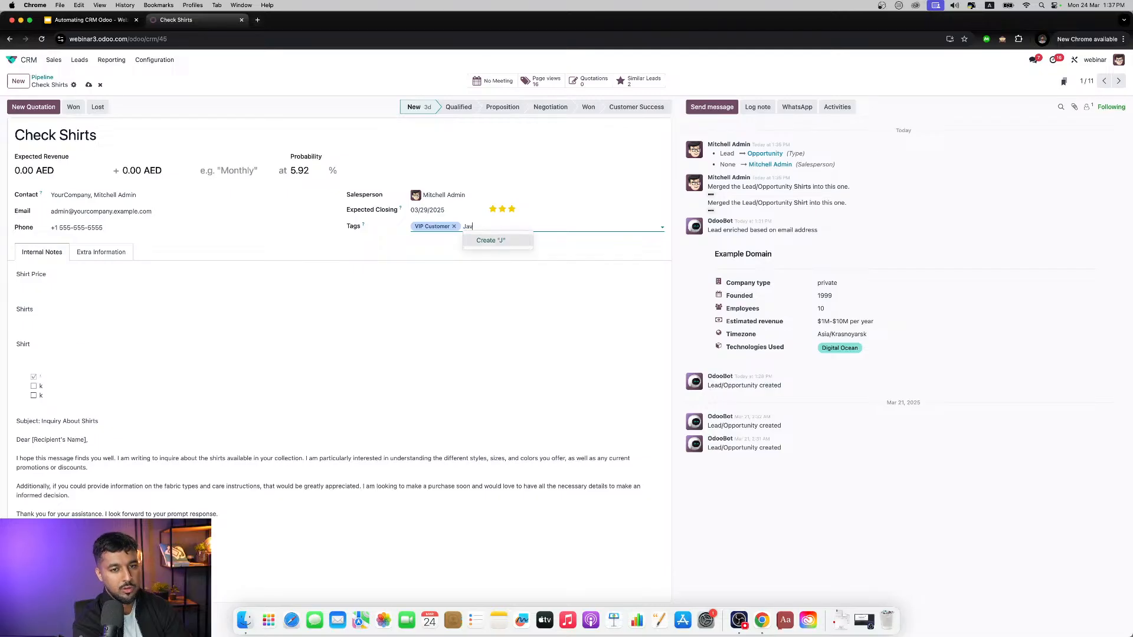
type("cket")
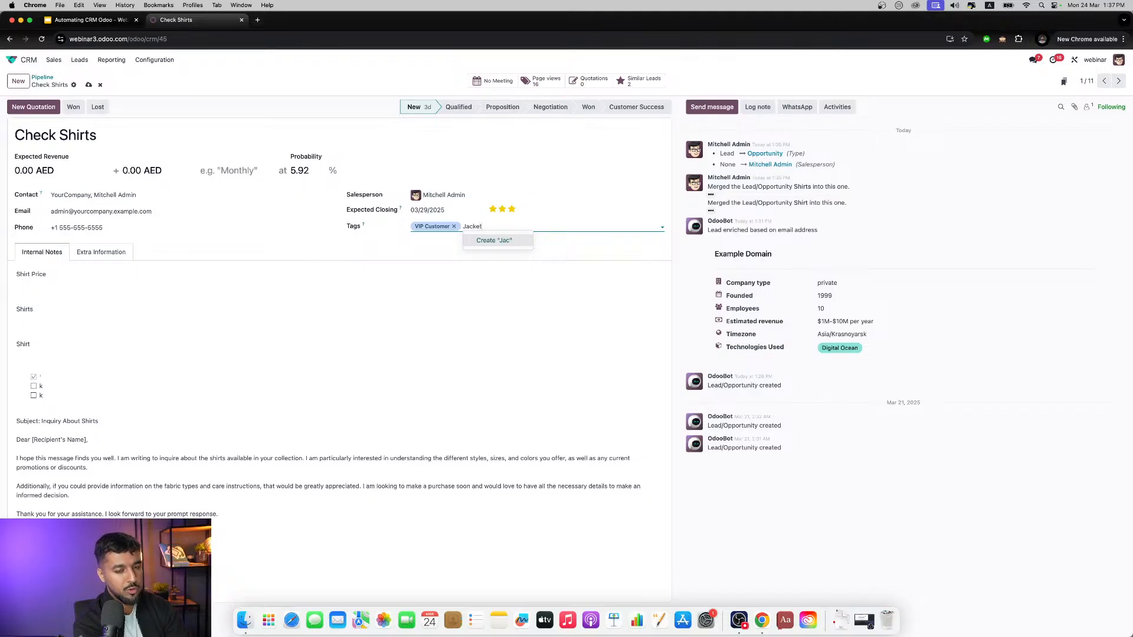
type("s")
key("Return")
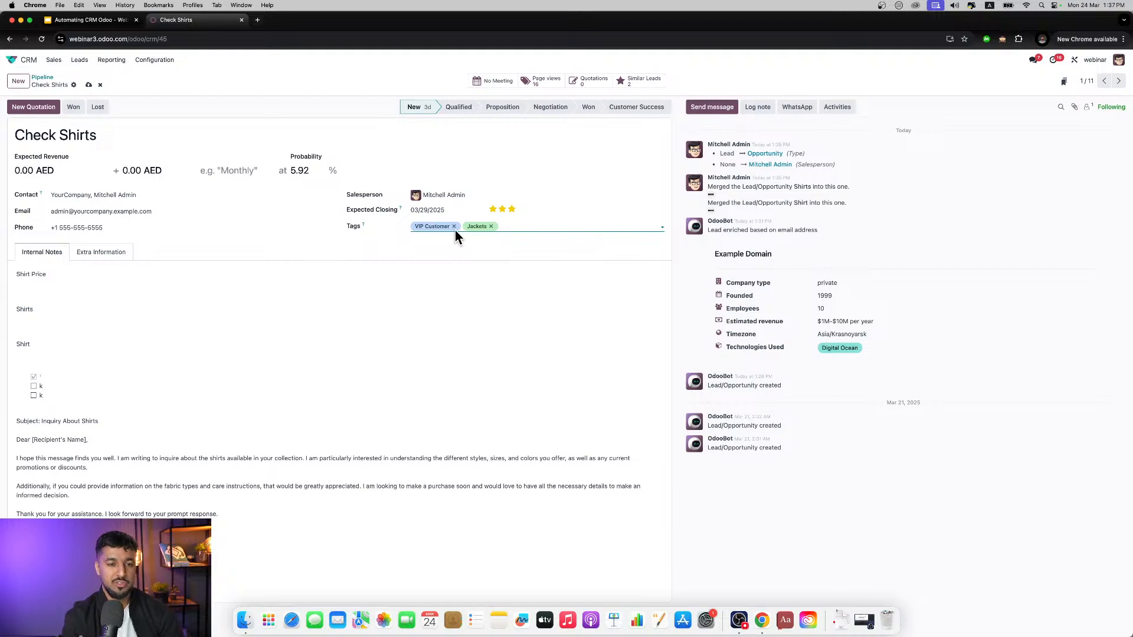
left_click(534, 228)
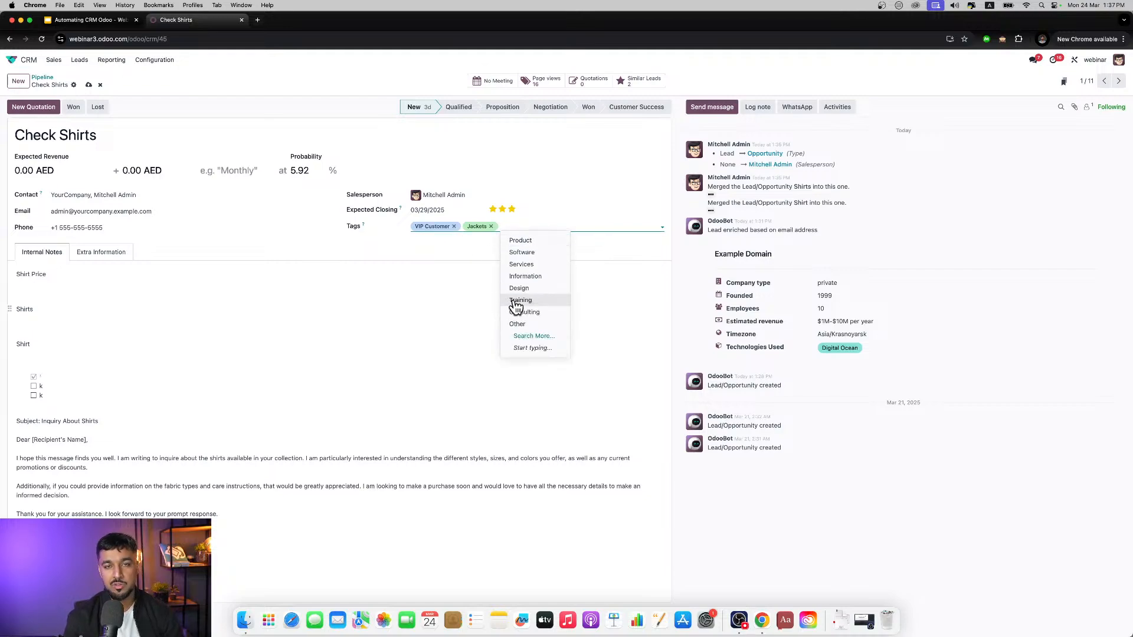
left_click(458, 252)
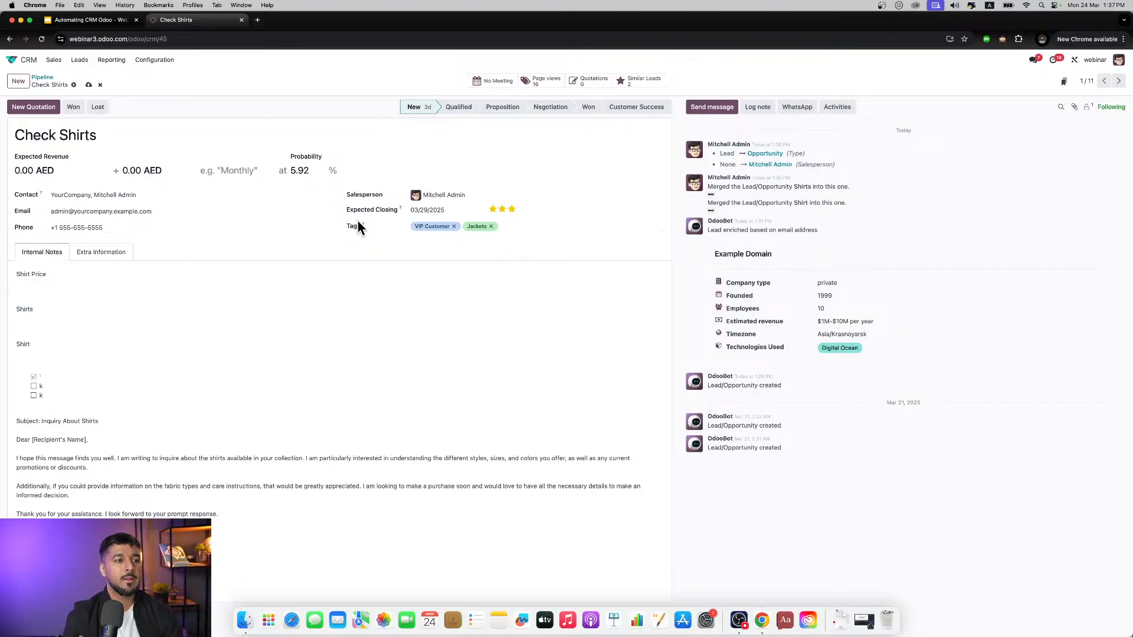
Step: Examine the extra information of Check Shirts and Devis pour 150 tapis, including its email campaign's revenues, and return to Check Shirts' internal notes
left_click(117, 252)
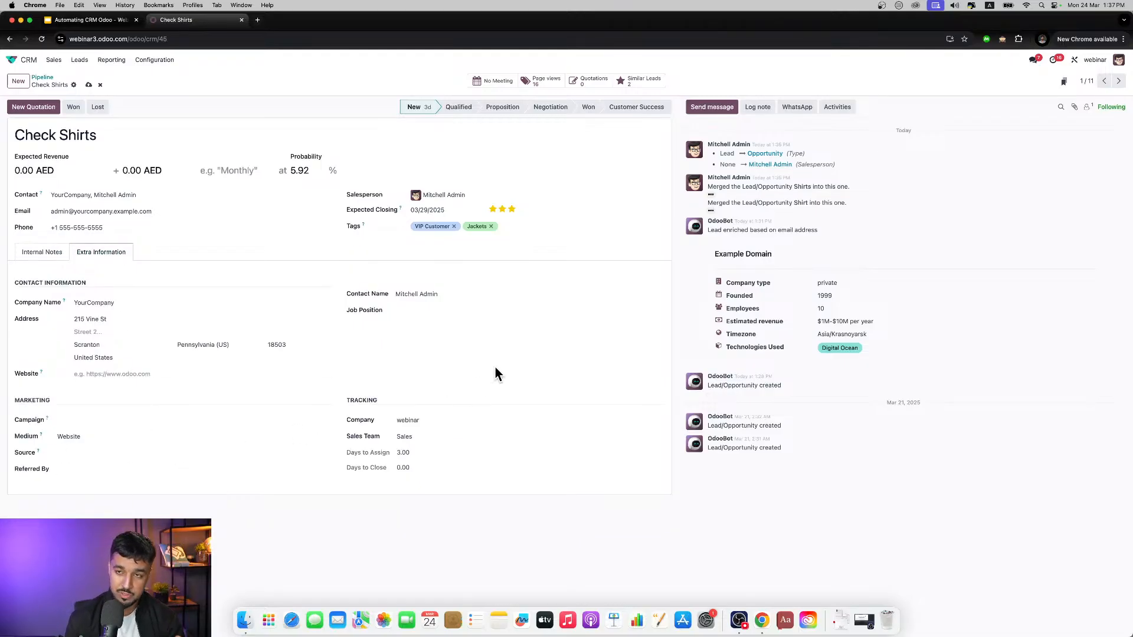
left_click(1118, 83)
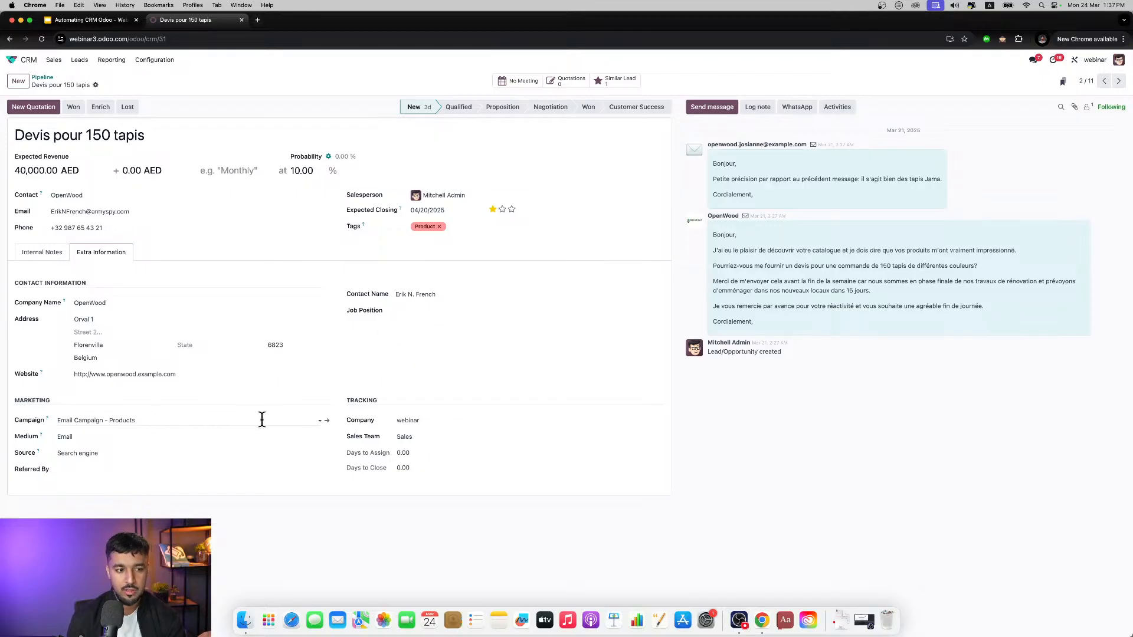
left_click(327, 421)
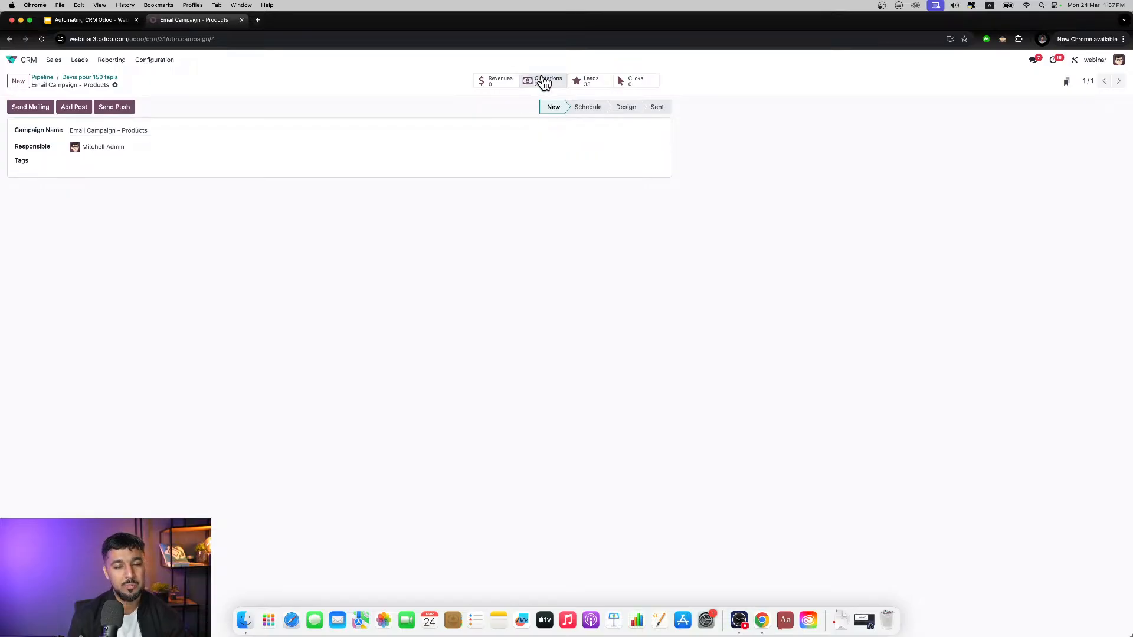
left_click(495, 81)
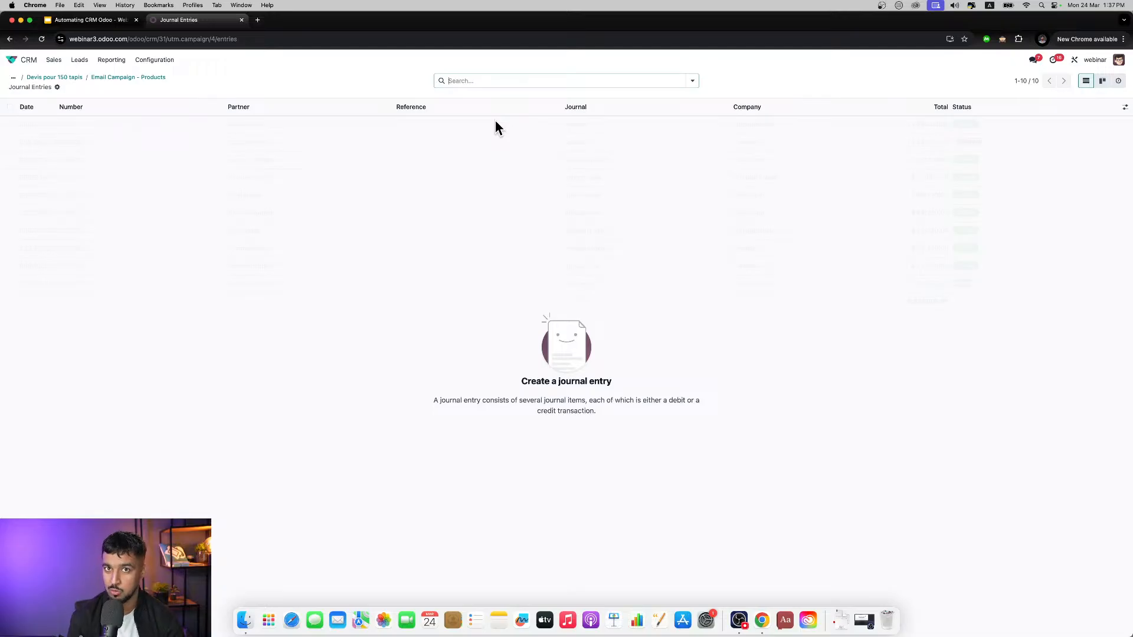
left_click(40, 78)
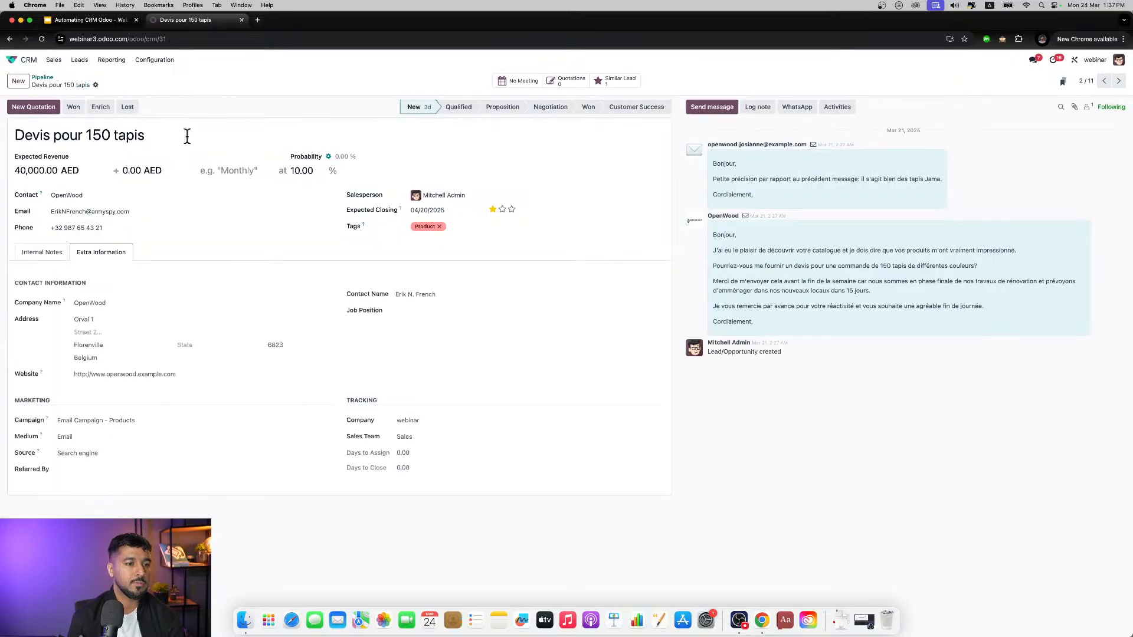
left_click(50, 253)
left_click(1104, 81)
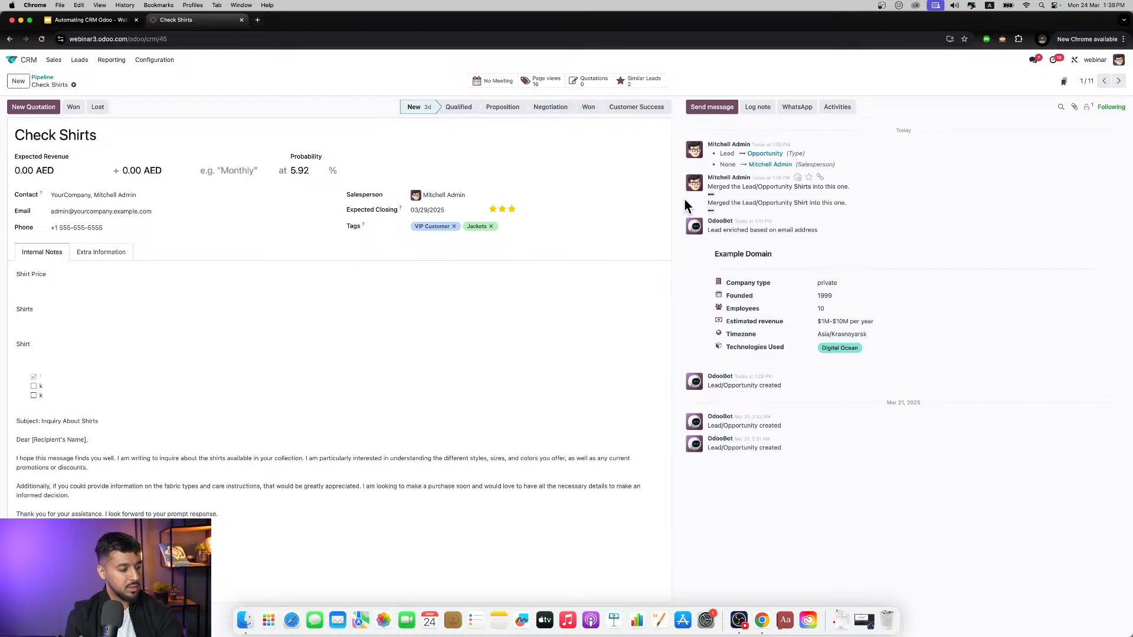
Step: Send the followers of Check Shirts an email from the full composer with the lines "Hey", "Hows it going" and "slkngksg"
left_click(721, 108)
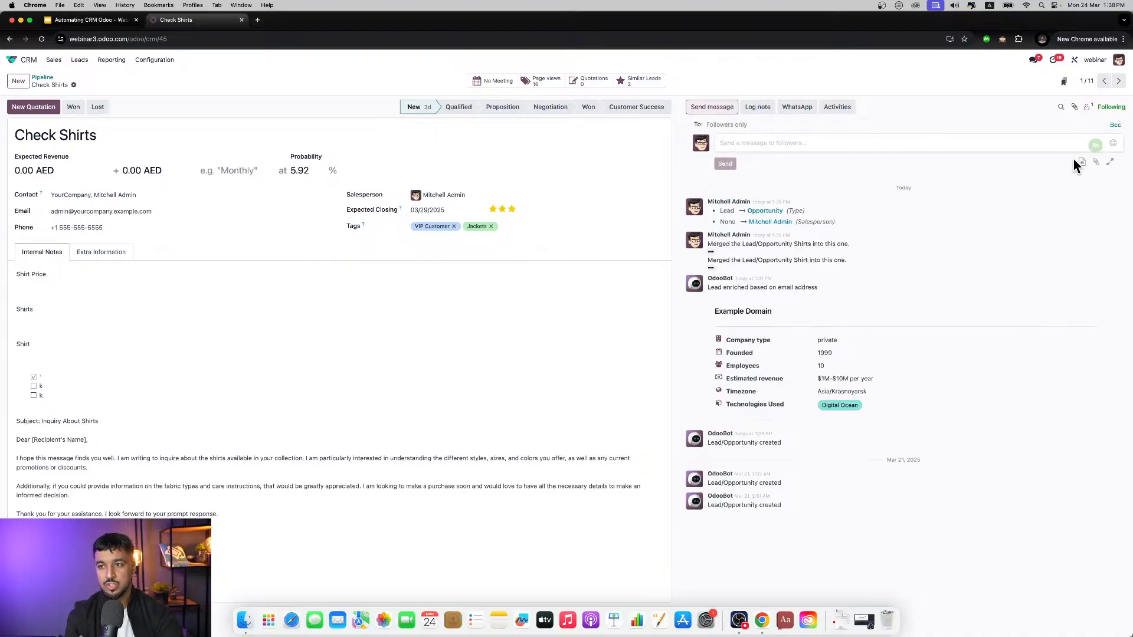
left_click(1111, 161)
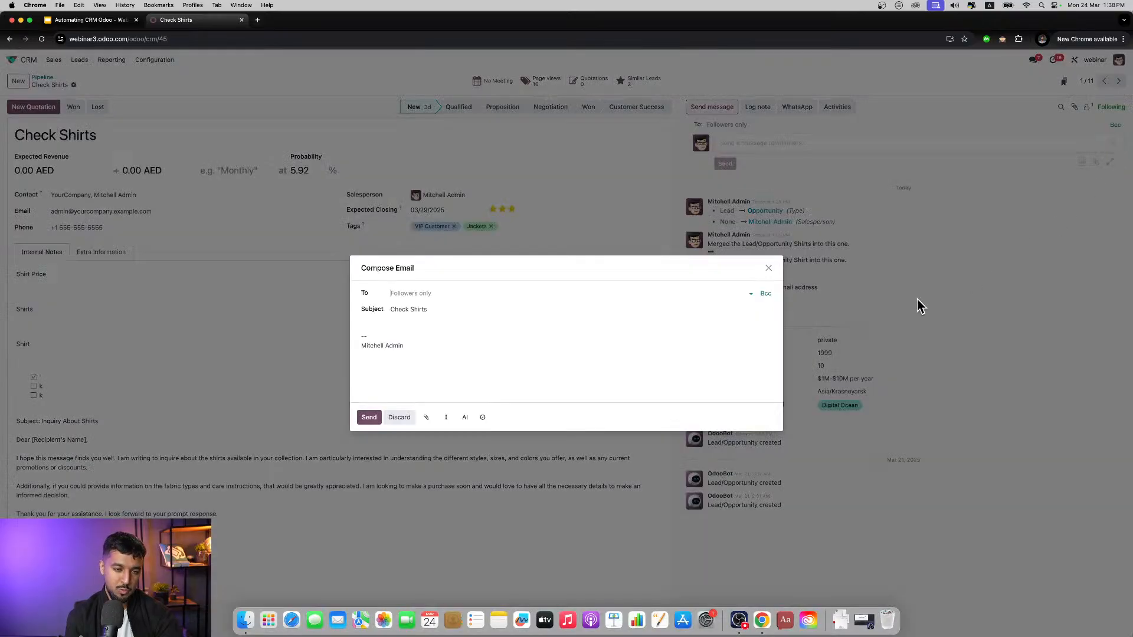
left_click(374, 322)
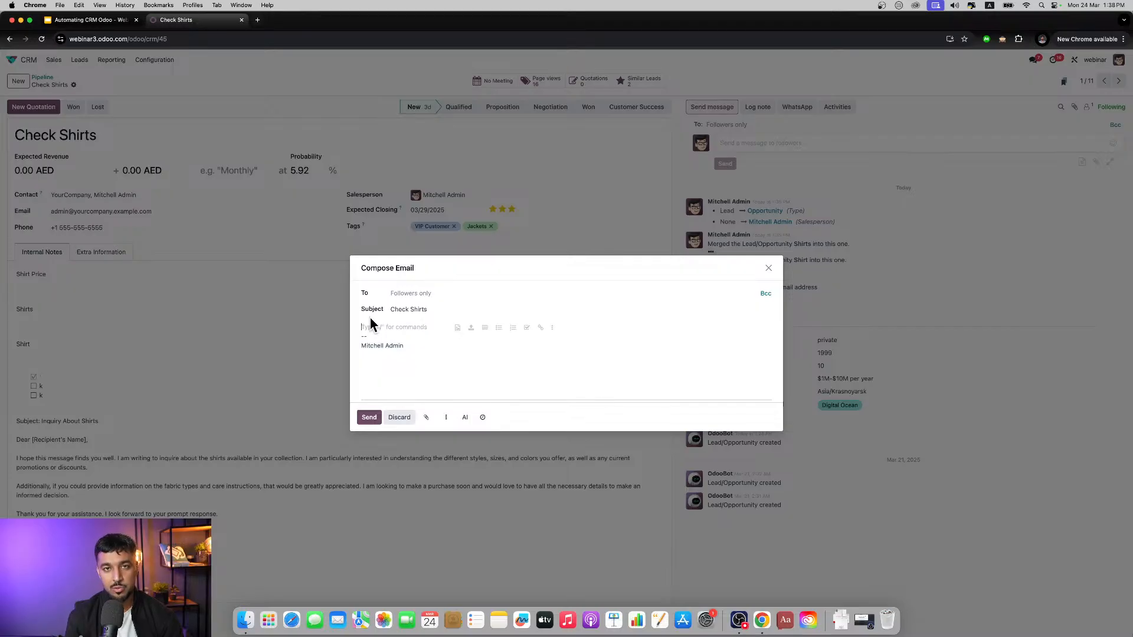
type("He")
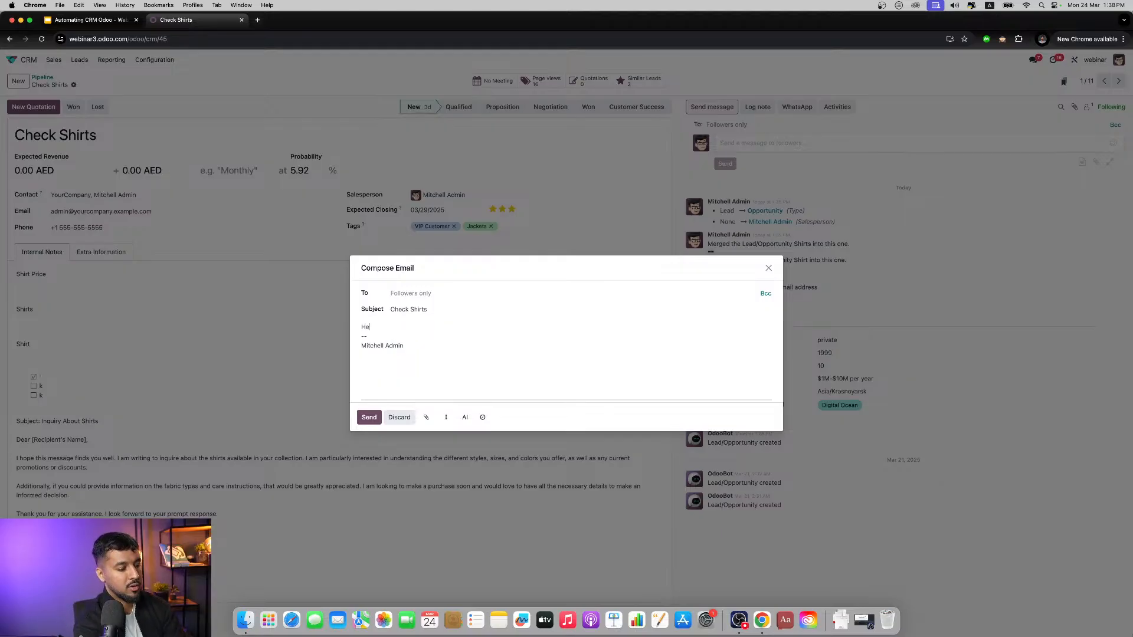
type("y")
key("Return")
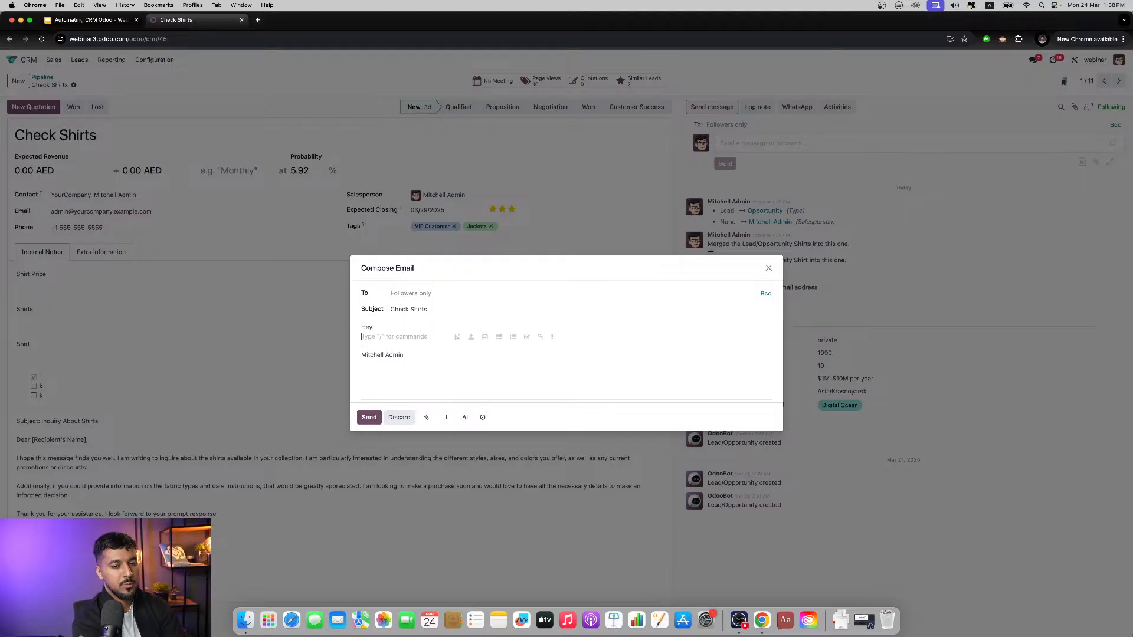
key("Return")
type("Hows it going")
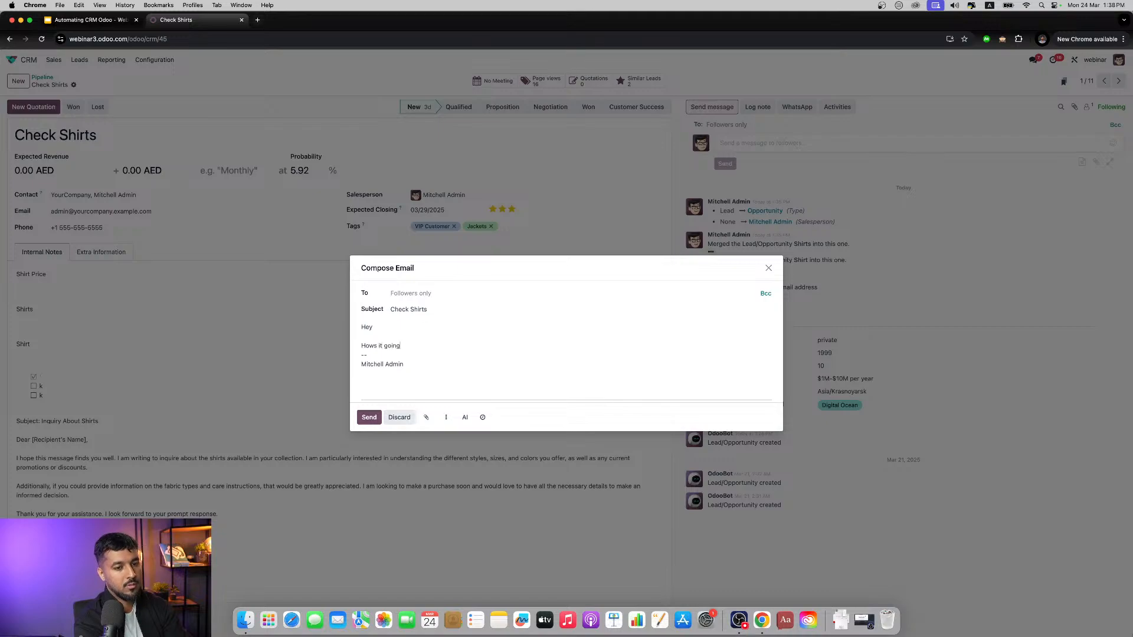
key("Return")
type("slkngksg")
key("Return")
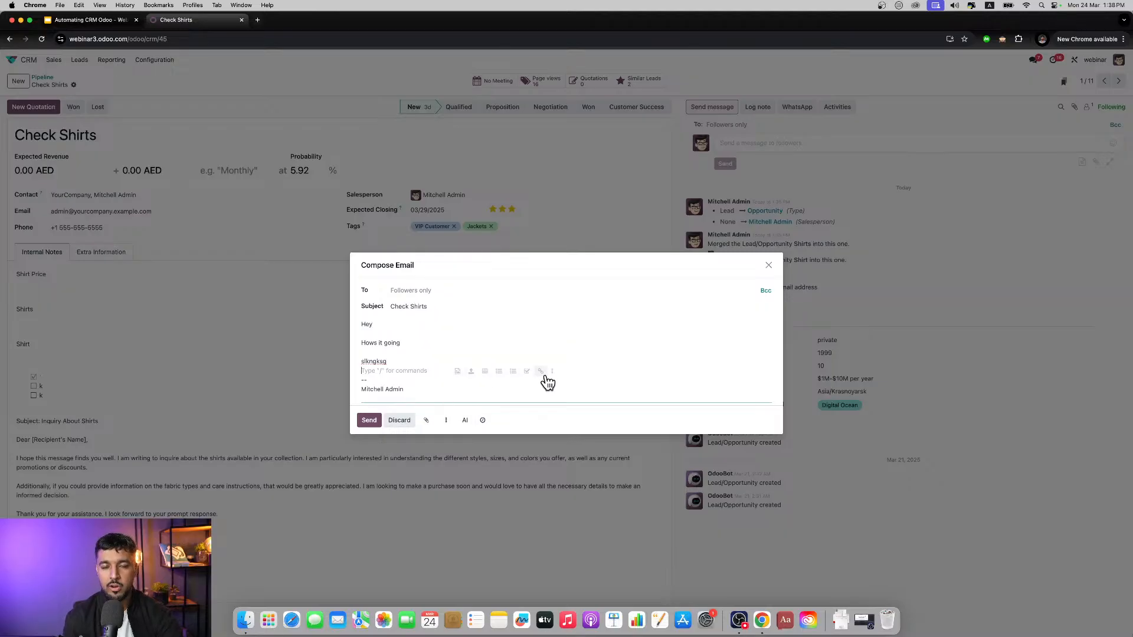
left_click(371, 421)
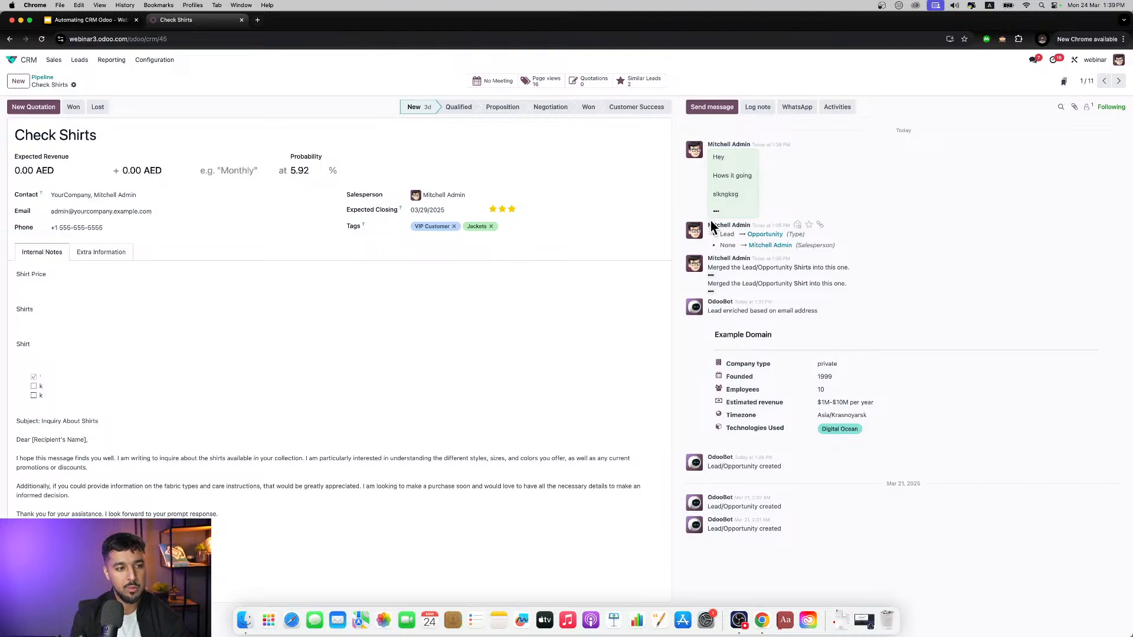
Step: Append a 0 to the phone number of the Check Shirts opportunity and save the record
left_click(139, 228)
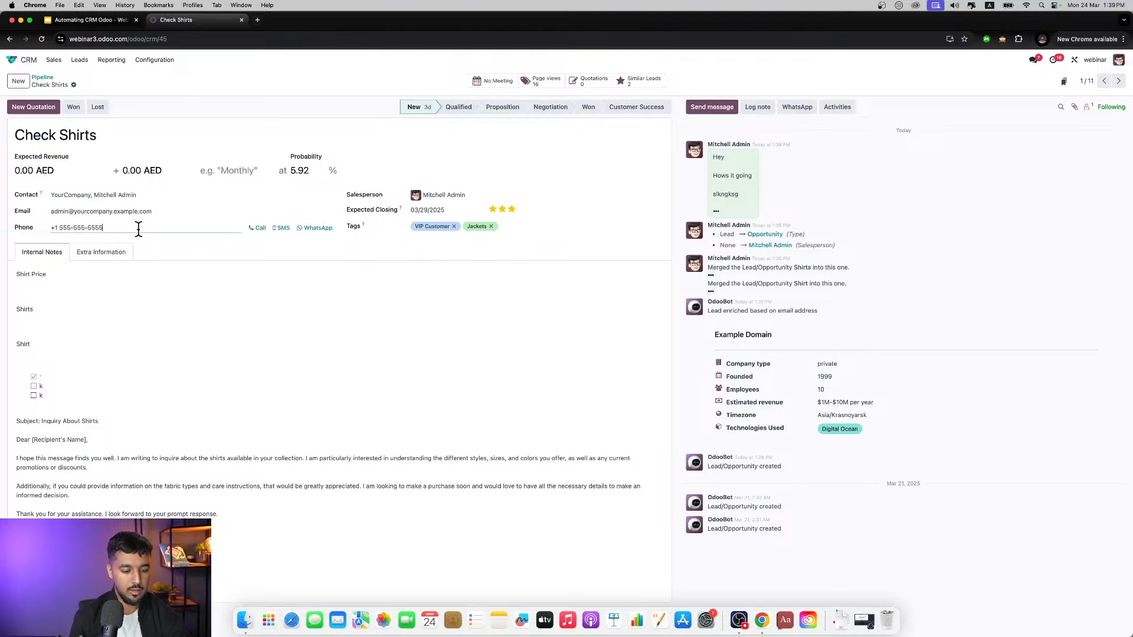
type("0")
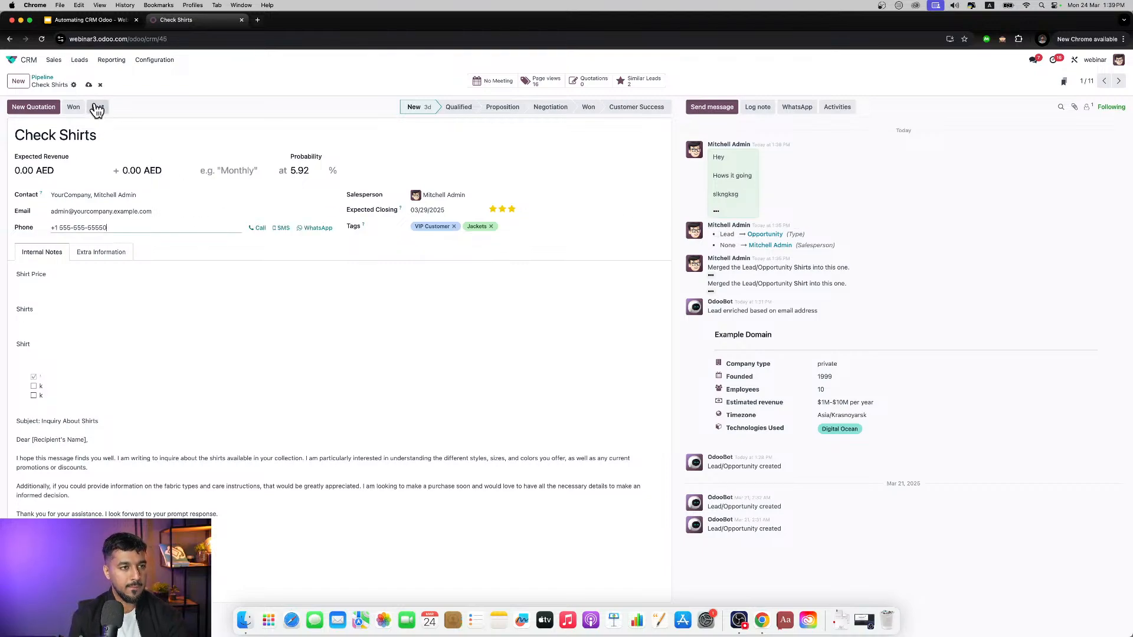
left_click(89, 85)
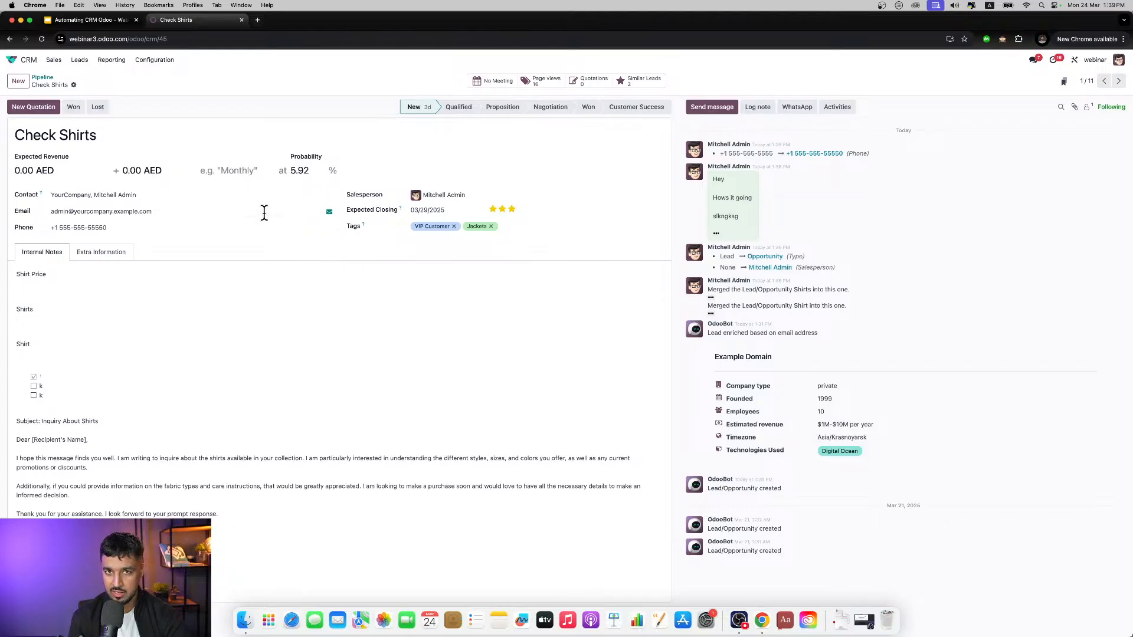
mouse_move(311, 228)
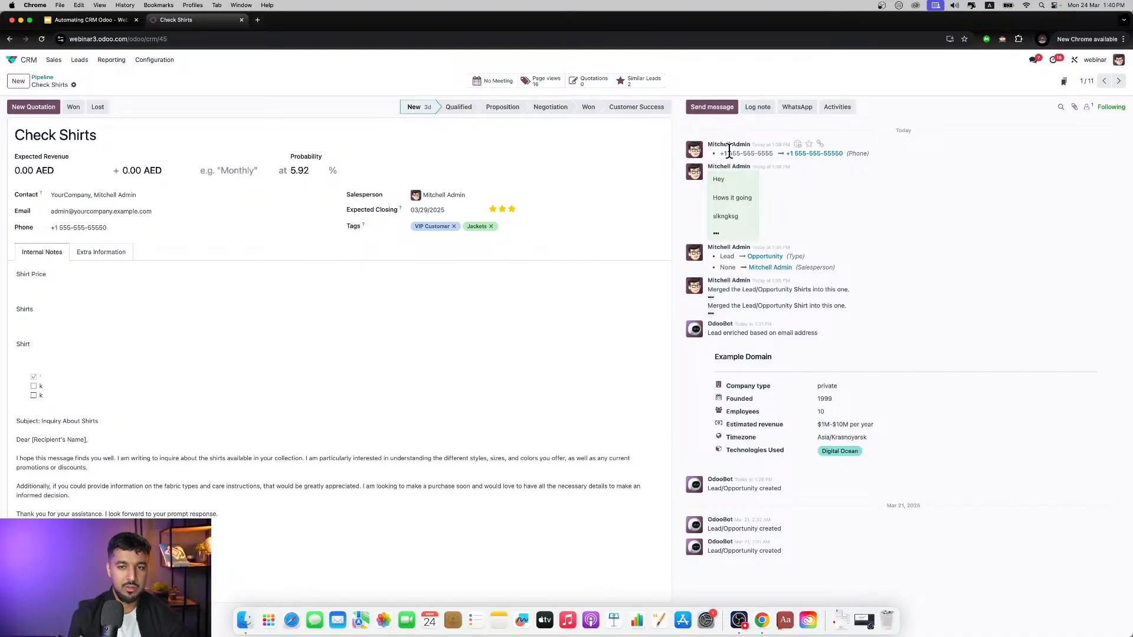
Step: Bring up the mention suggestions in an internal note, clear the note, and try to write a WhatsApp message from Check Shirts
left_click(757, 107)
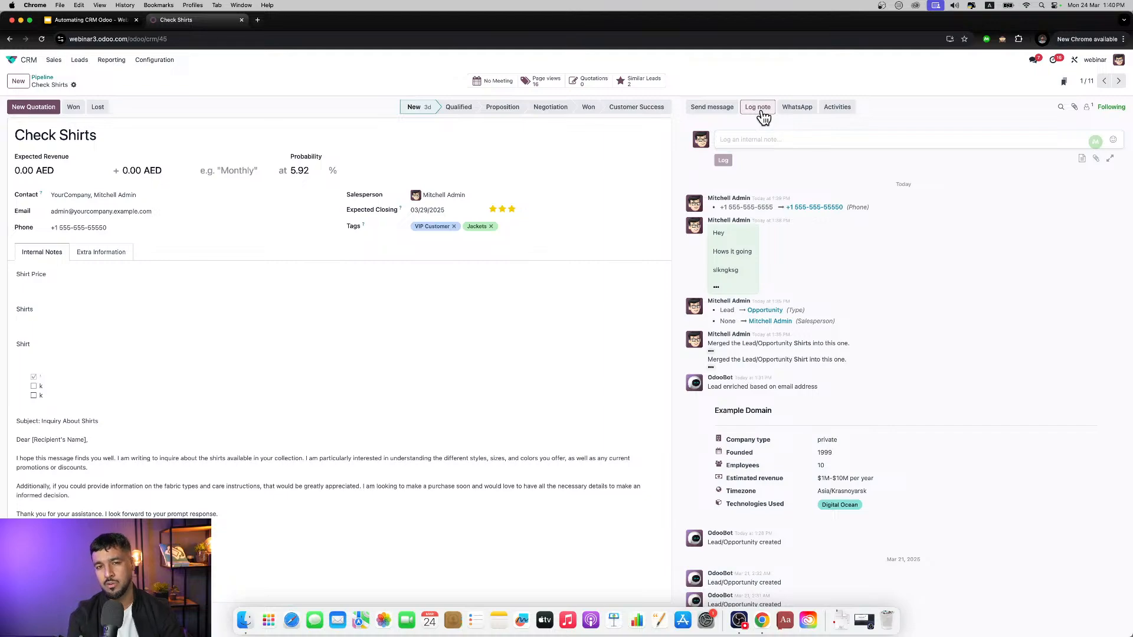
type("@")
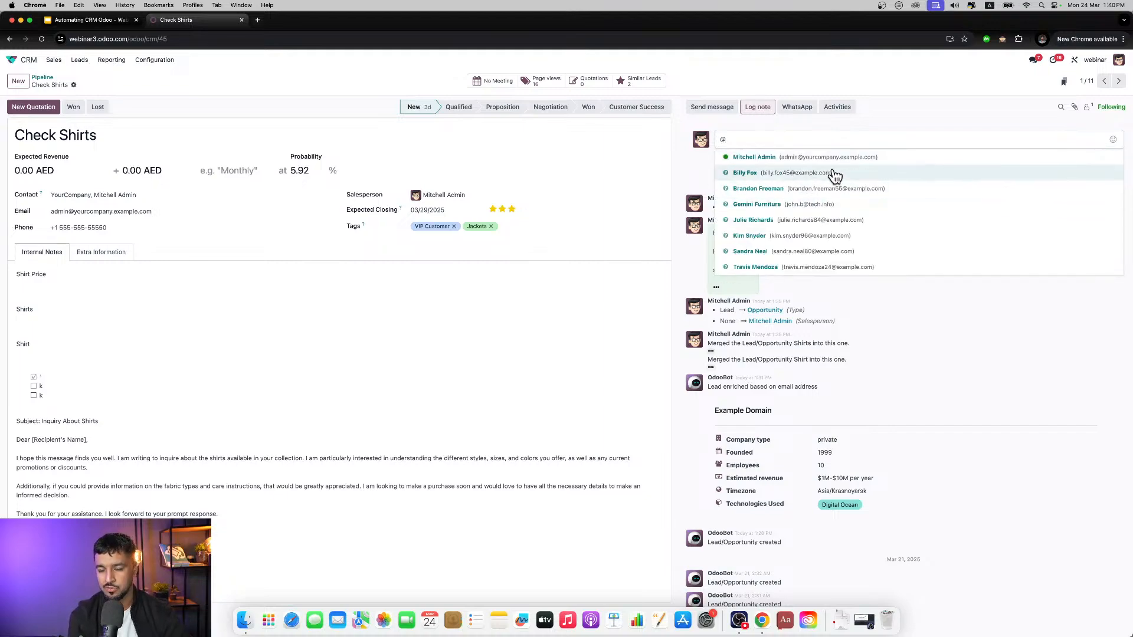
left_click(889, 119)
double_click(773, 135)
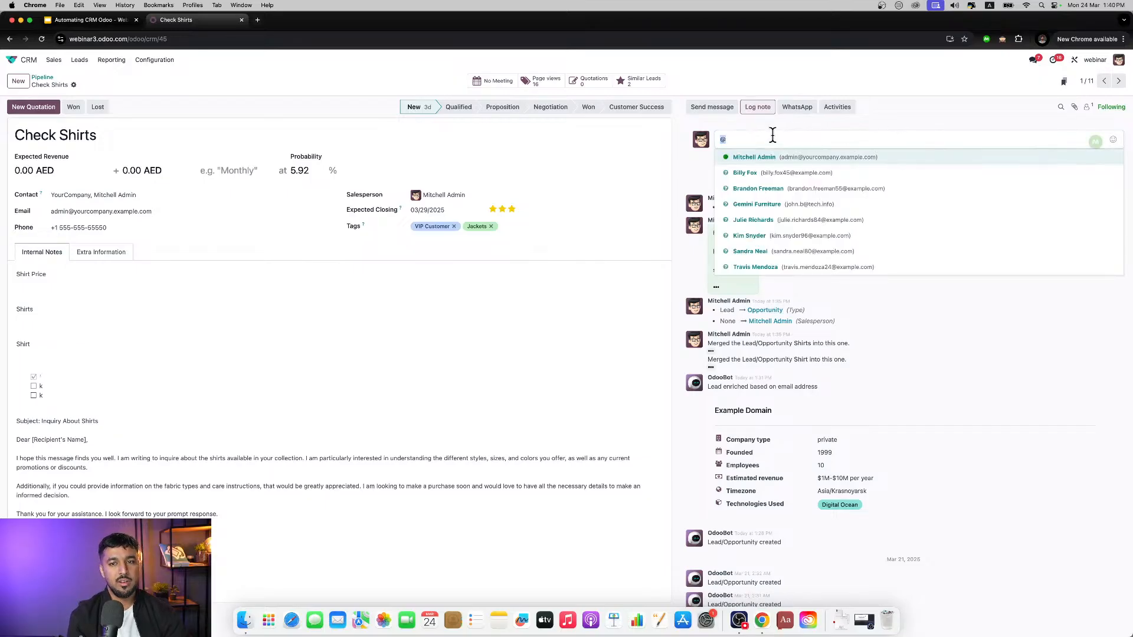
key("BackSpace")
left_click(794, 112)
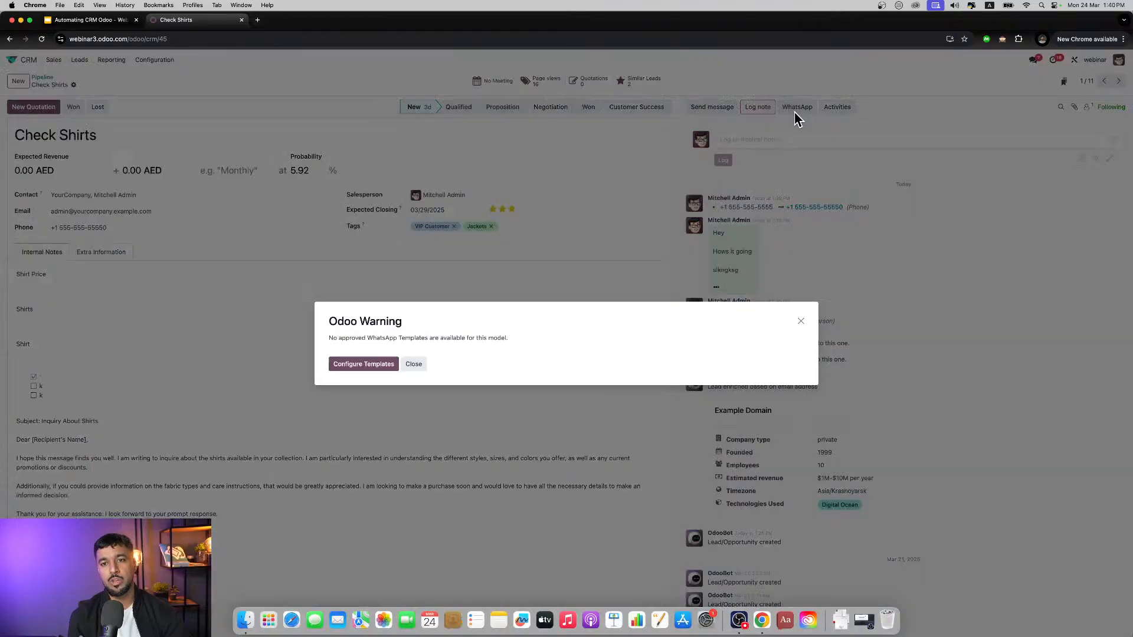
left_click(413, 366)
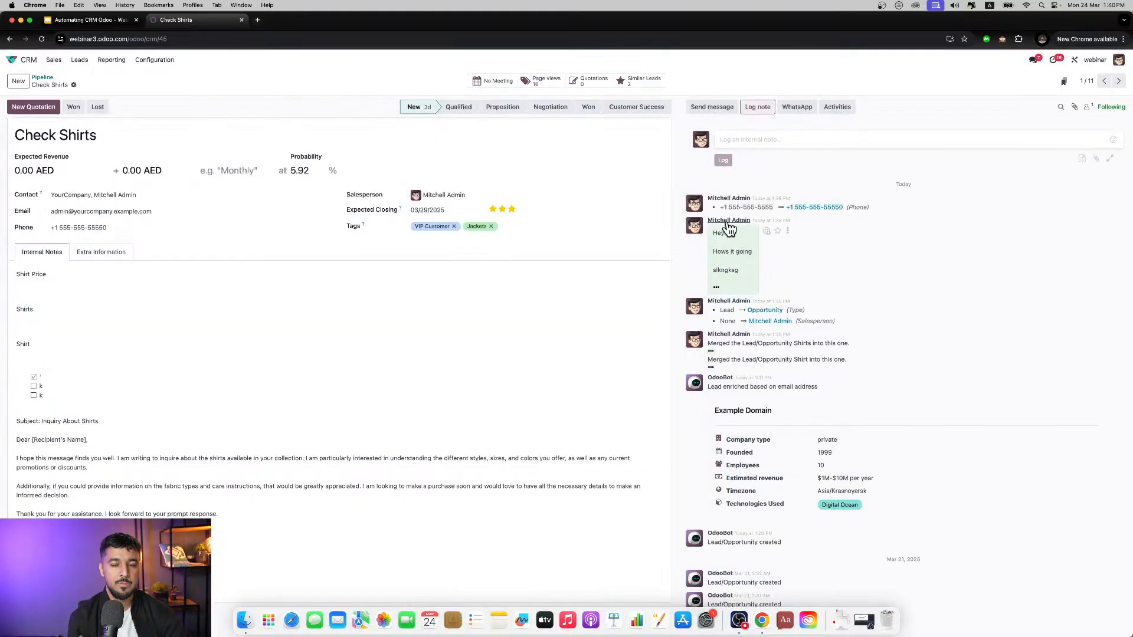
Step: Record a Call activity with the note "No ans" on Check Shirts, scheduling it and marking it as done at once
left_click(838, 108)
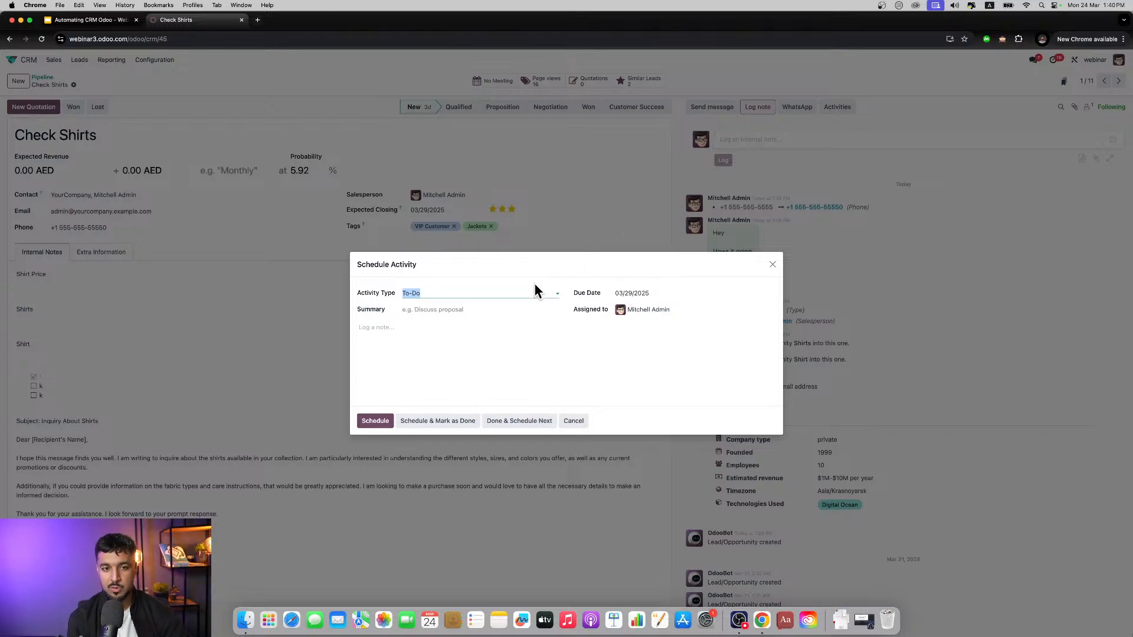
left_click(472, 293)
left_click(422, 323)
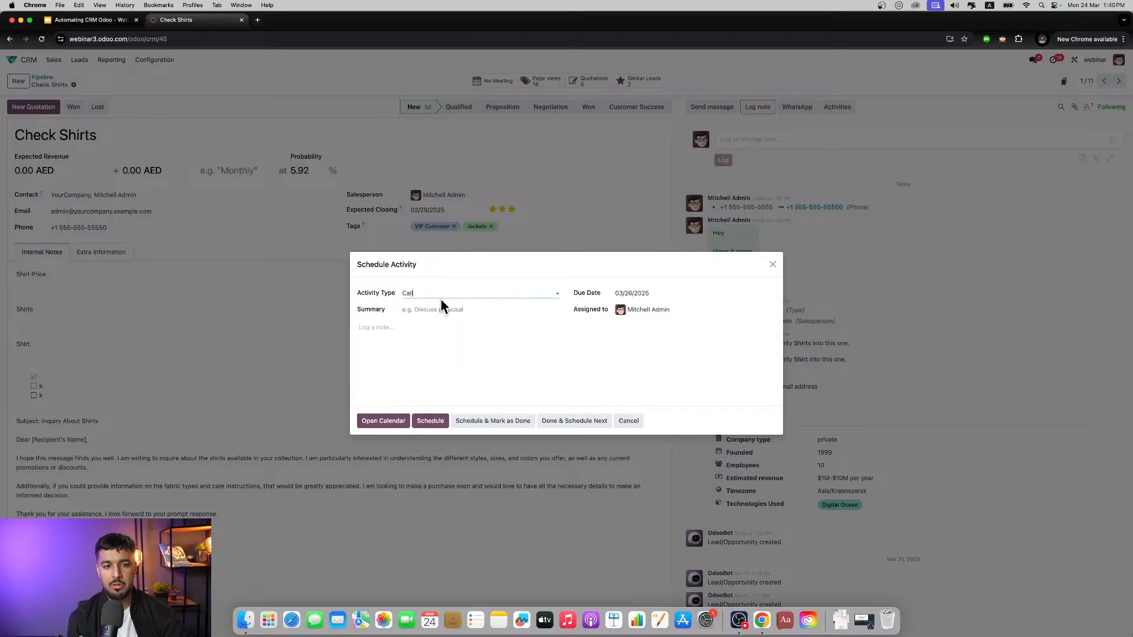
left_click(441, 298)
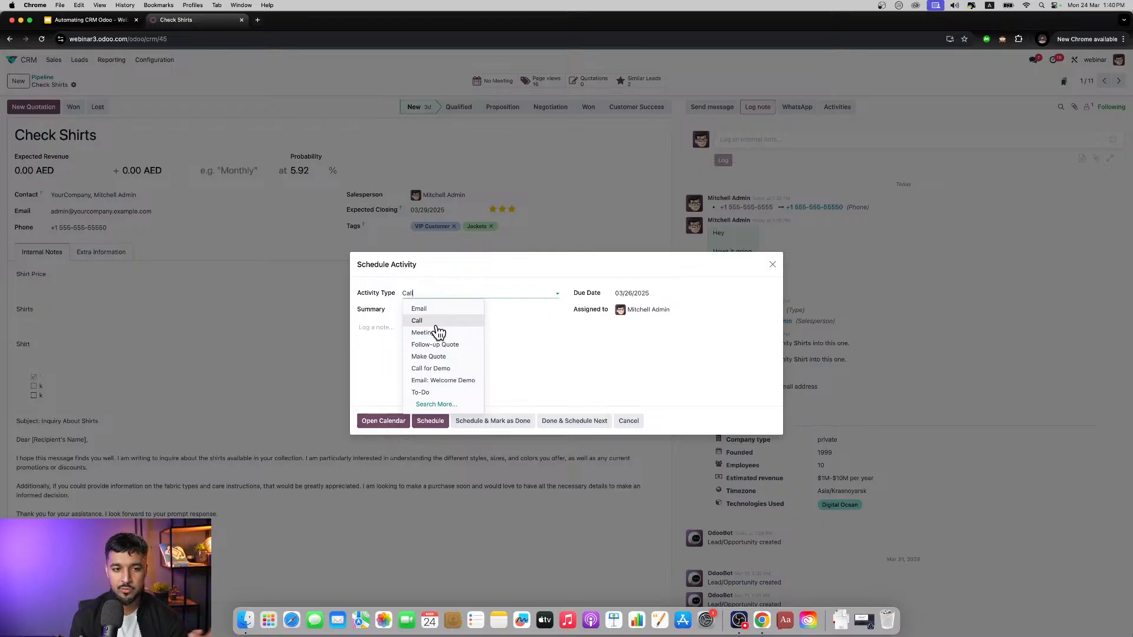
left_click(435, 321)
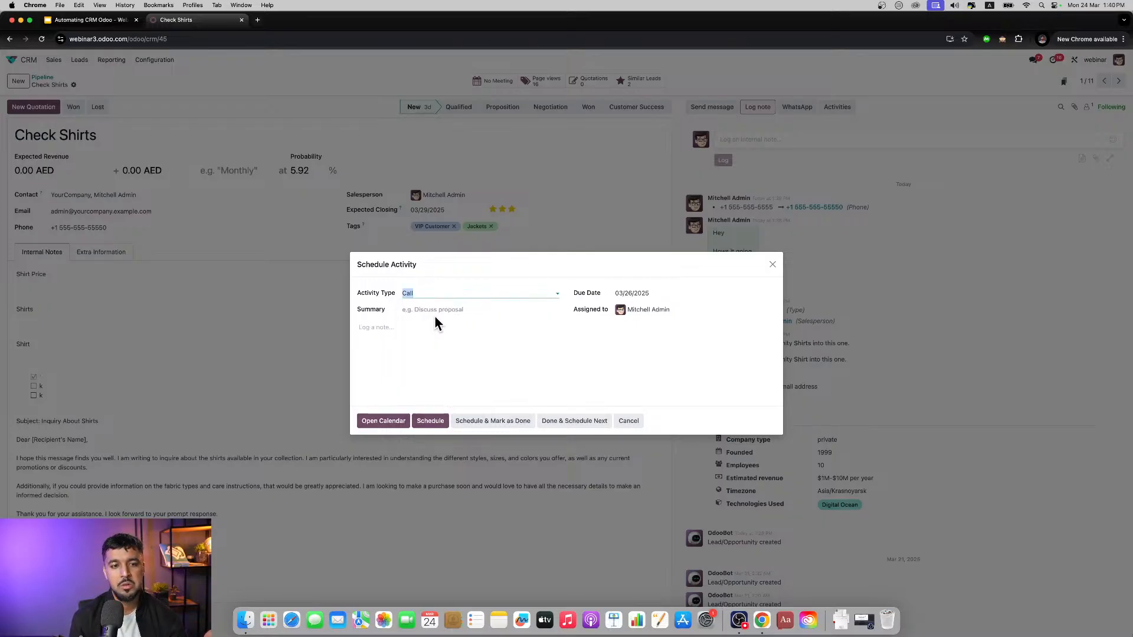
left_click(425, 326)
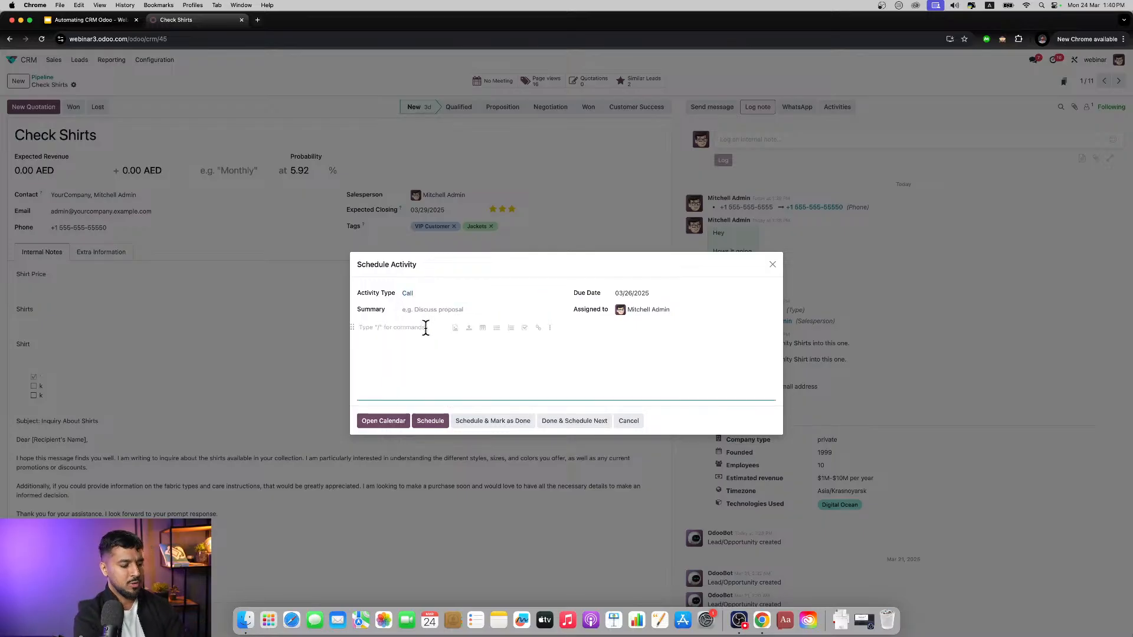
type("No ans")
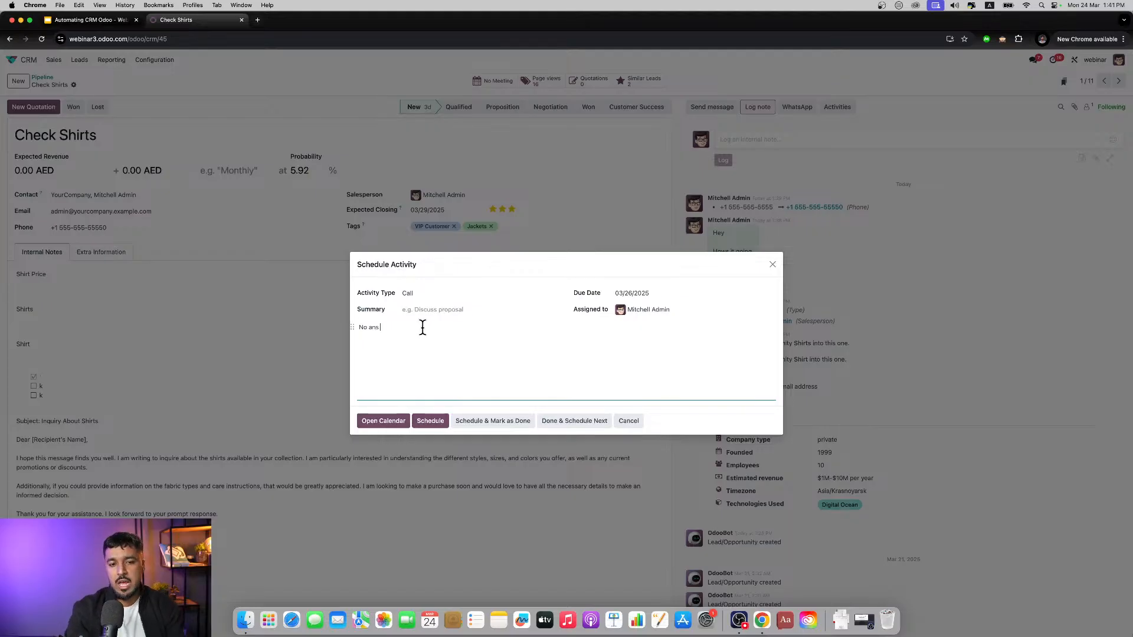
left_click(505, 421)
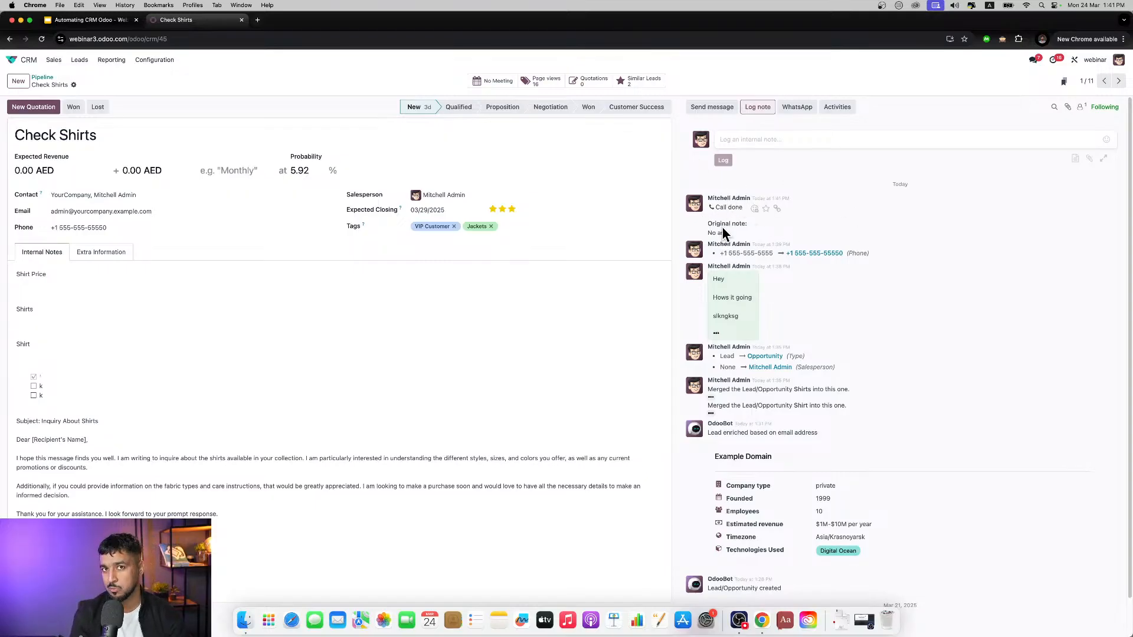
Step: Schedule a Call for Demo activity on Check Shirts with the due date 03/26/2025
left_click(836, 107)
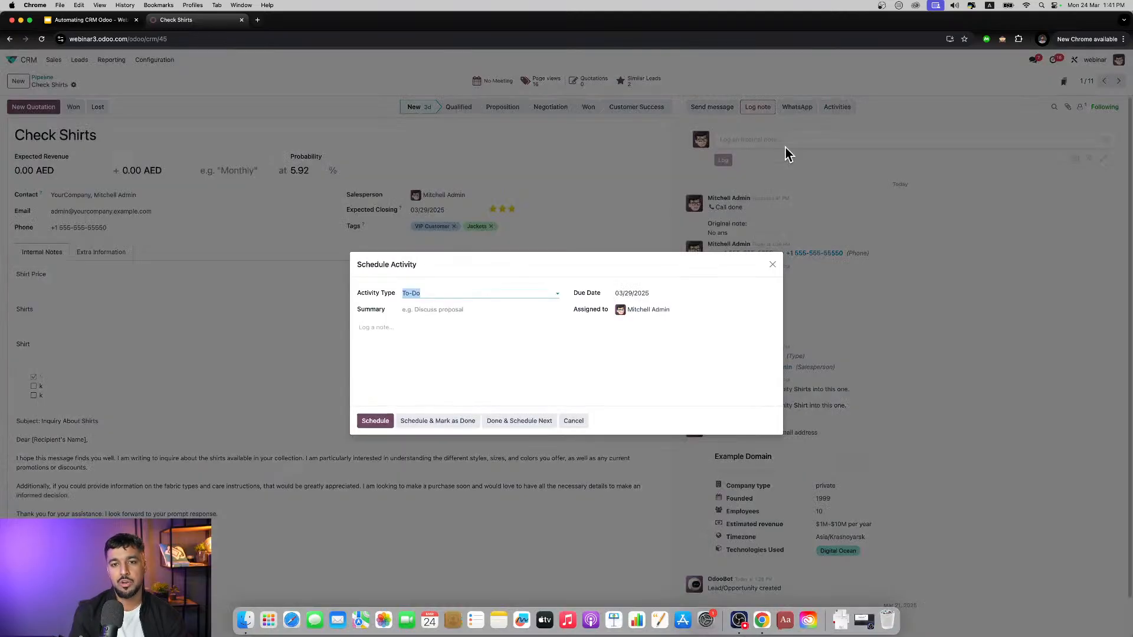
left_click(452, 291)
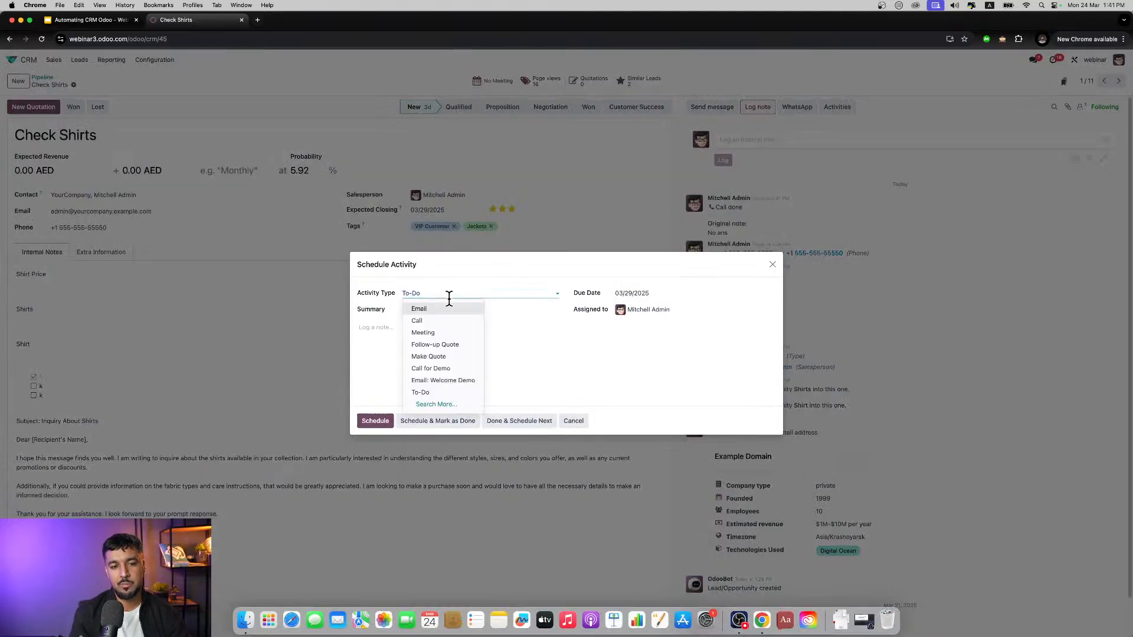
left_click(459, 356)
left_click(494, 292)
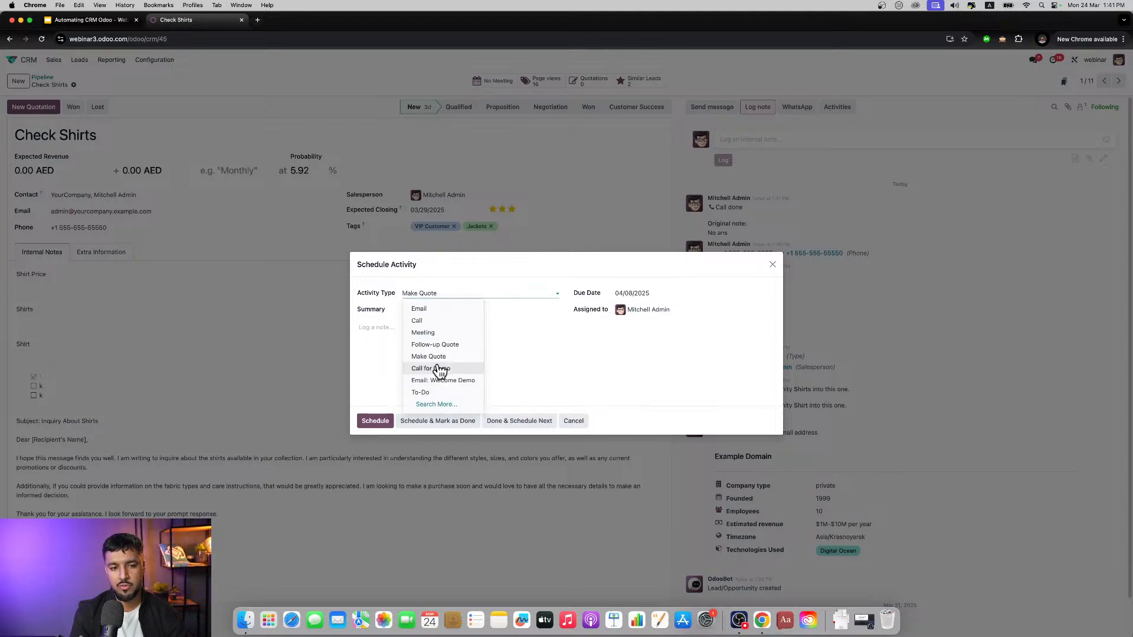
left_click(437, 368)
left_click(651, 295)
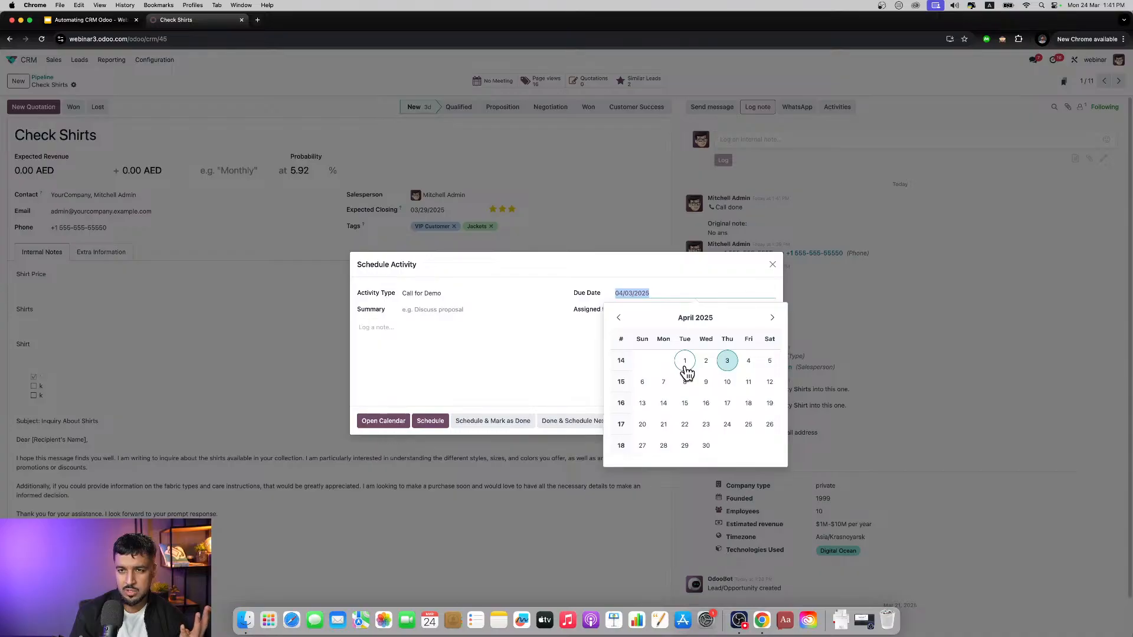
left_click(621, 321)
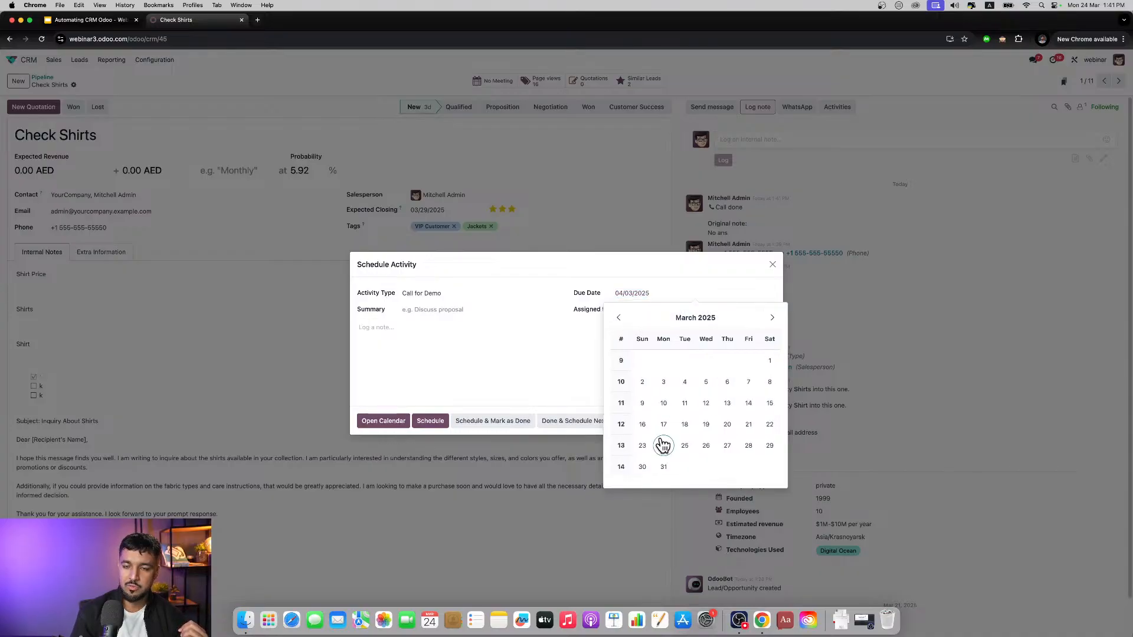
left_click(706, 446)
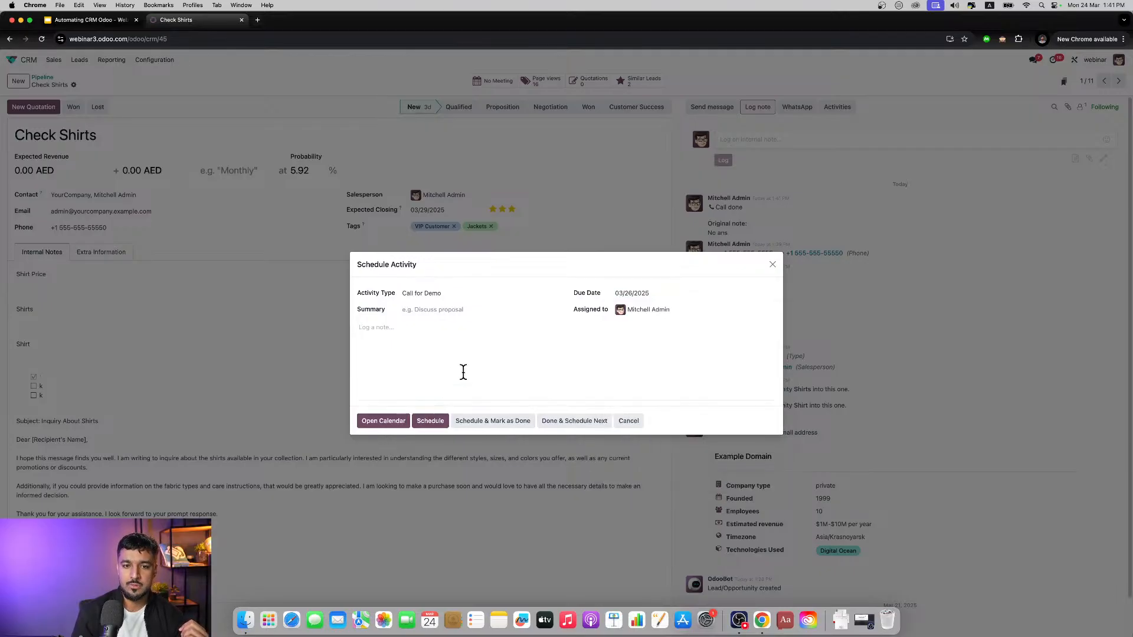
left_click(430, 420)
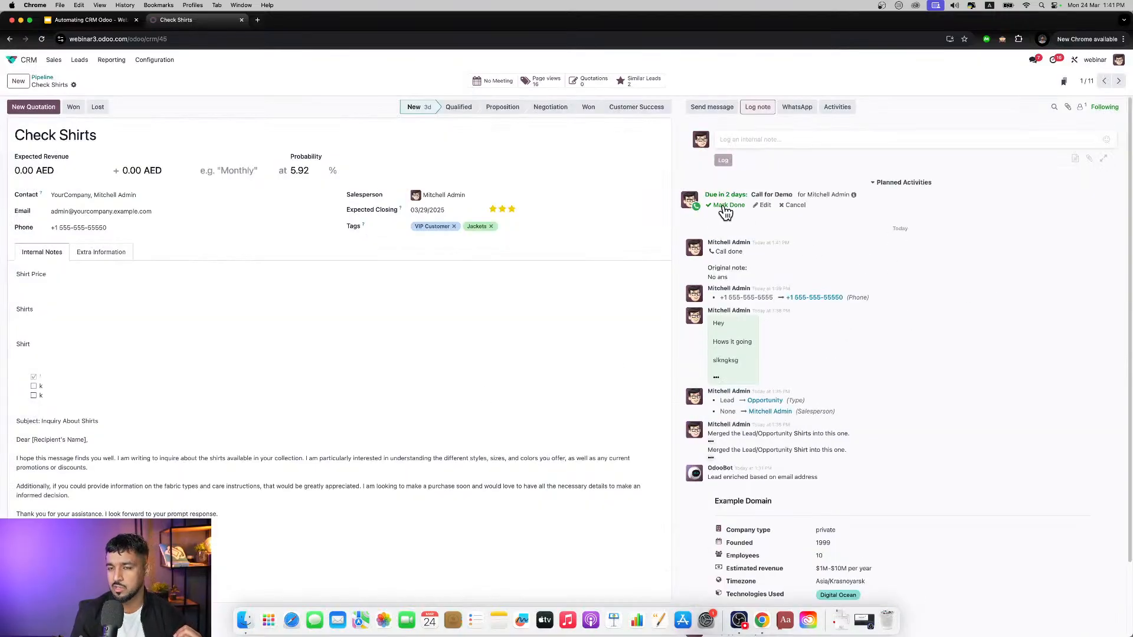
Step: Reschedule the planned Call for Demo activity to 03/24/2025 and save it
left_click(761, 207)
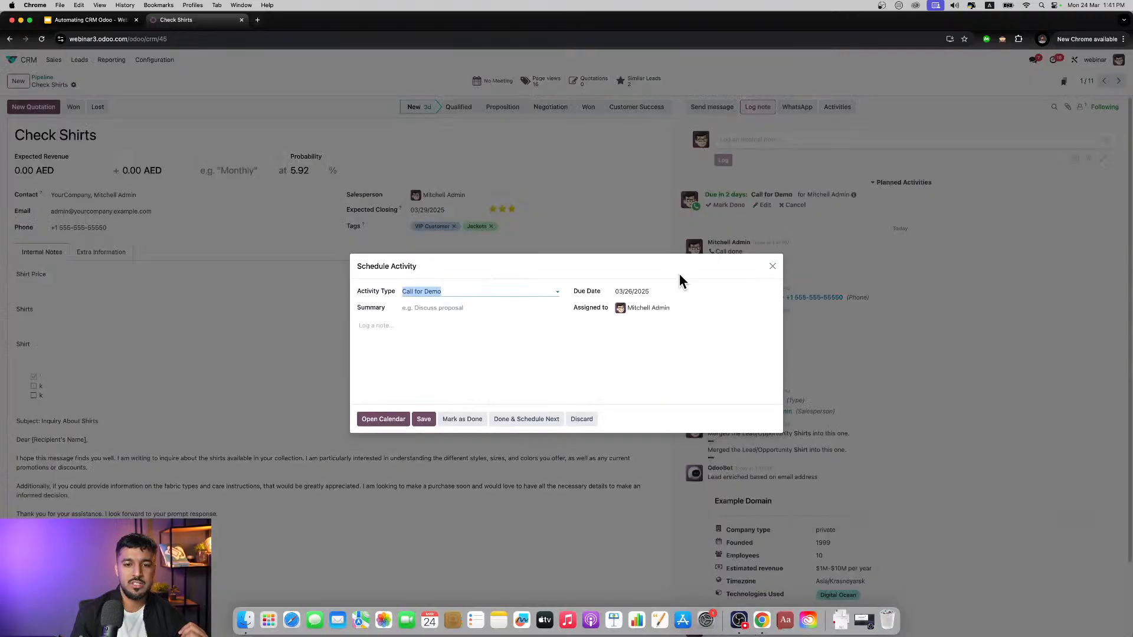
left_click(665, 293)
left_click(663, 443)
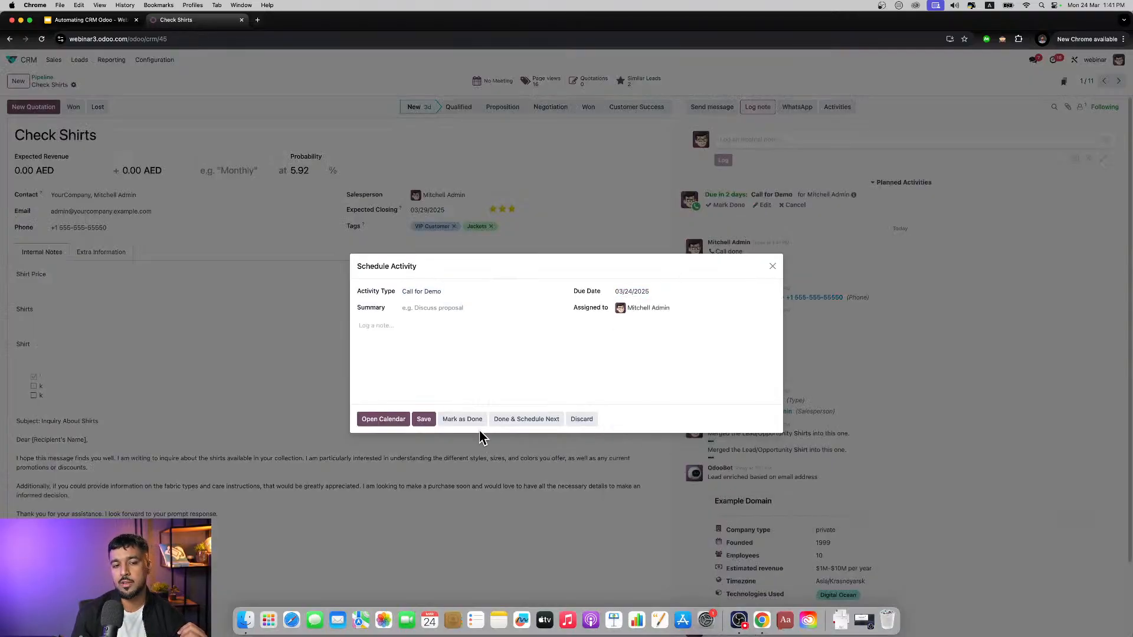
left_click(425, 420)
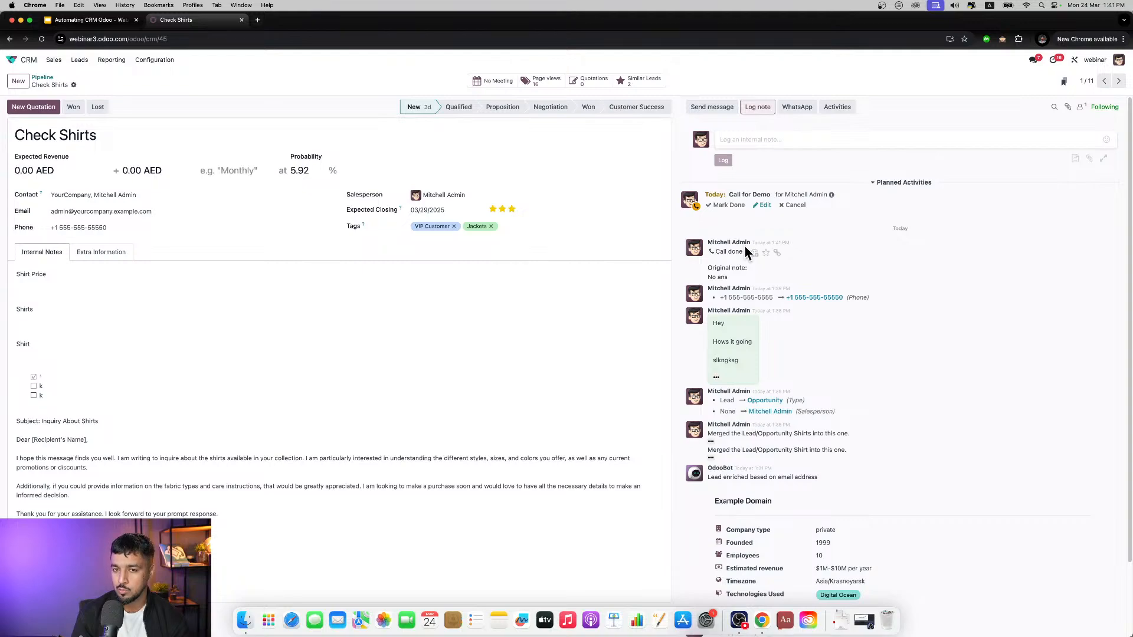
Step: Set the Call for Demo activity's due date to 03/21/2025 and save it
left_click(760, 206)
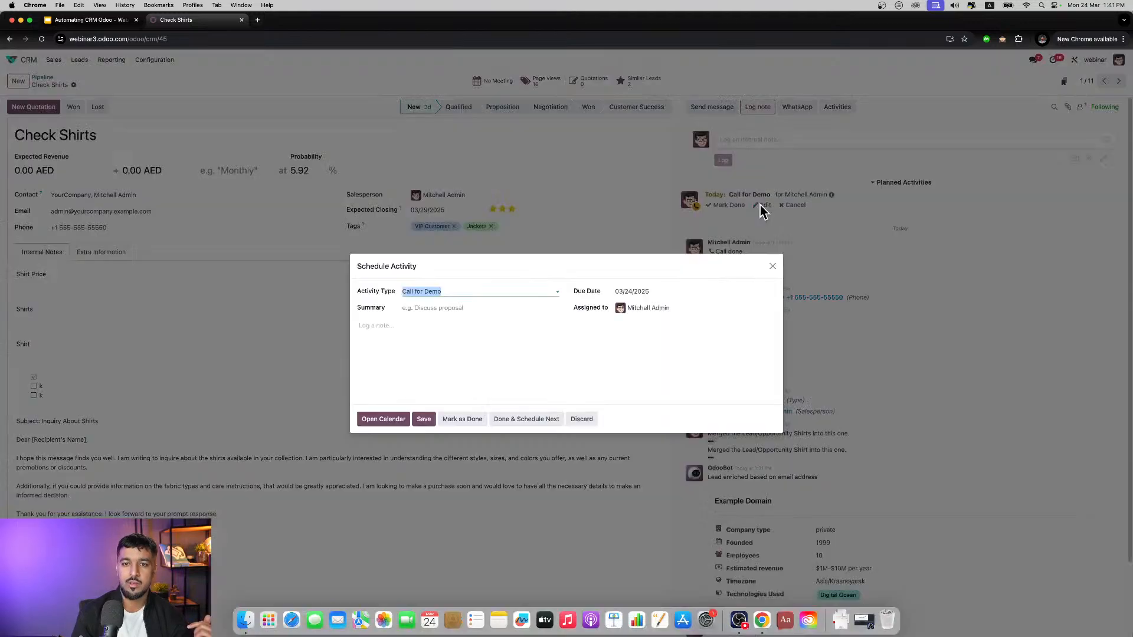
left_click(685, 294)
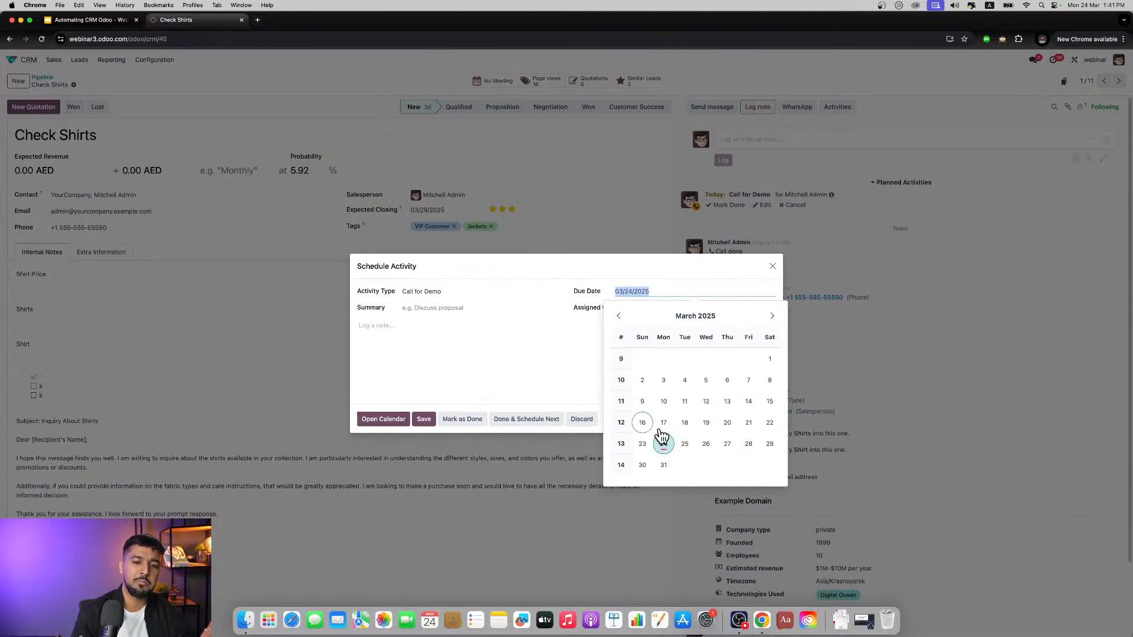
left_click(746, 422)
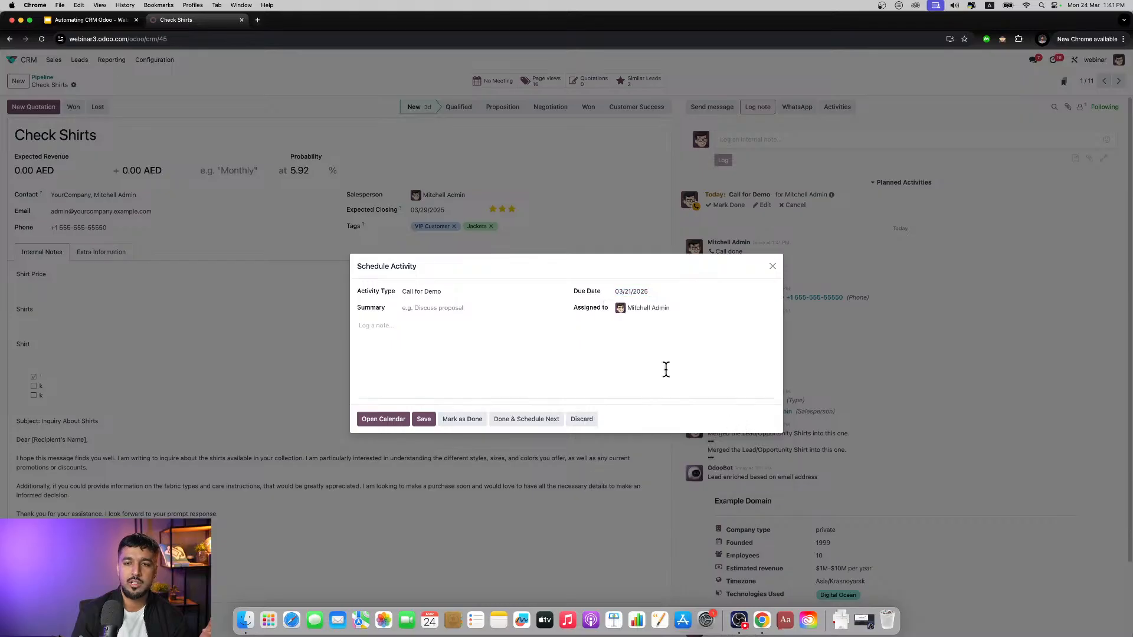
left_click(429, 421)
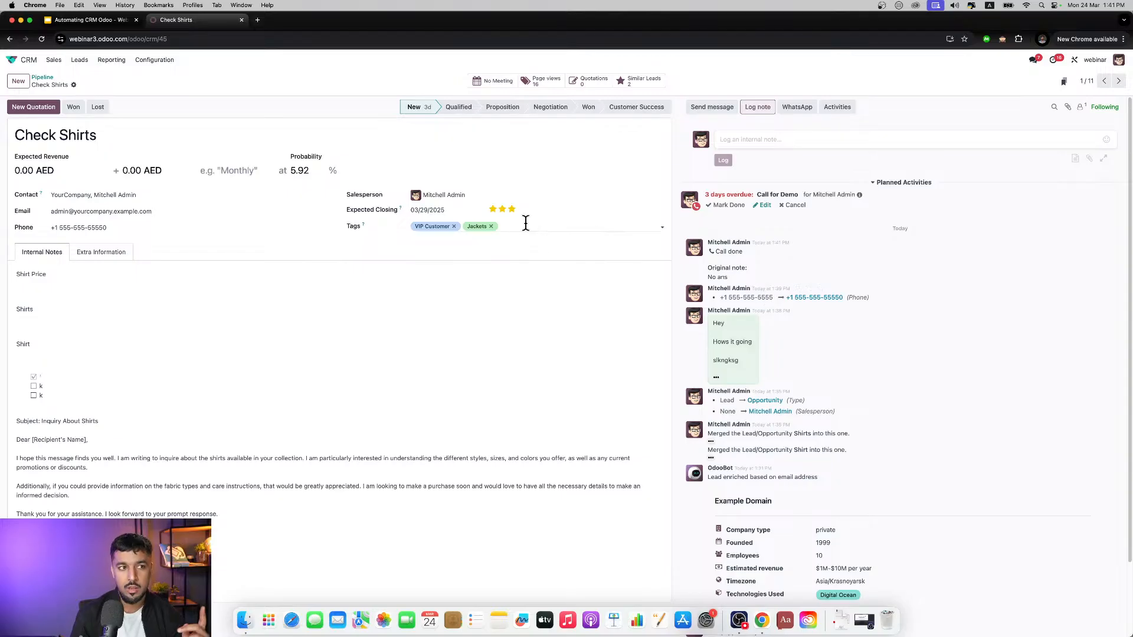
Step: Check the activity indicators in the pipeline and the overview of late, current and future activities, and reopen Check Shirts
left_click(43, 78)
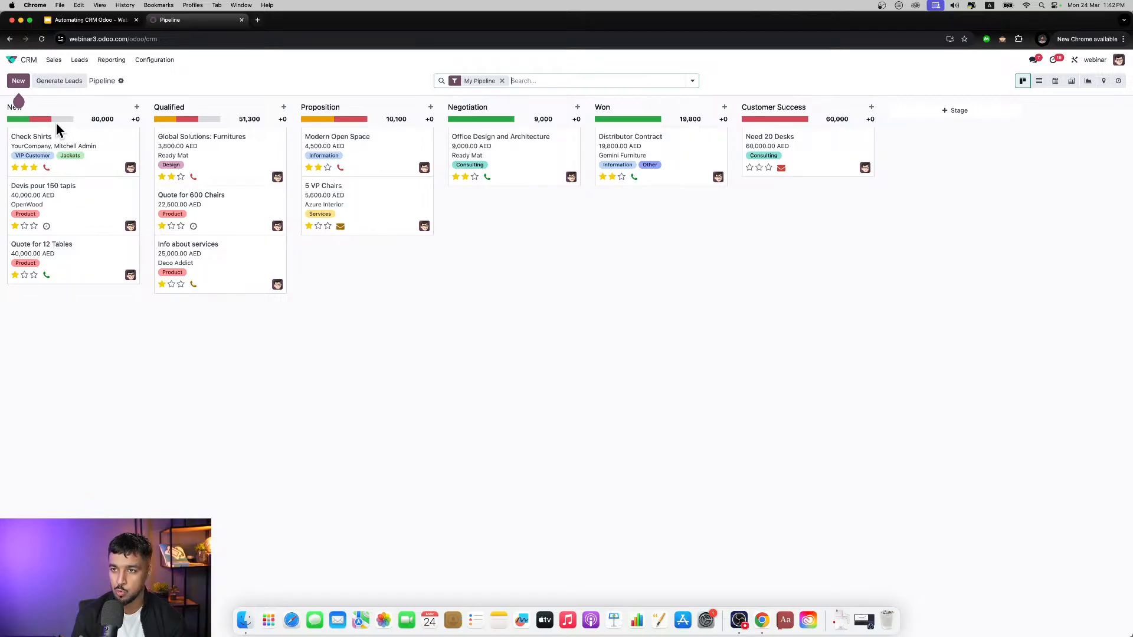
mouse_move(172, 120)
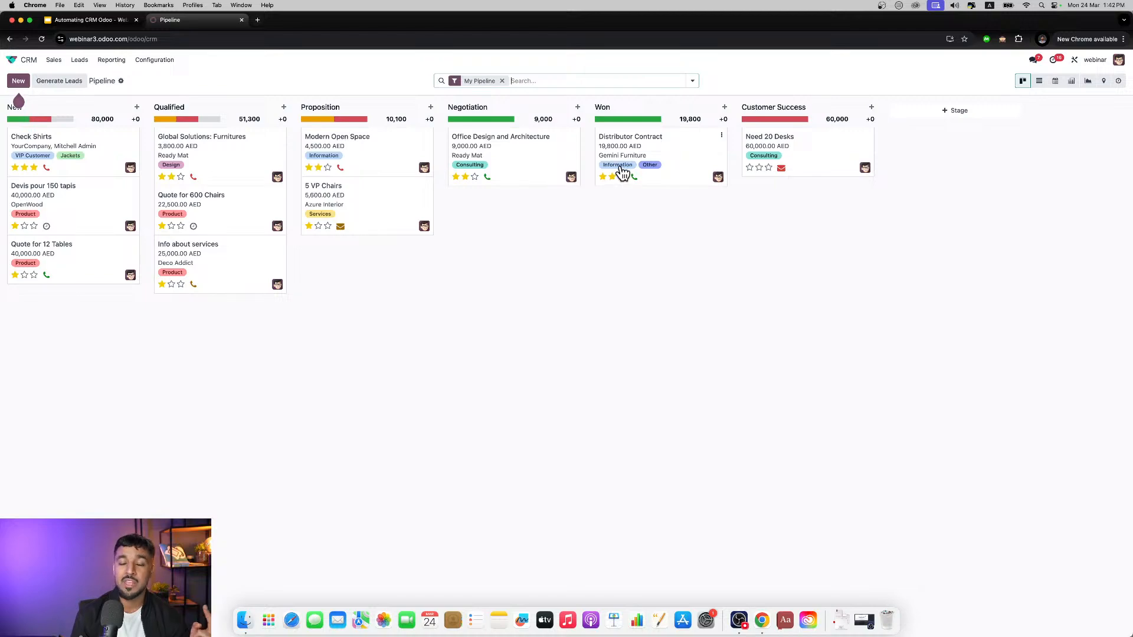
left_click(1062, 63)
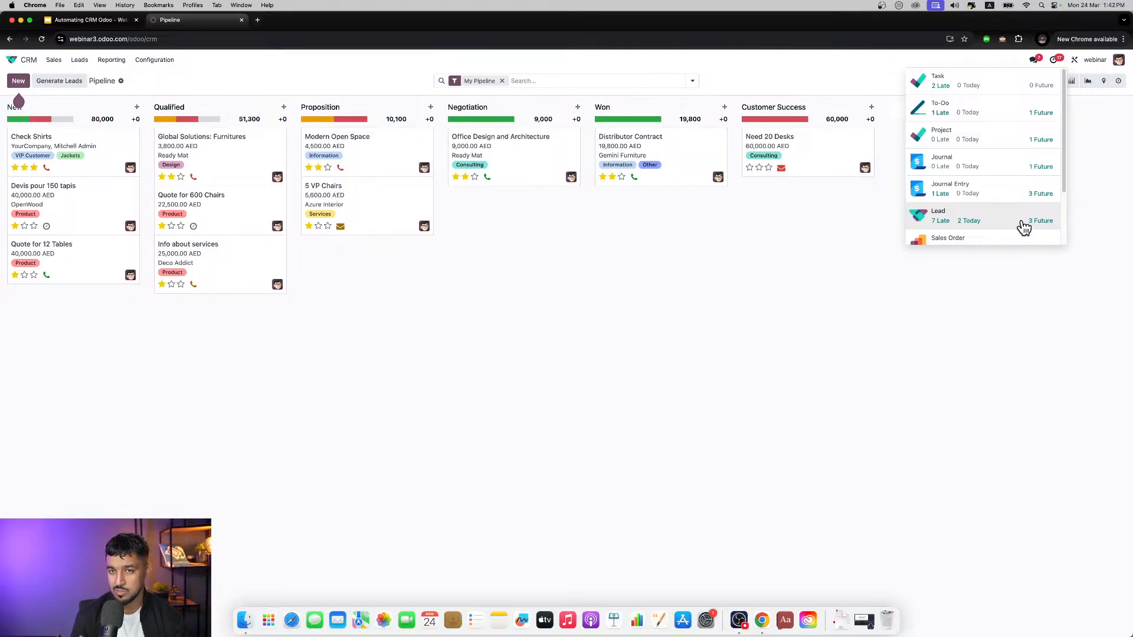
left_click(866, 221)
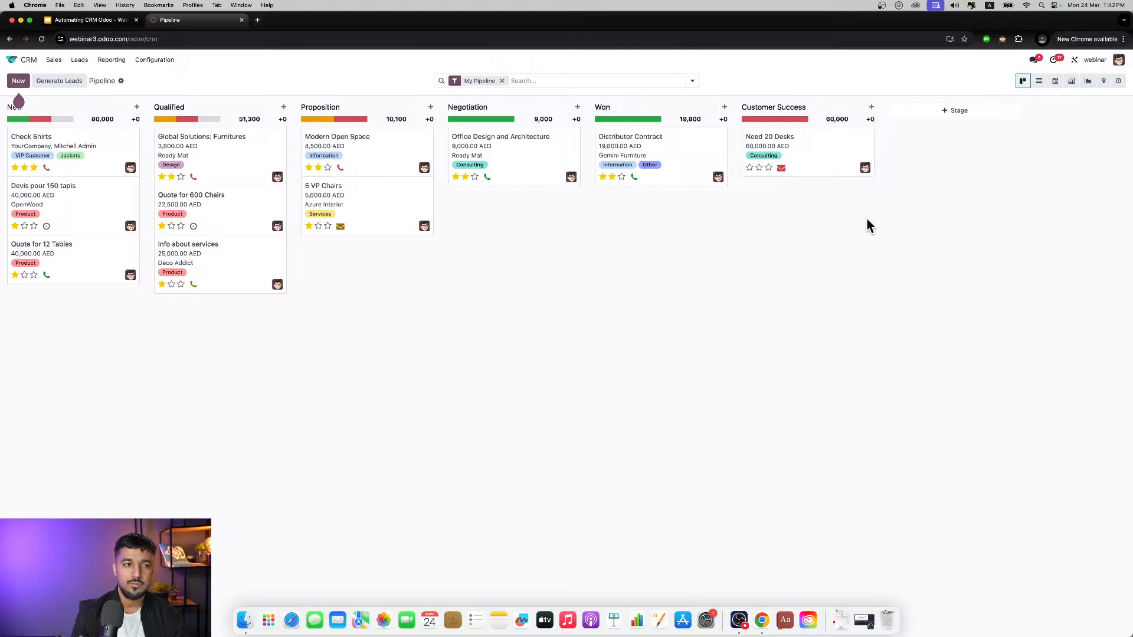
left_click(94, 144)
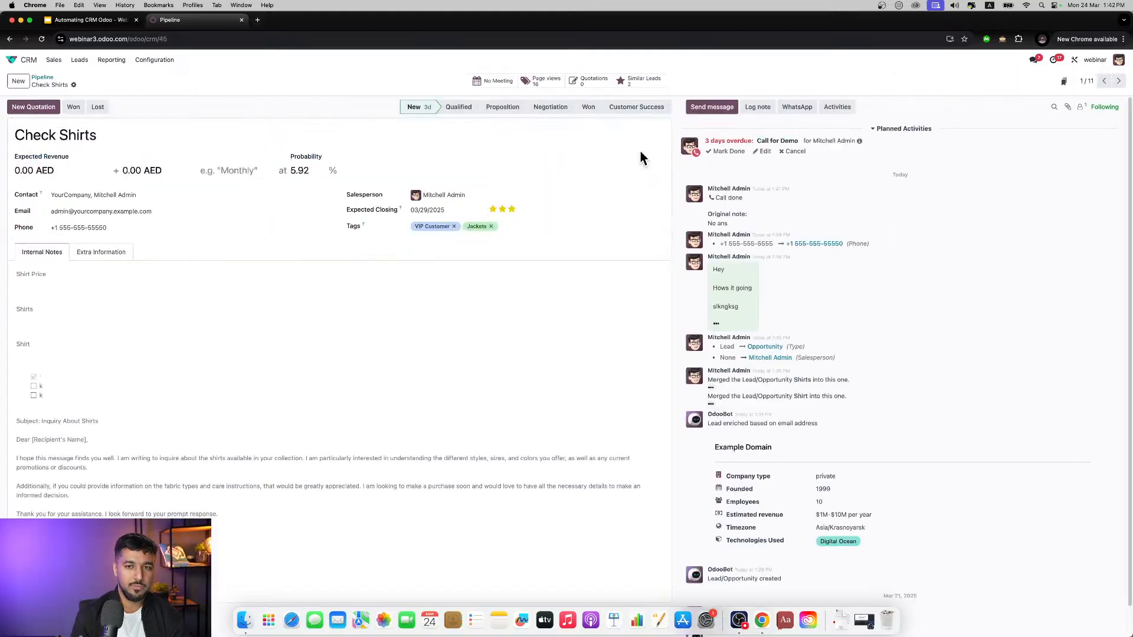
Step: Advance the Check Shirts opportunity through the Qualified and Proposition stages to Negotiation
scroll(876, 260, "down", 1)
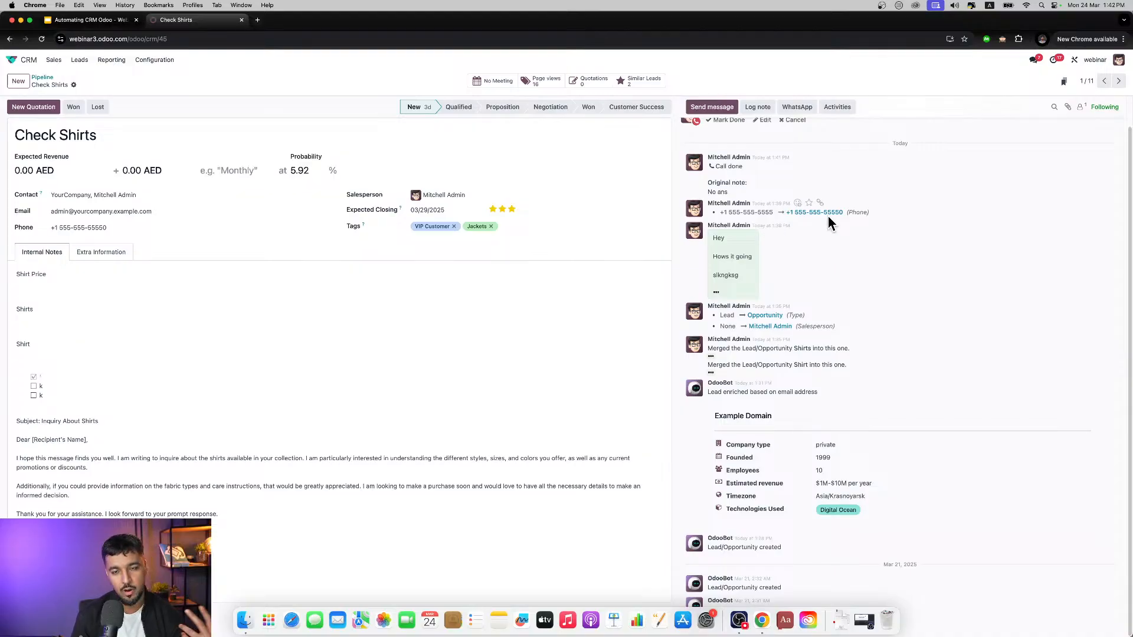
scroll(828, 217, "up", 1)
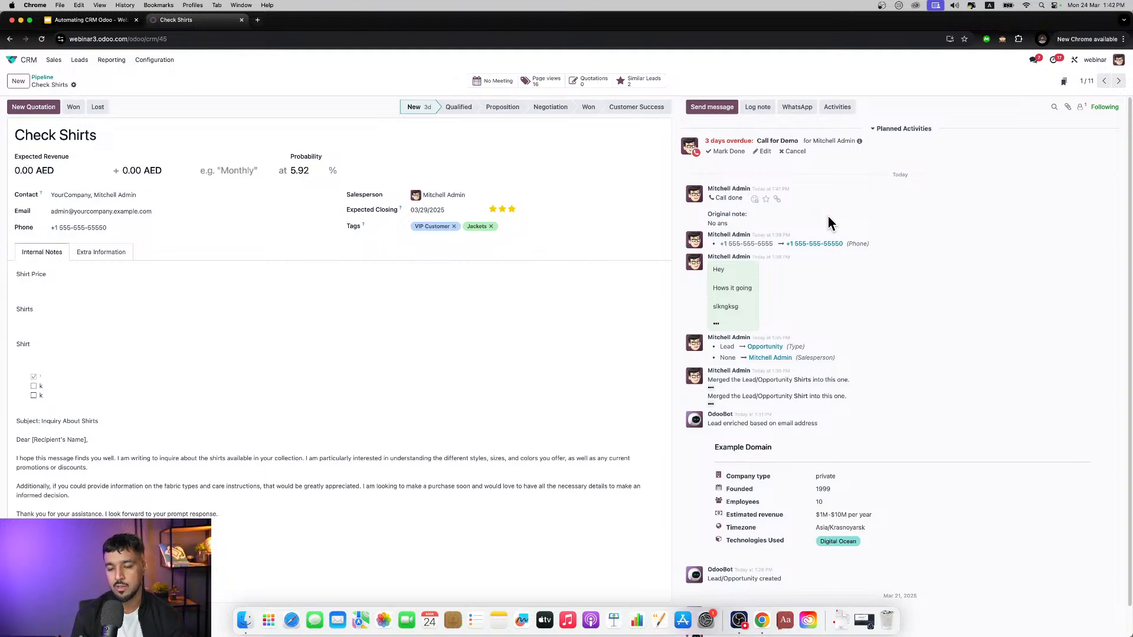
left_click(458, 109)
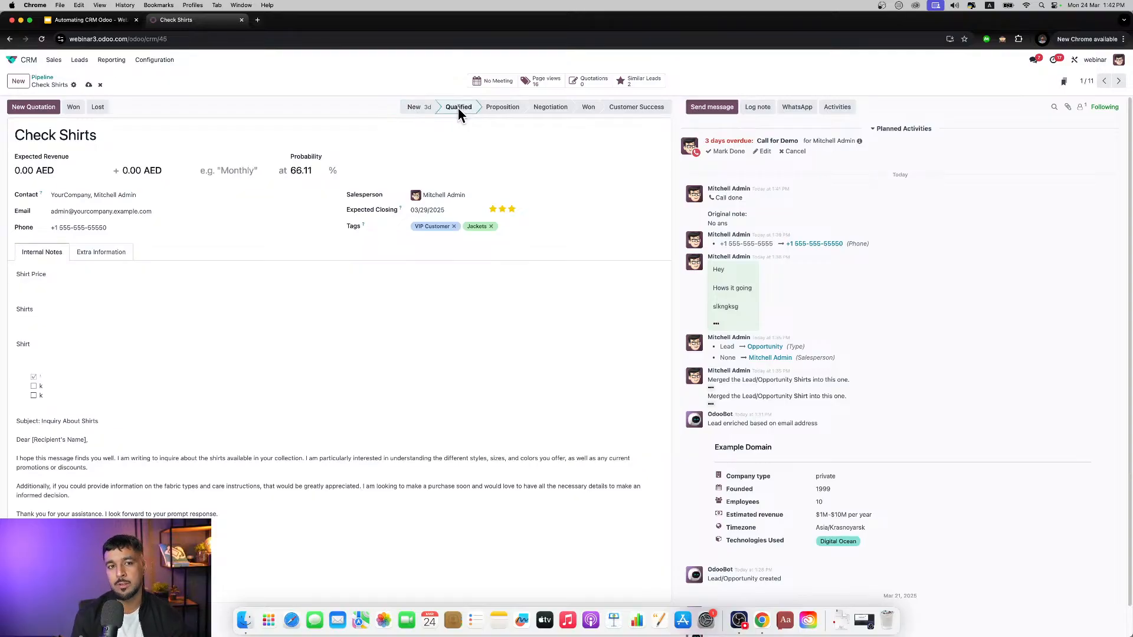
left_click(495, 109)
left_click(547, 109)
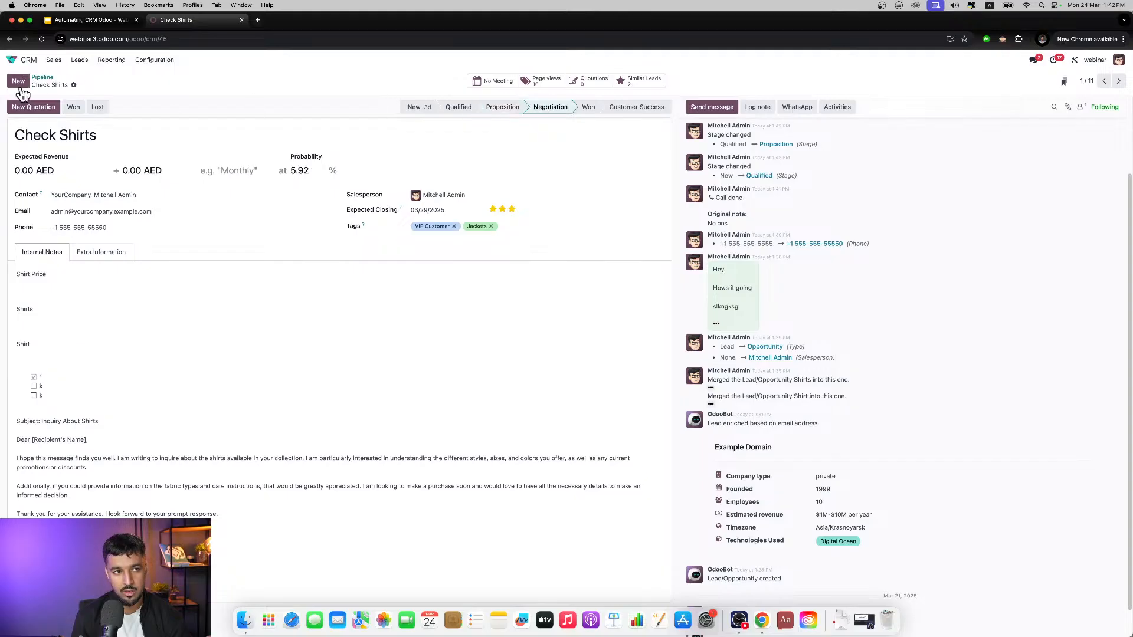
Step: Move Check Shirts back to the Qualified stage on the pipeline board and reopen it to review its logged stage changes
left_click(47, 78)
left_click_drag(478, 144, 246, 154)
left_click(246, 154)
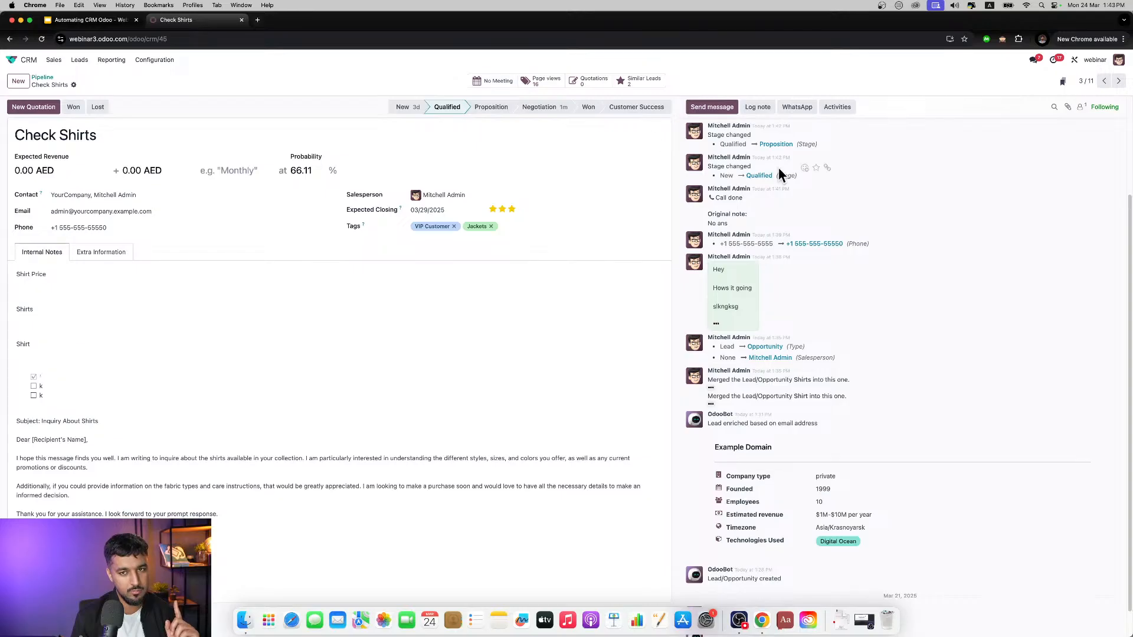
scroll(868, 200, "up", 1)
scroll(867, 200, "up", 4)
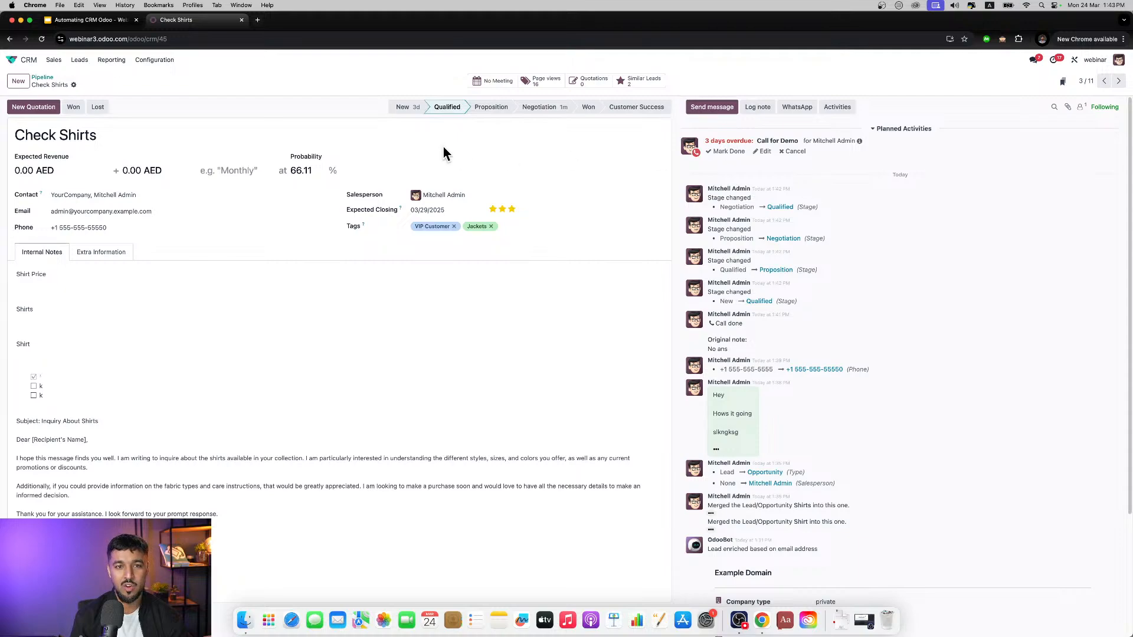
Step: Draft a meeting for Check Shirts on 03/24/2025 from 08:45 to 10:30, discard it and return to the home screen
left_click(496, 82)
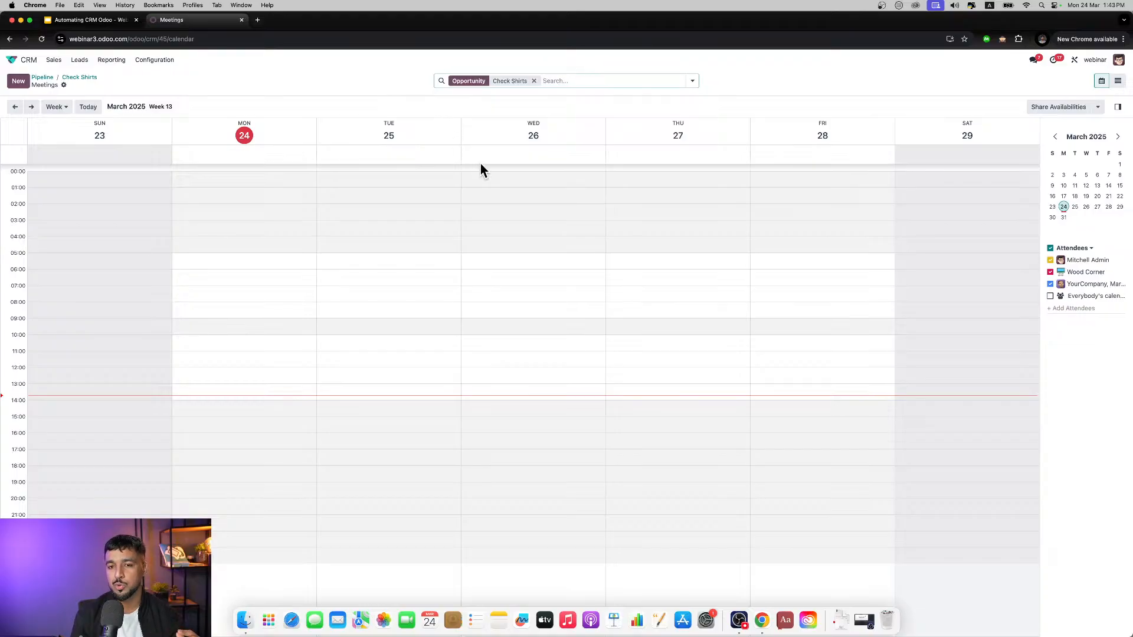
left_click_drag(233, 317, 236, 341)
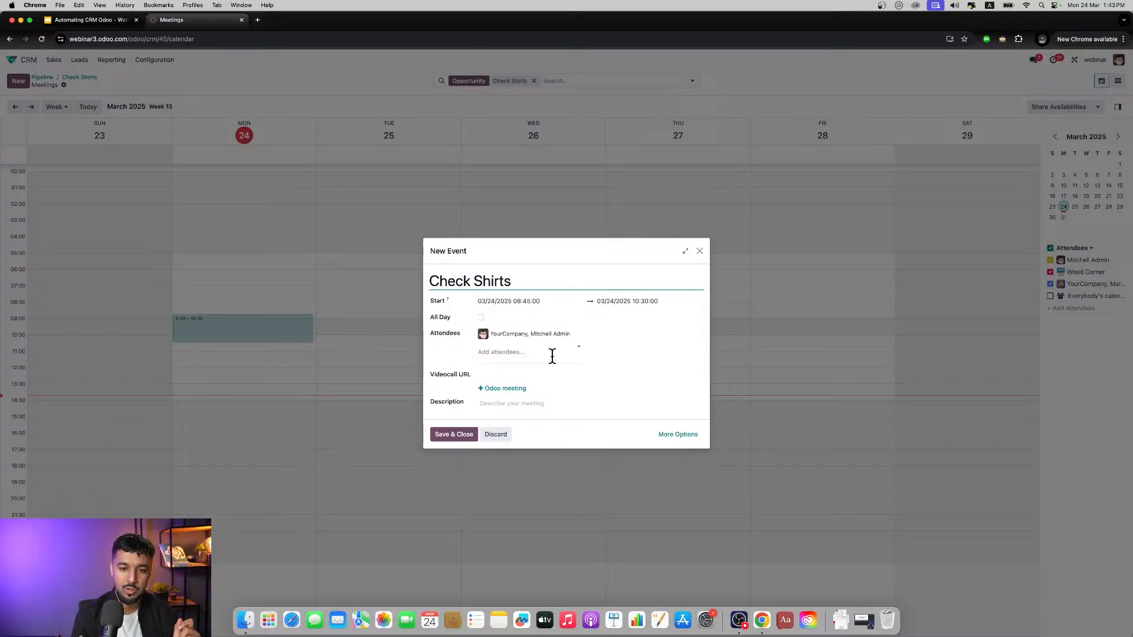
left_click(699, 252)
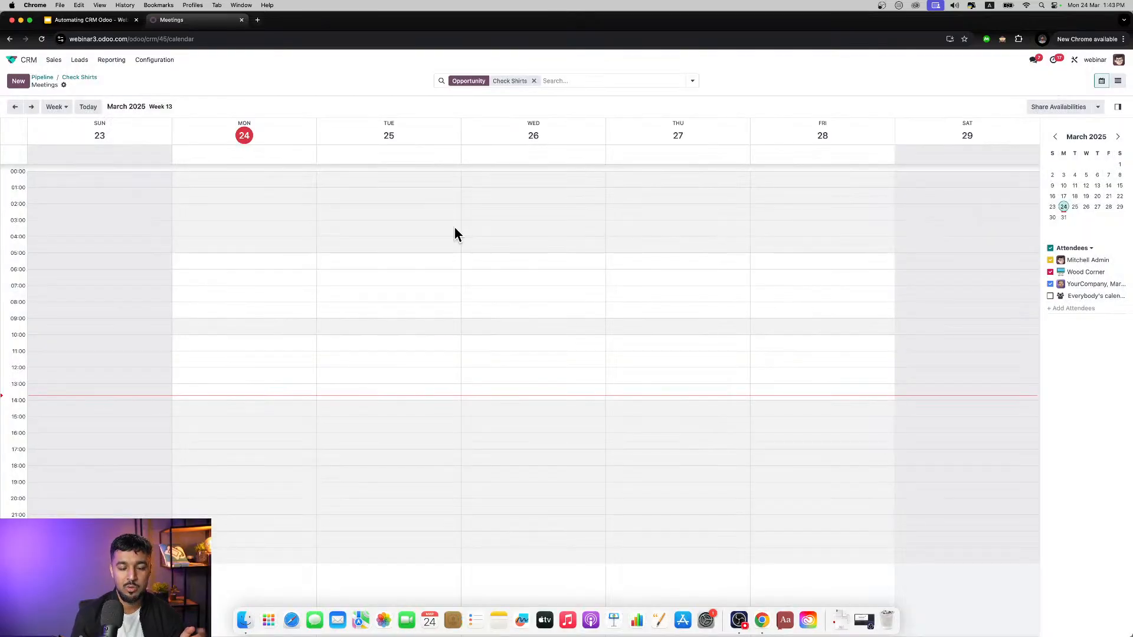
left_click(13, 60)
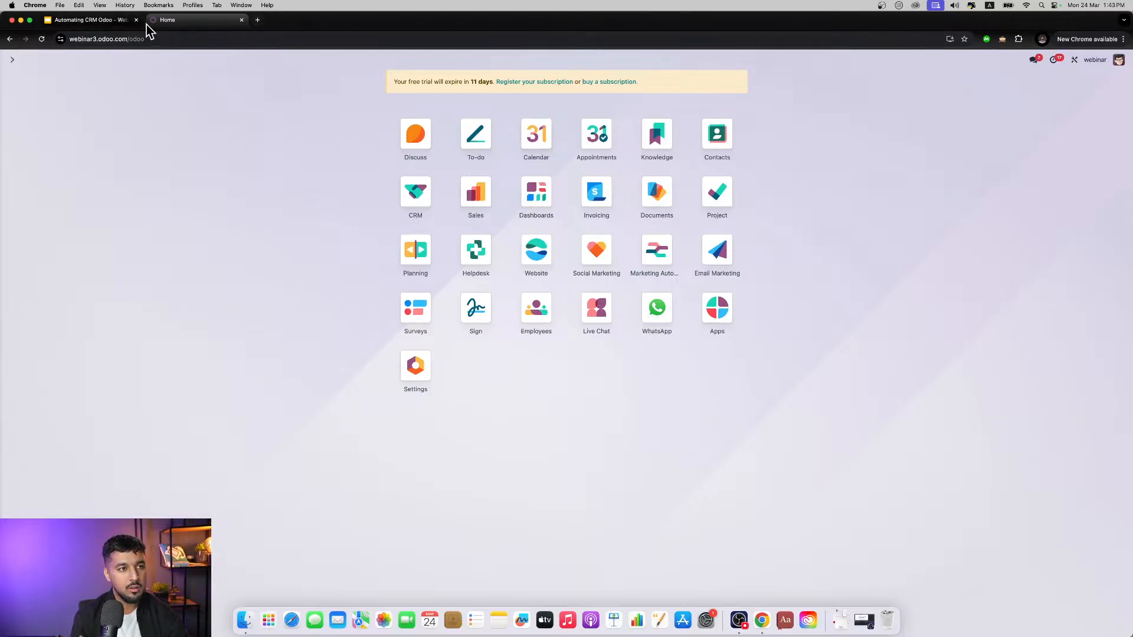
left_click_drag(183, 30, 207, 28)
left_click_drag(223, 26, 199, 26)
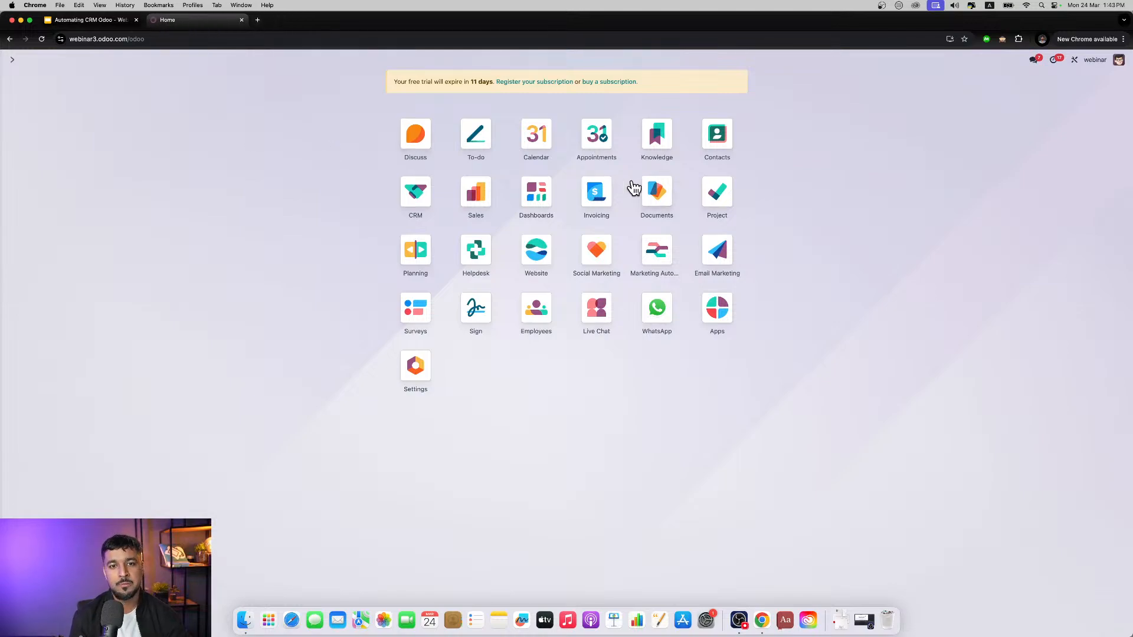
Step: Reopen Check Shirts from the CRM pipeline, schedule a Meeting activity on it and open the meetings calendar
left_click(423, 196)
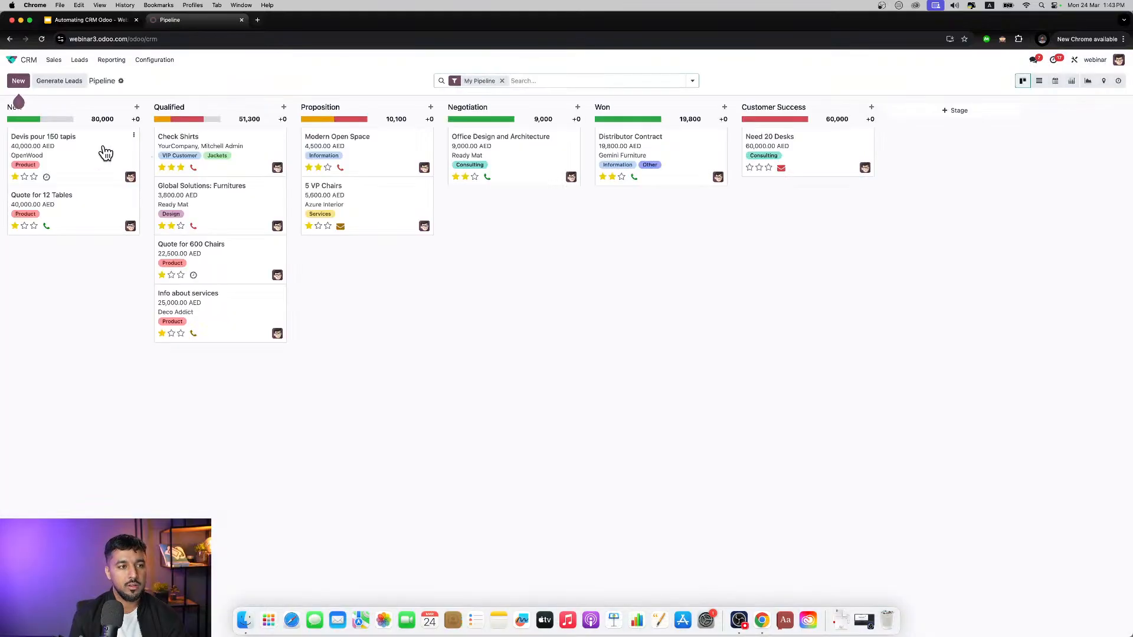
left_click(247, 157)
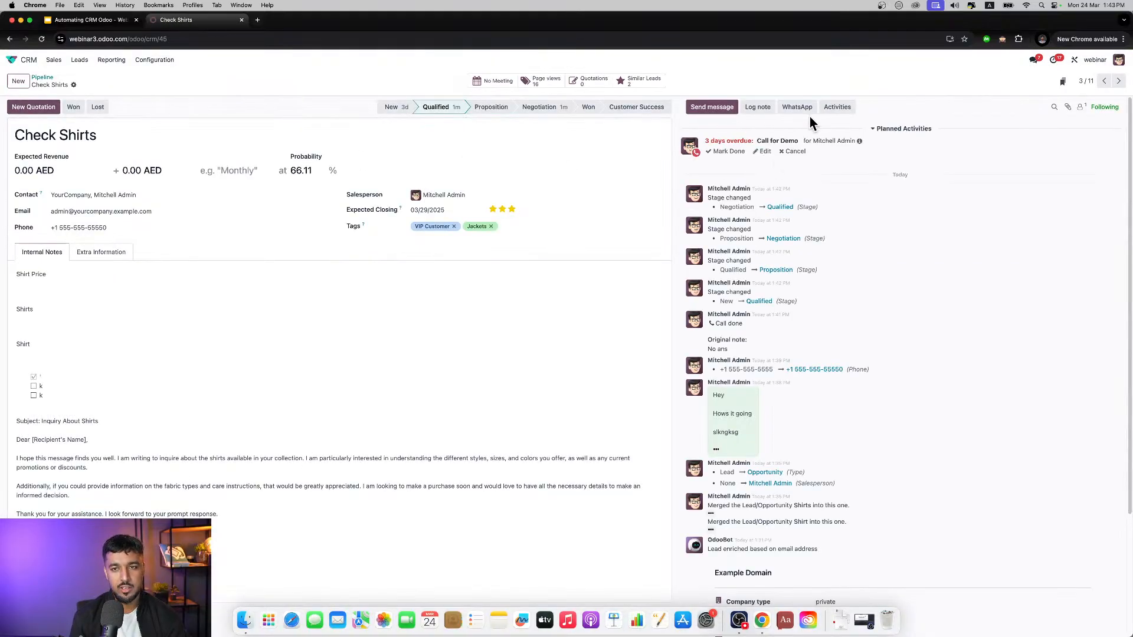
left_click(833, 108)
left_click(442, 290)
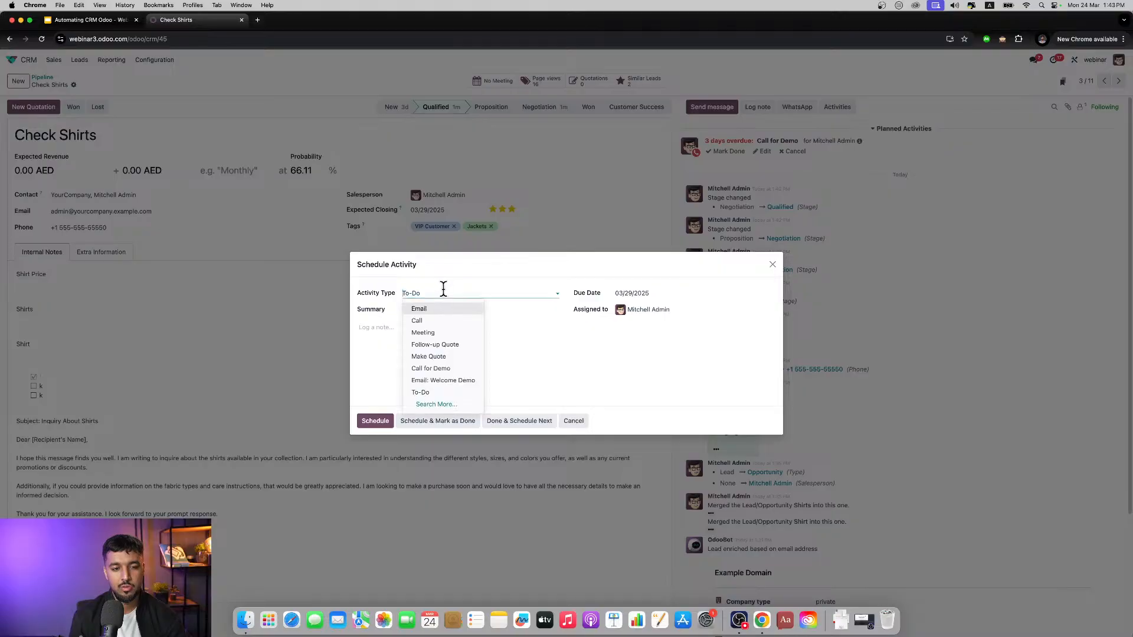
left_click(423, 332)
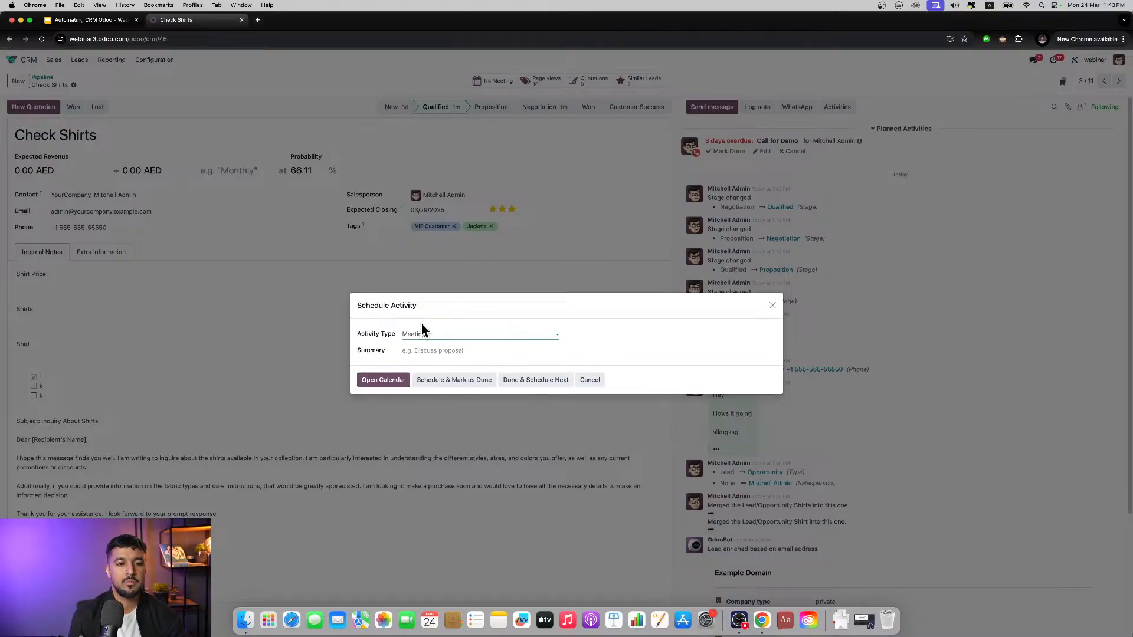
left_click(378, 380)
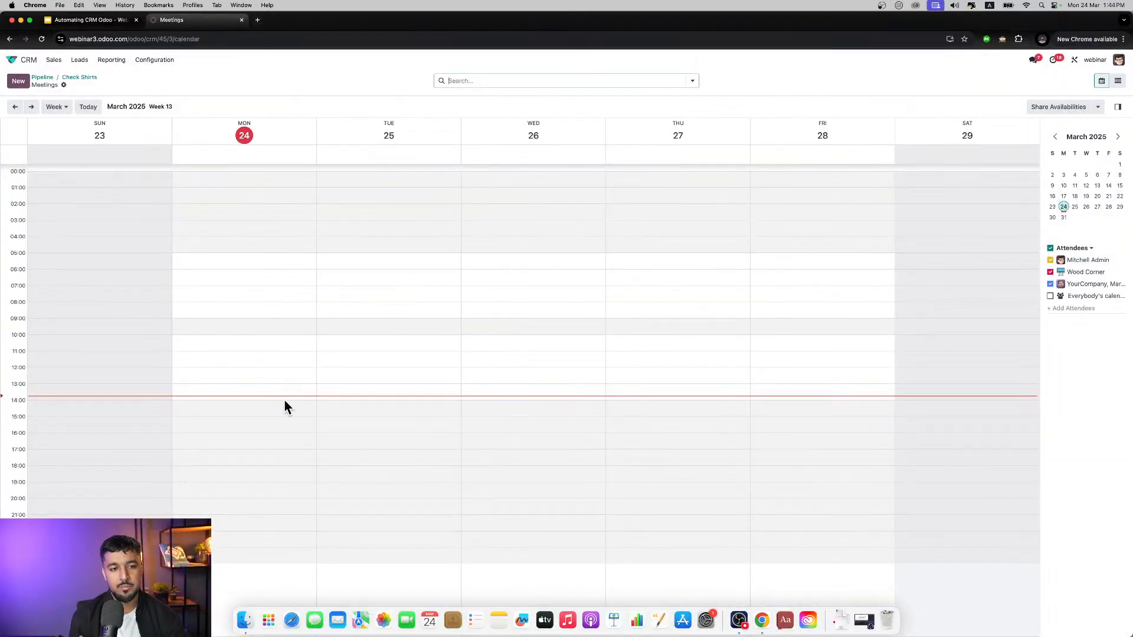
Step: Draft a calendar event from 03/24/2025 13:45 to 03/25/2025 16:15, view its full options and return to Check Shirts
left_click_drag(285, 397, 606, 416)
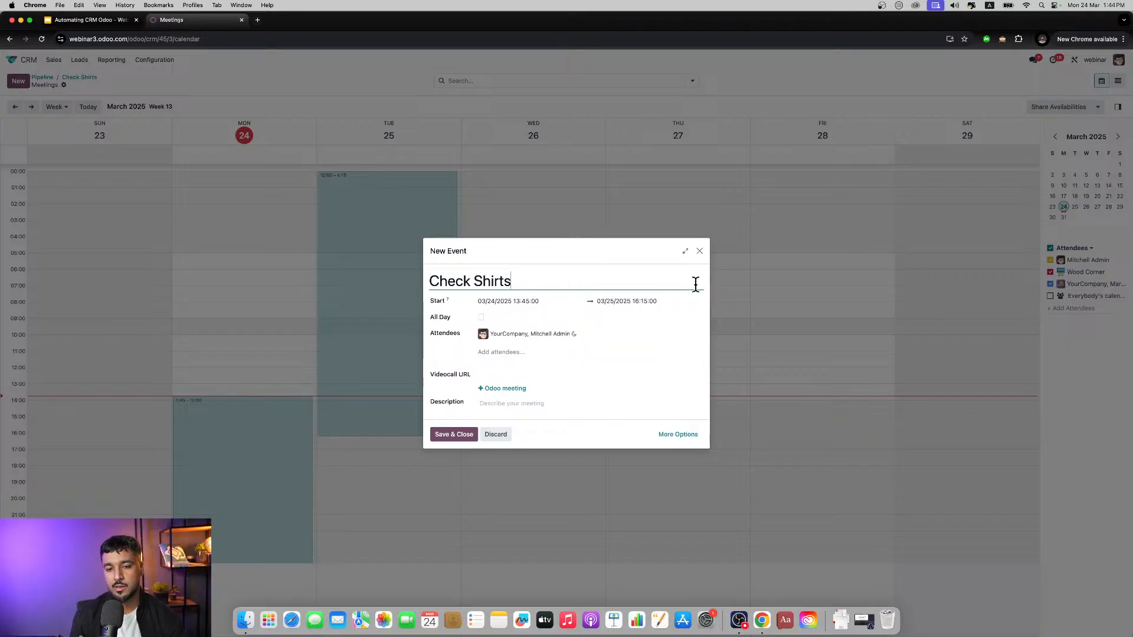
left_click(685, 438)
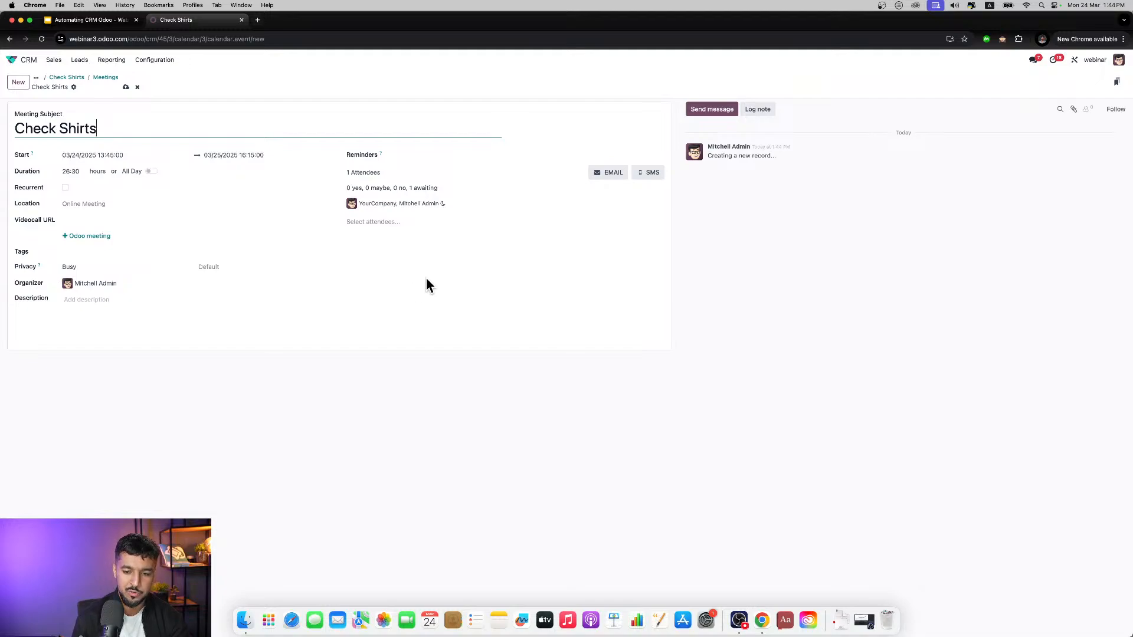
left_click(79, 79)
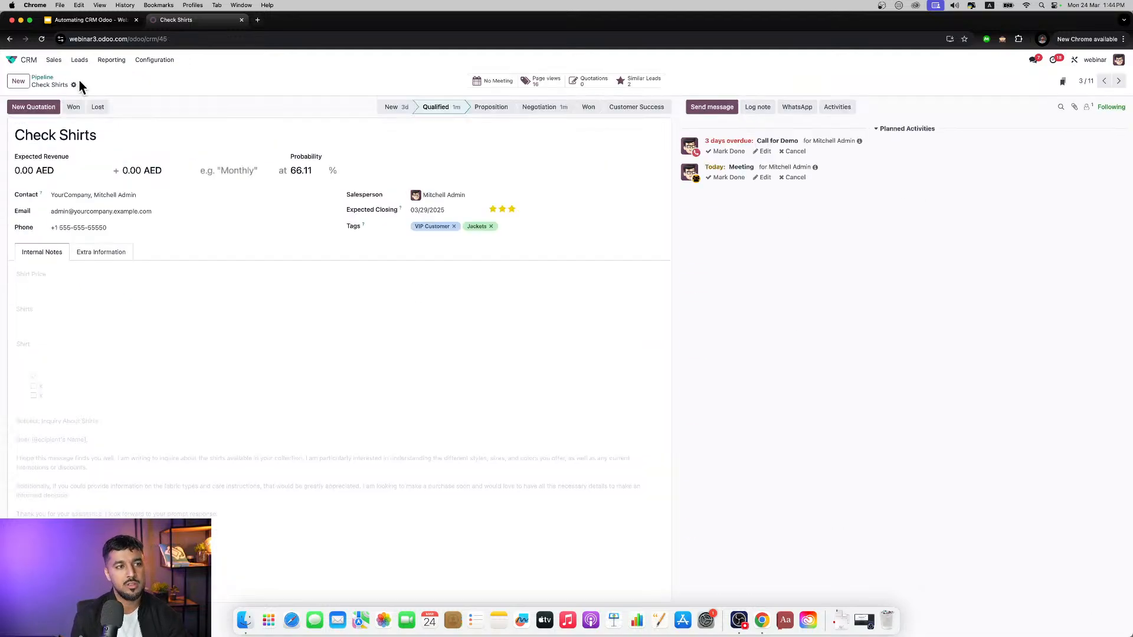
Step: Review the website page views linked to Check Shirts, expanding the Home and Contact Us groups, and return to the opportunity
left_click(555, 85)
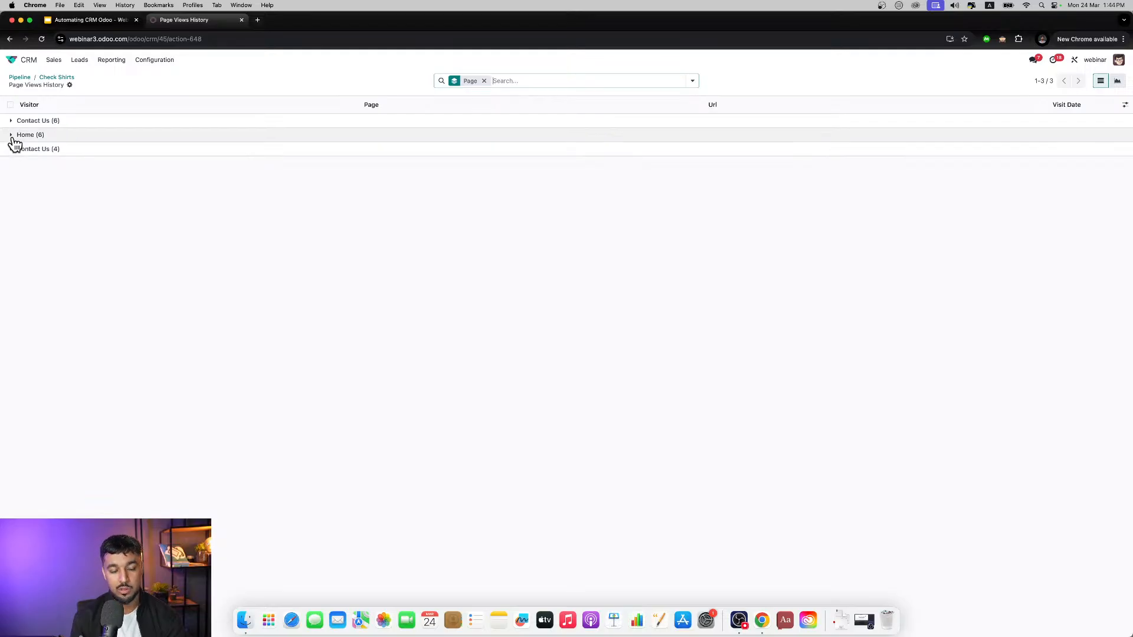
left_click(14, 144)
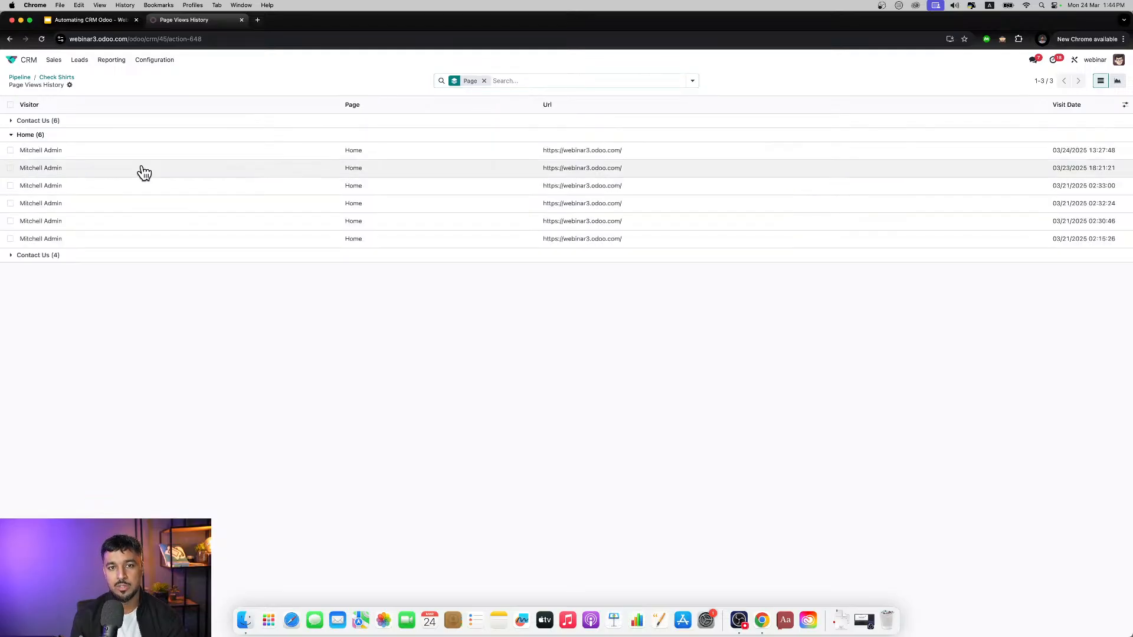
left_click(14, 121)
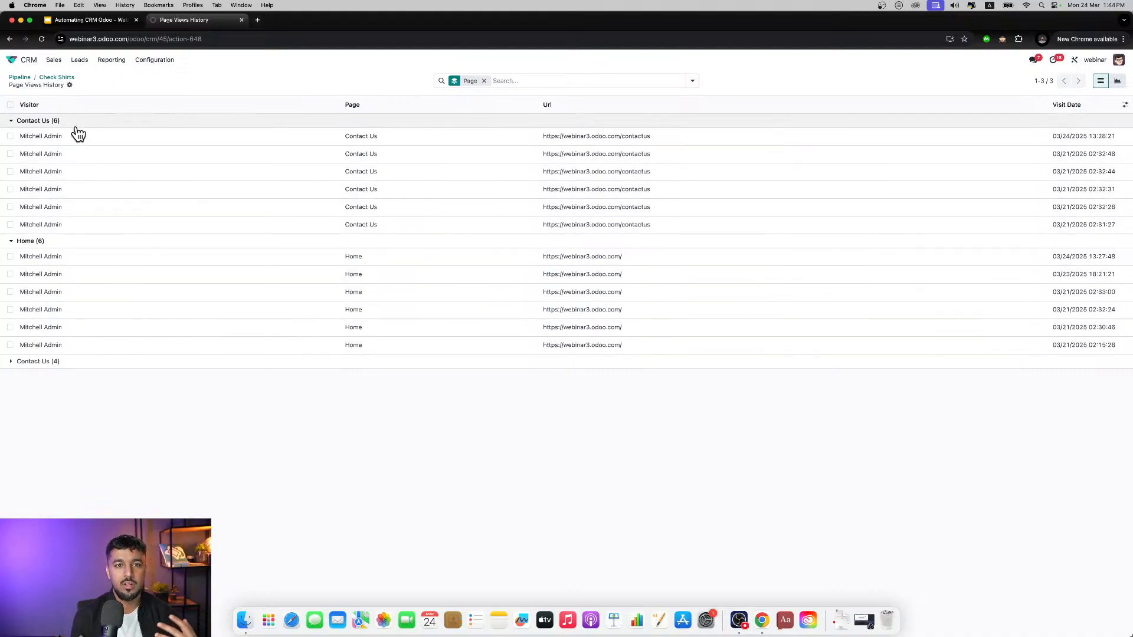
left_click(56, 77)
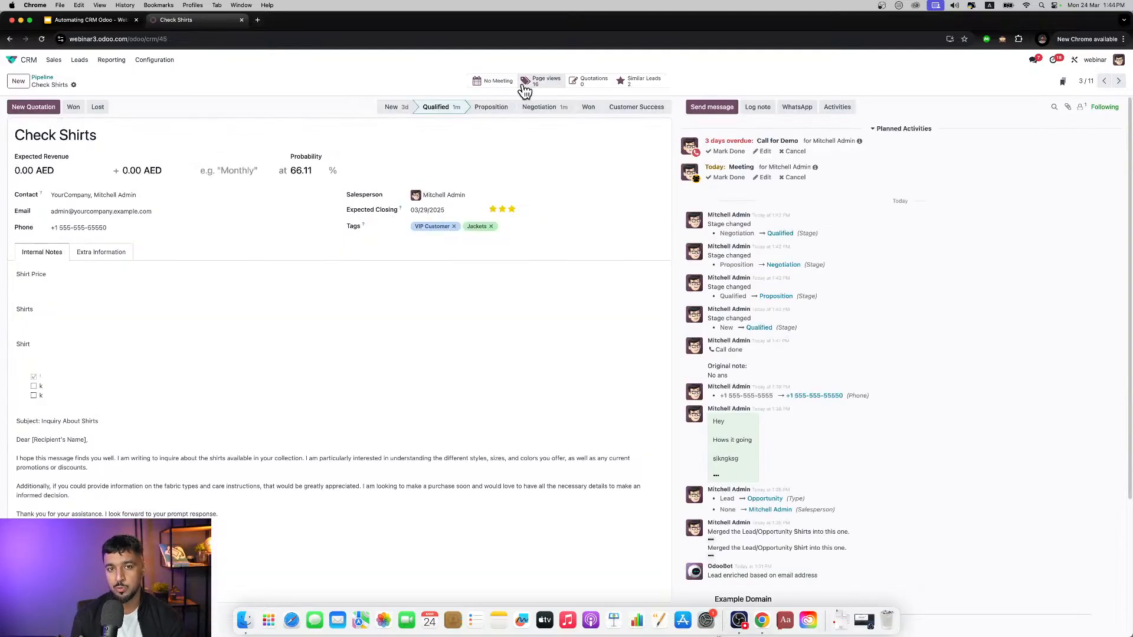
Step: Browse the similar leads of Check Shirts, viewing 5 VP Chairs and Customizable Desk, and return to the opportunity
left_click(629, 80)
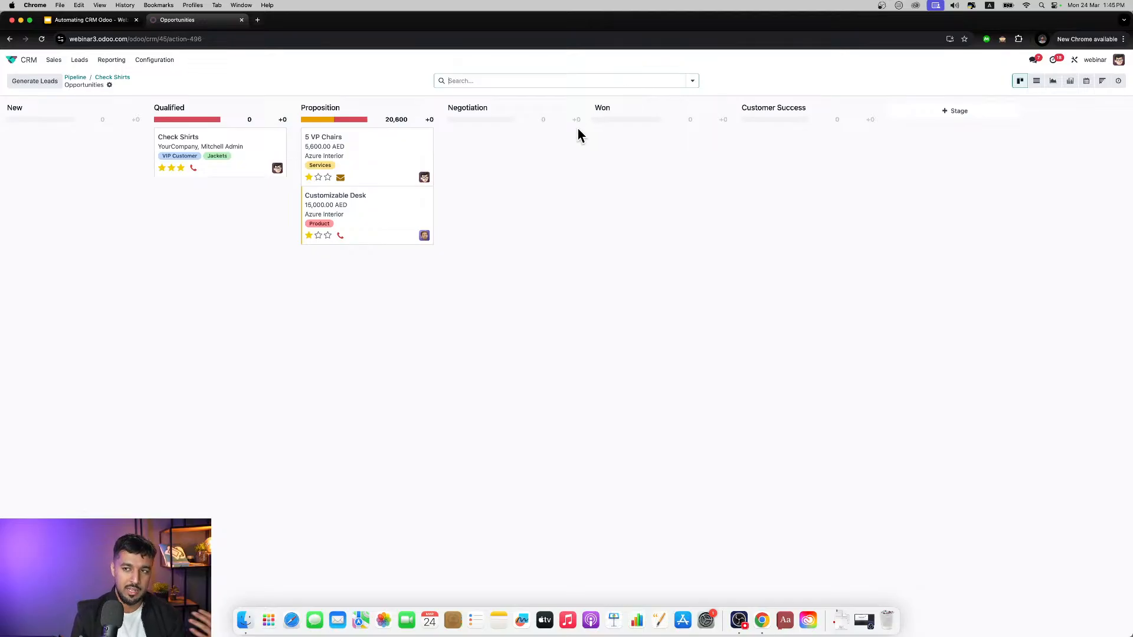
left_click(407, 156)
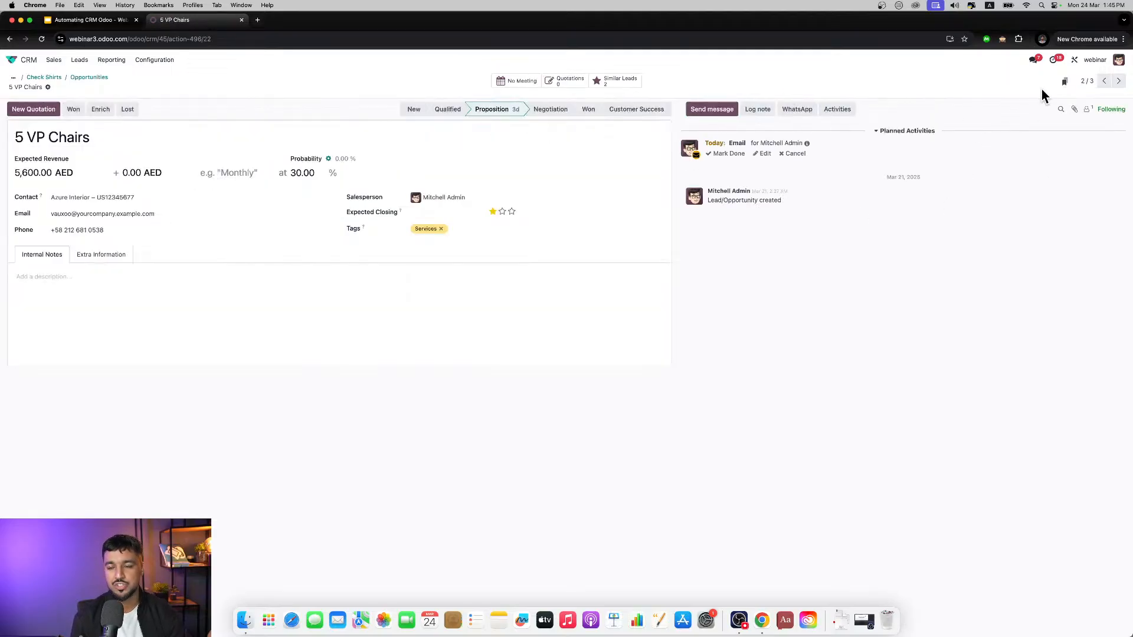
left_click(1119, 82)
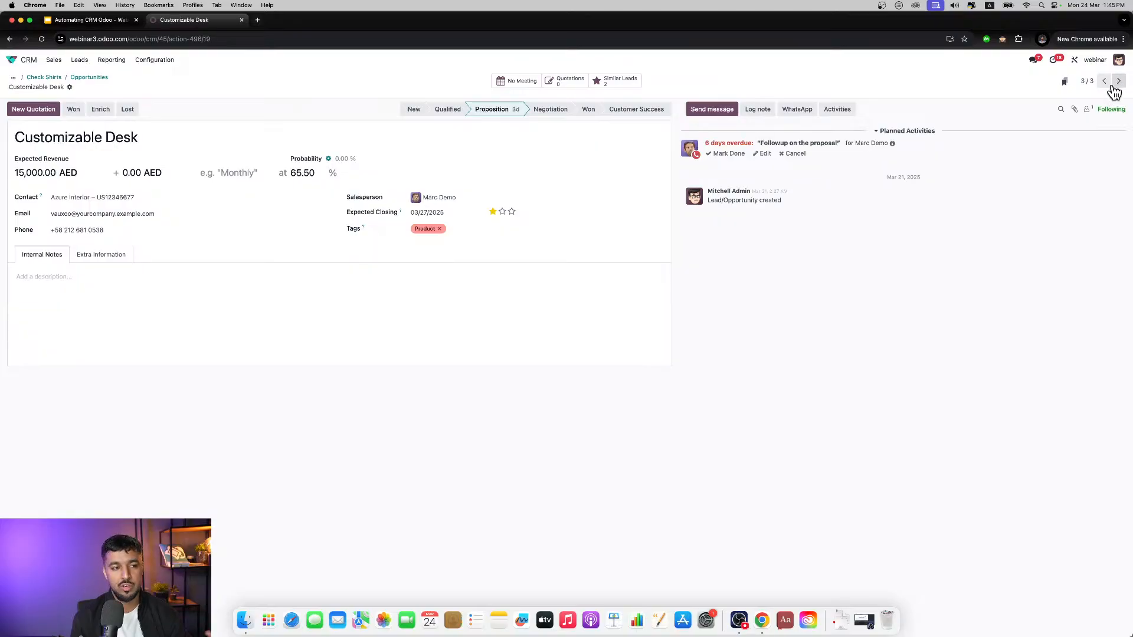
left_click(53, 79)
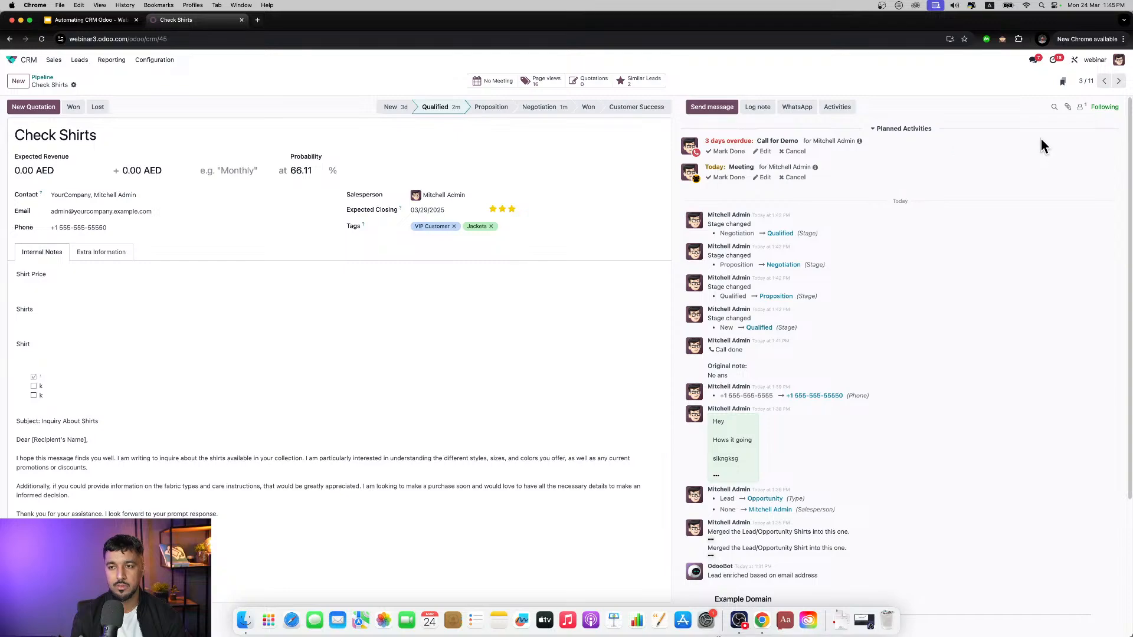
Step: View the file attachment picker and the follower list of Check Shirts, closing both without adding anything
left_click(1070, 107)
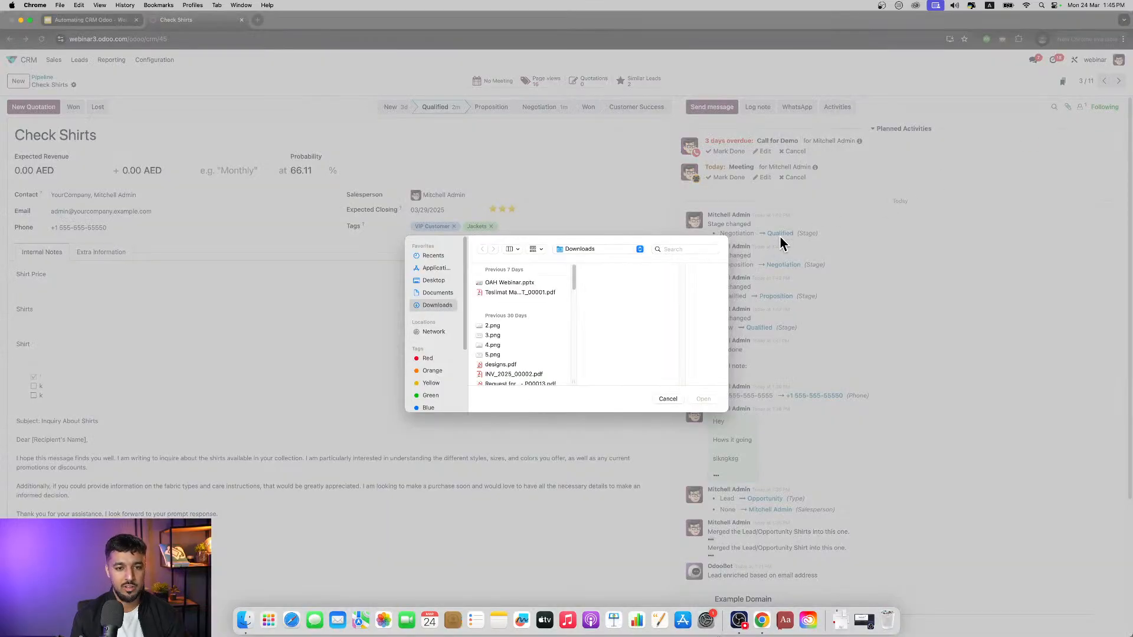
left_click(666, 399)
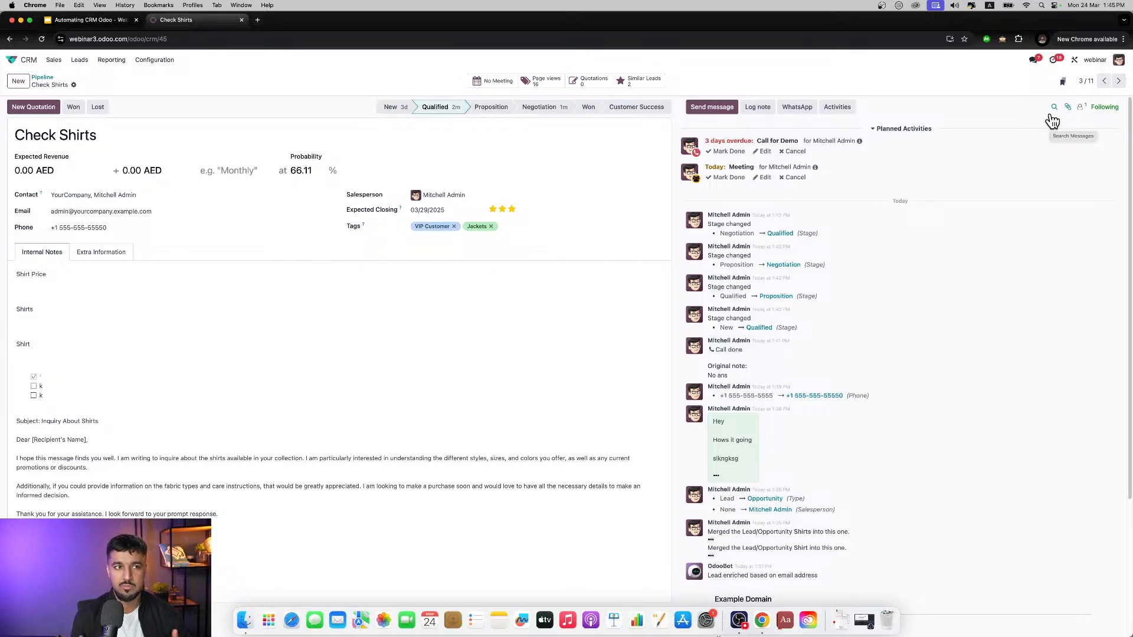
left_click(1082, 109)
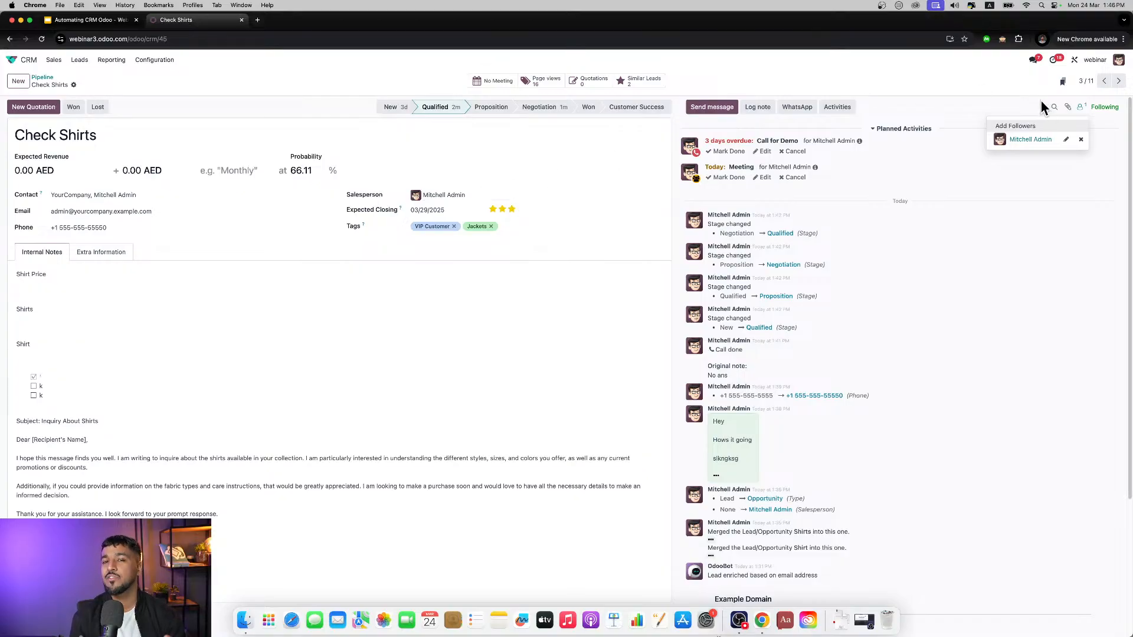
left_click(1018, 95)
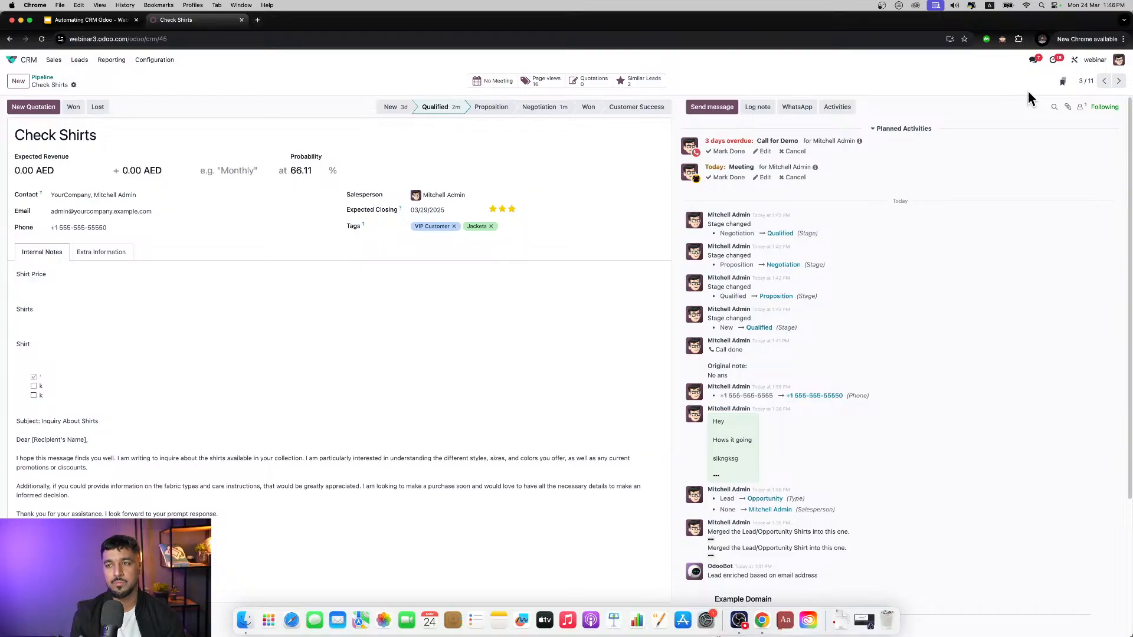
Step: Return to the pipeline and remove the My Pipeline filter to list everyone's opportunities
left_click(1110, 39)
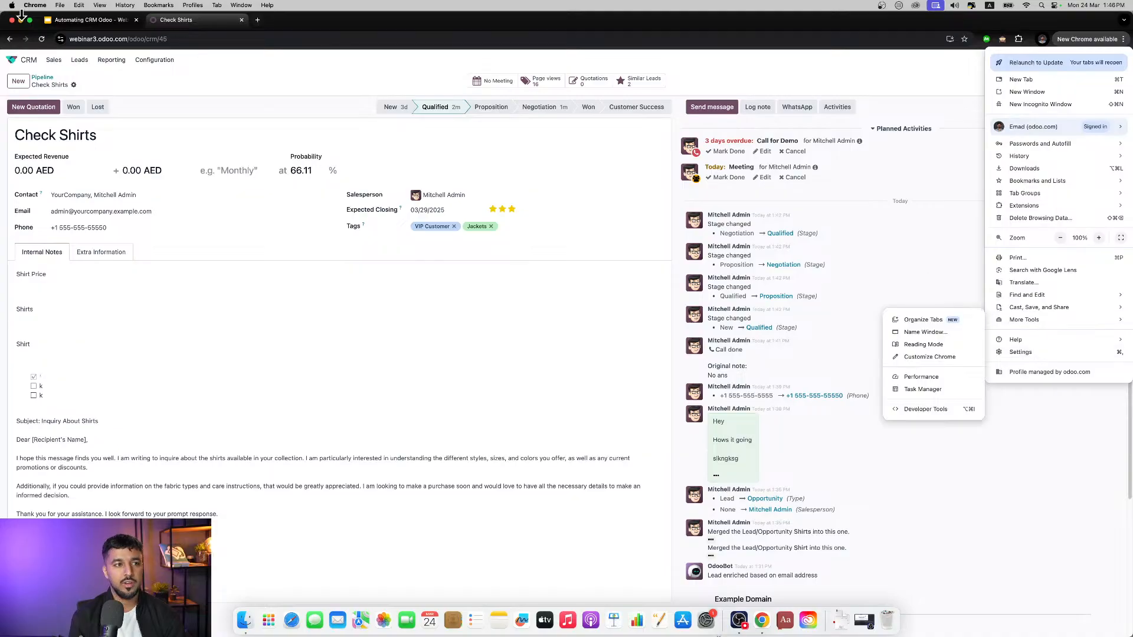
left_click(45, 78)
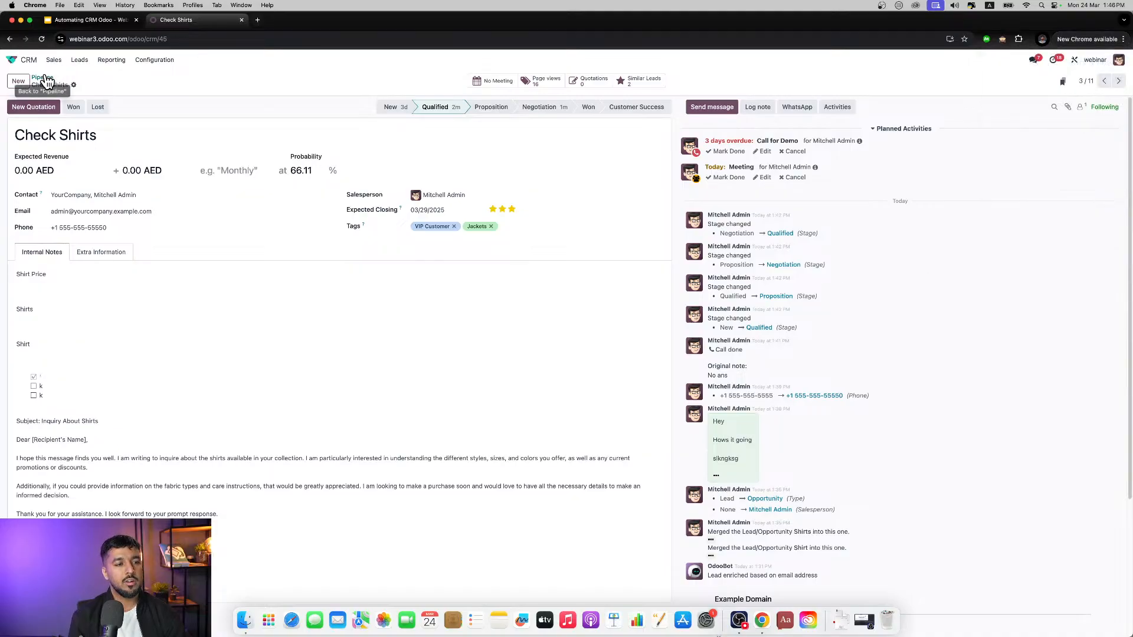
left_click(45, 79)
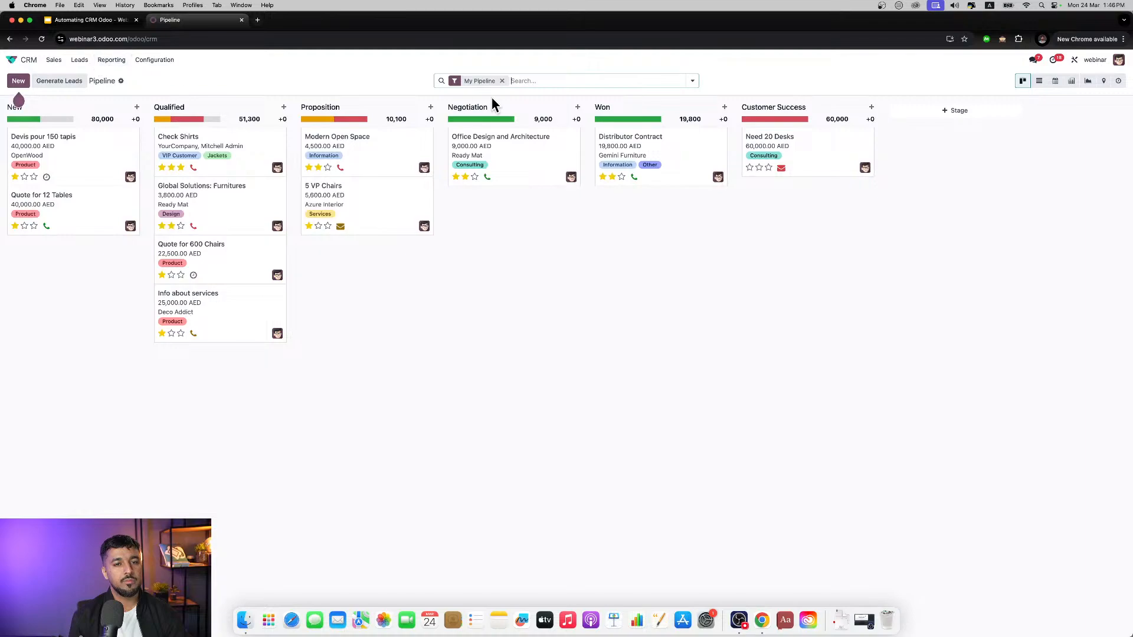
left_click(502, 80)
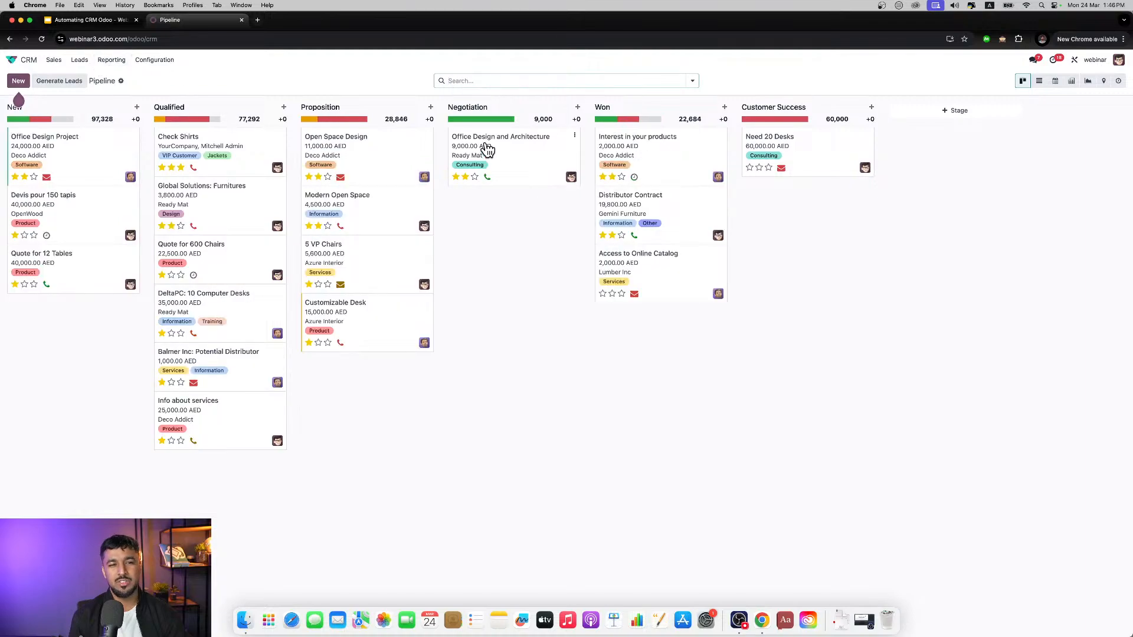
Step: Browse the fields available for a custom pipeline filter, including the Orders subfields, and close the filter without adding it
left_click(472, 80)
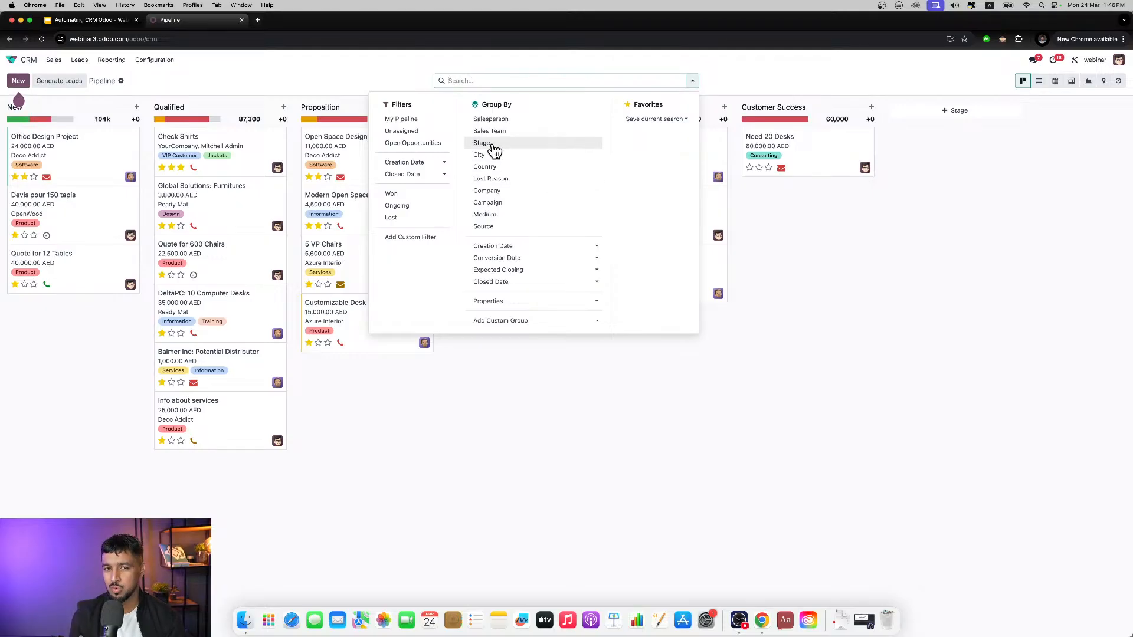
left_click(420, 239)
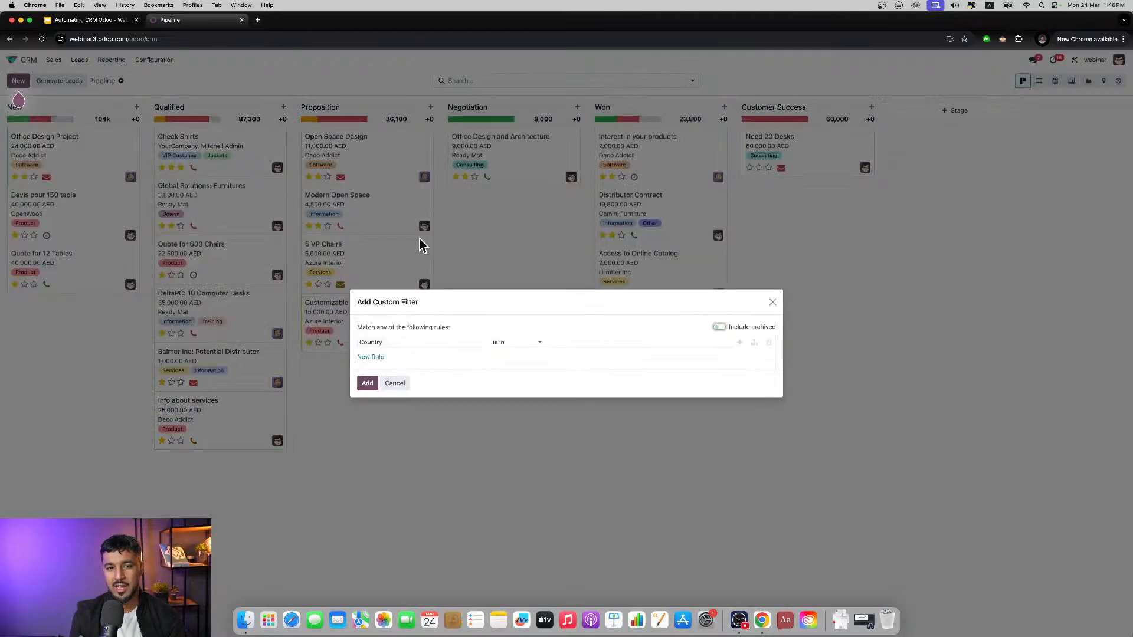
left_click(417, 343)
scroll(435, 446, "down", 5)
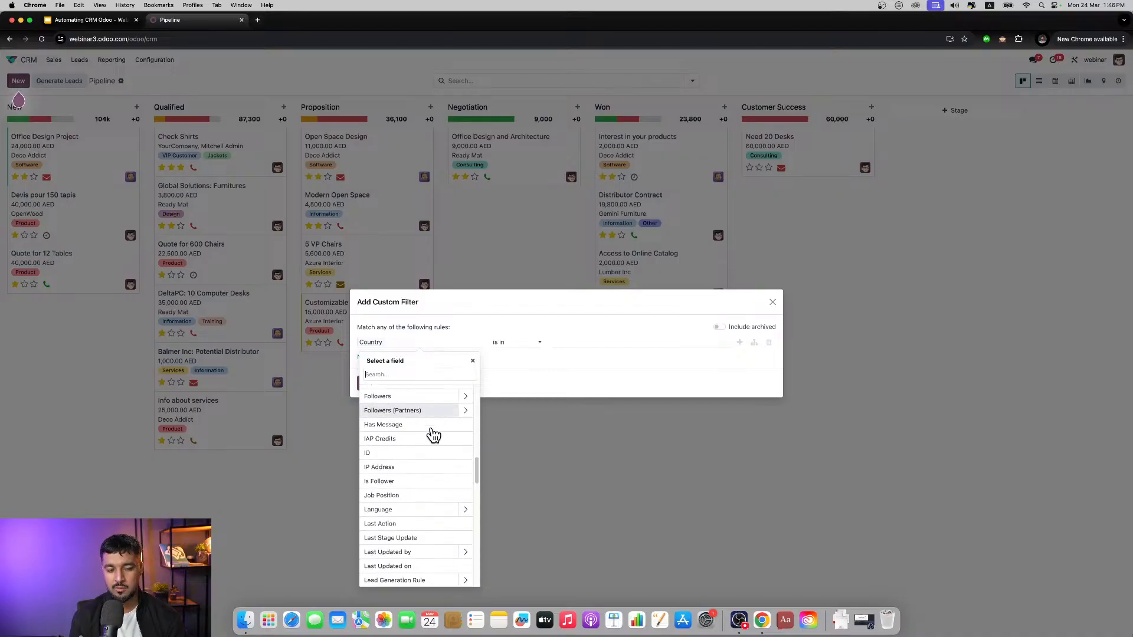
scroll(433, 434, "down", 10)
scroll(434, 432, "up", 5)
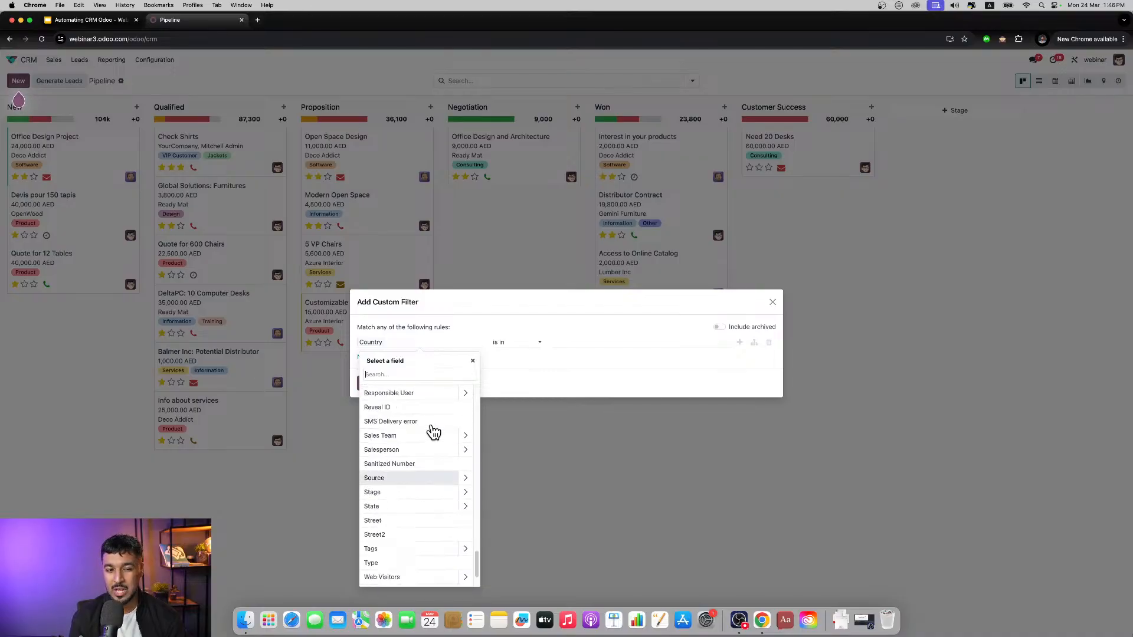
left_click(465, 401)
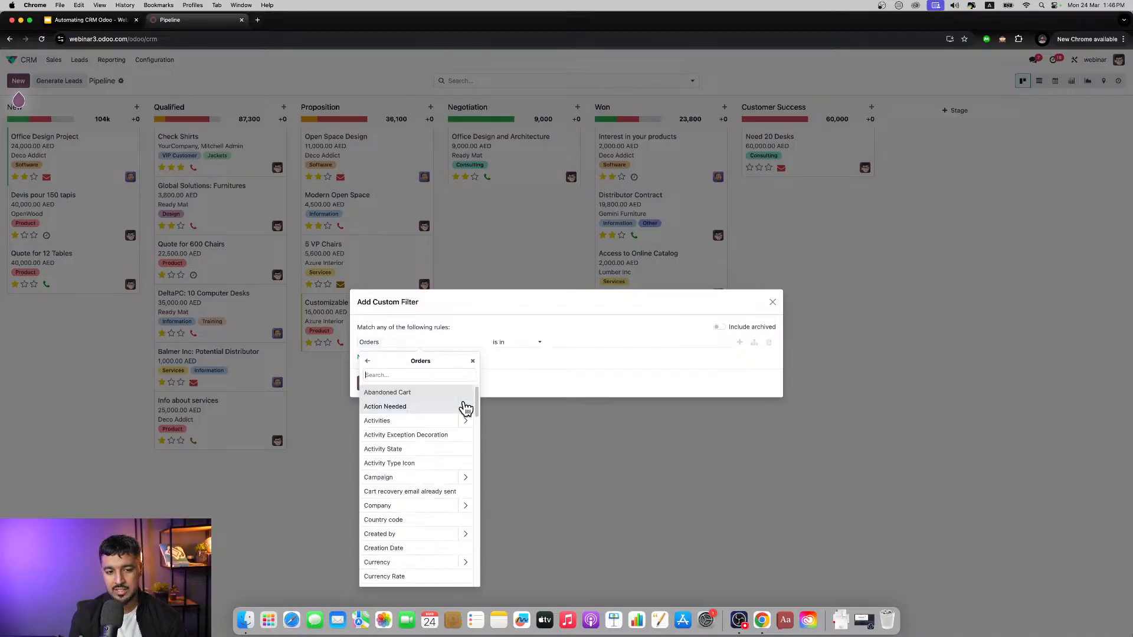
scroll(430, 434, "down", 3)
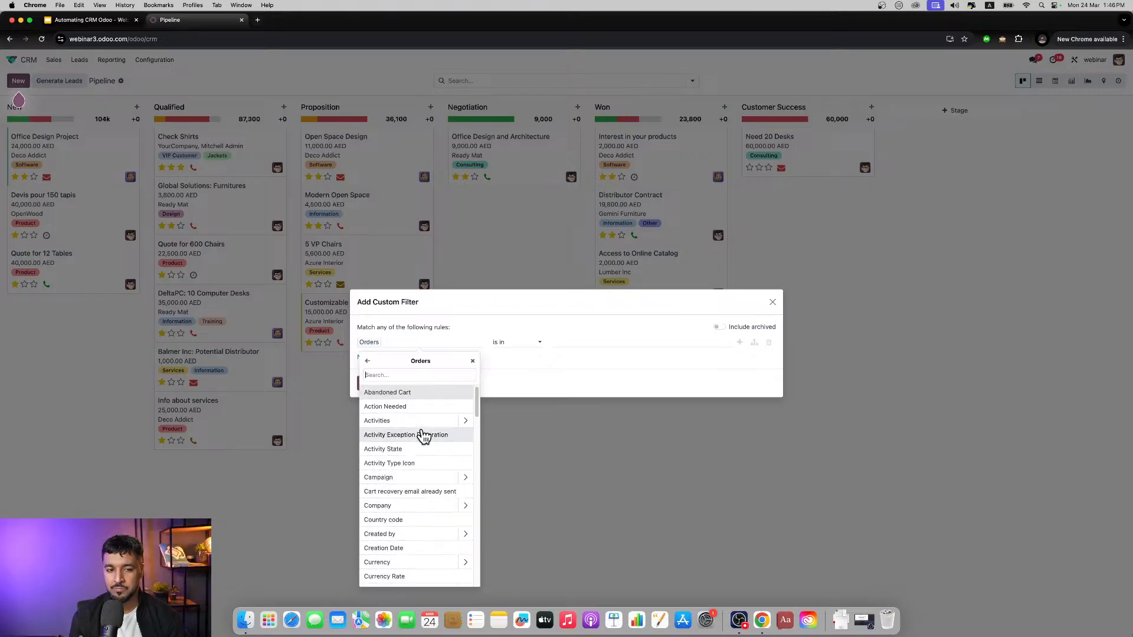
scroll(424, 436, "down", 10)
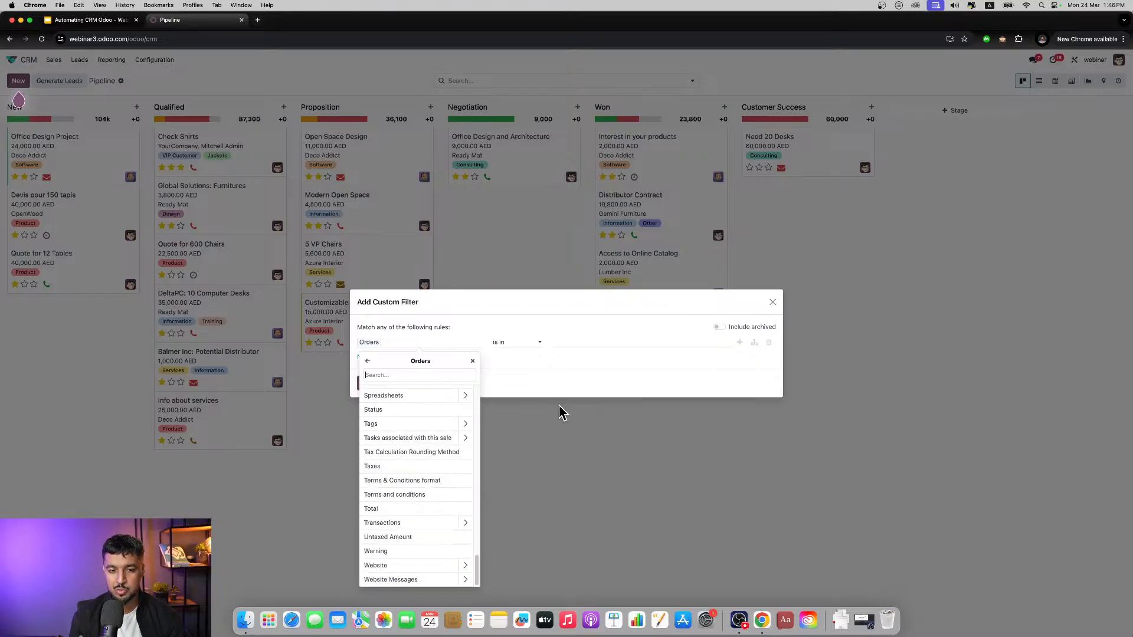
left_click(773, 302)
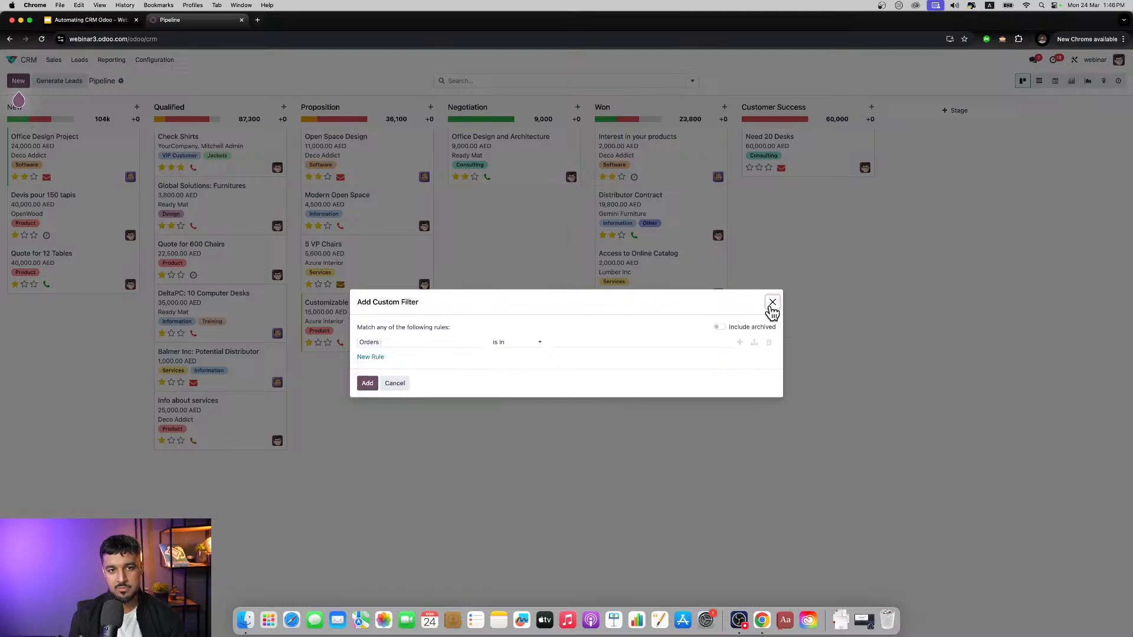
left_click(771, 303)
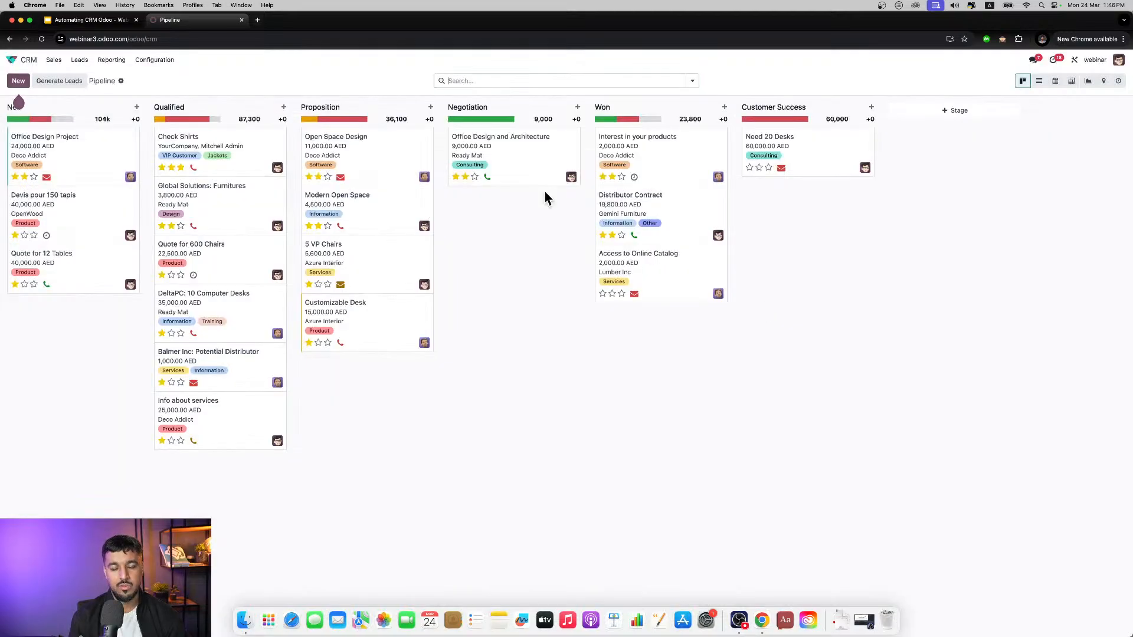
Step: Search the pipeline's opportunities for "shirt" and clear the search
left_click(588, 79)
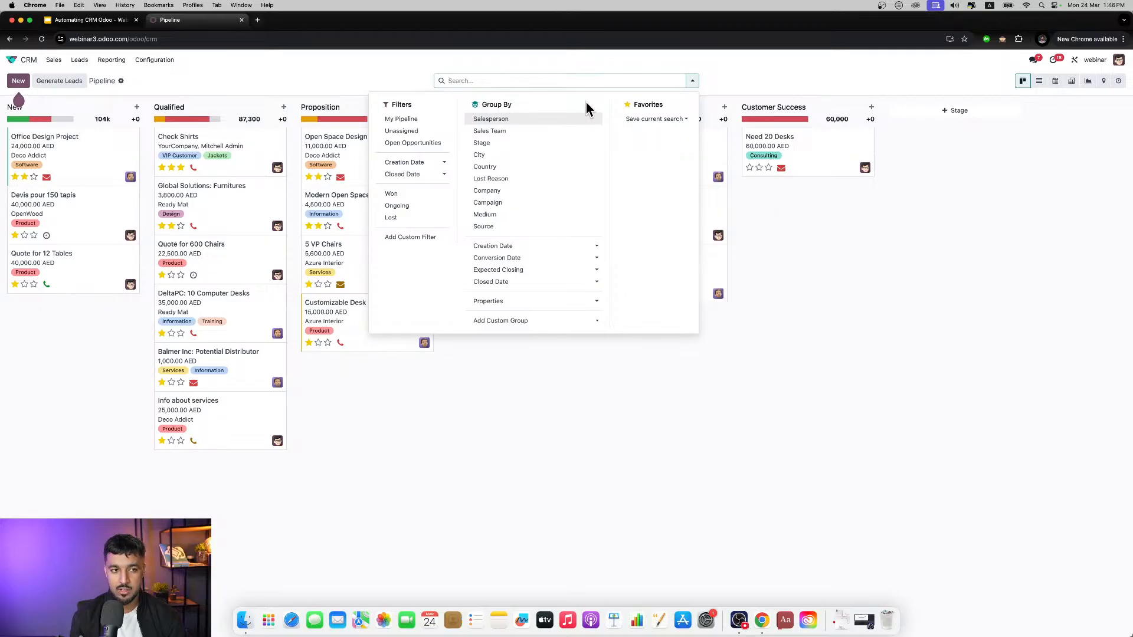
type("shirt")
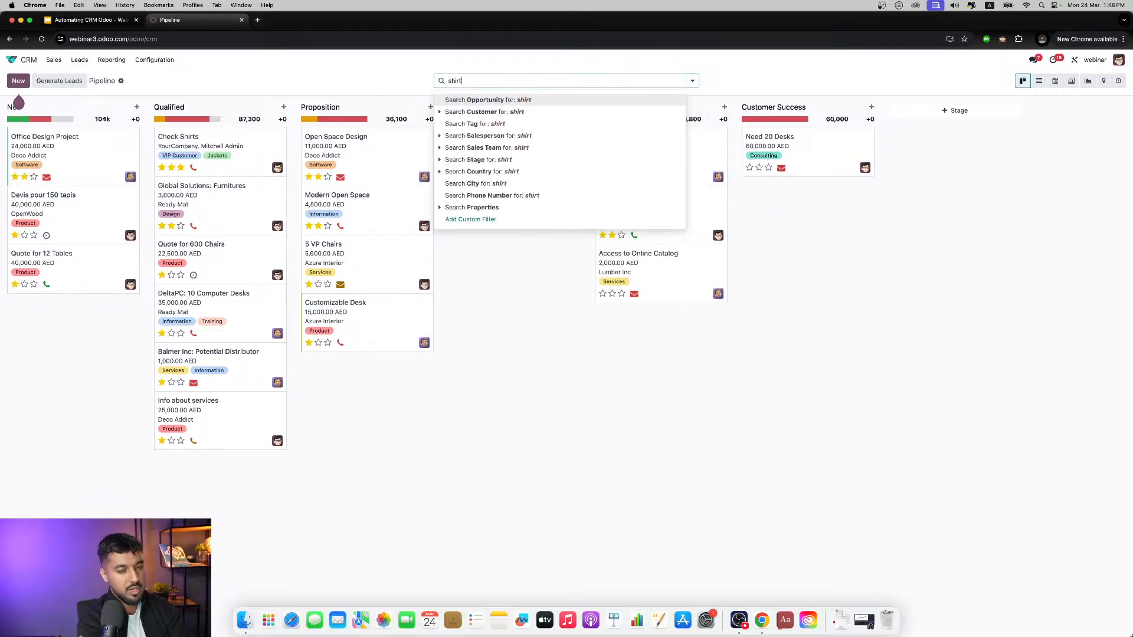
key("Return")
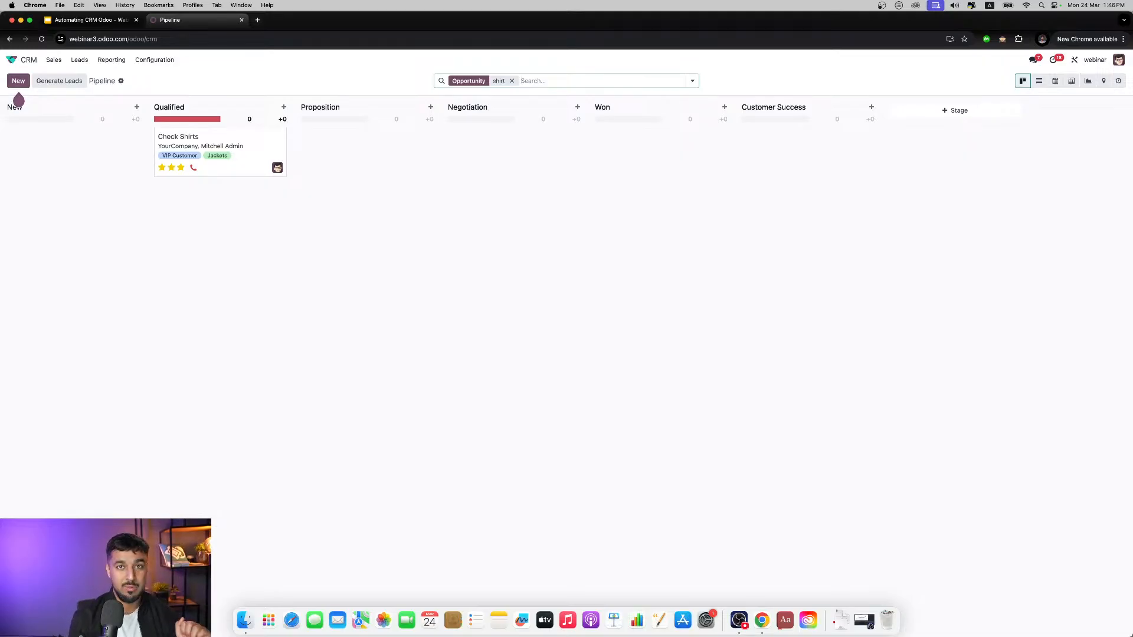
left_click(511, 82)
Step: View the pipeline's filter and grouping options and the search suggestions for "h", dismissing them without applying any
left_click(692, 81)
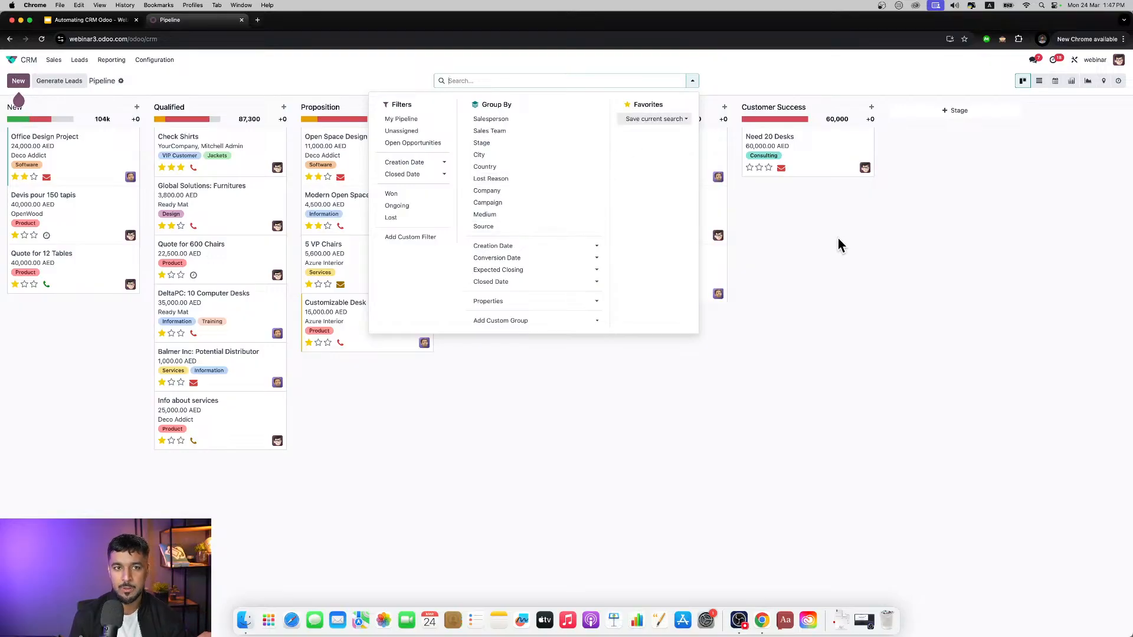
type("h")
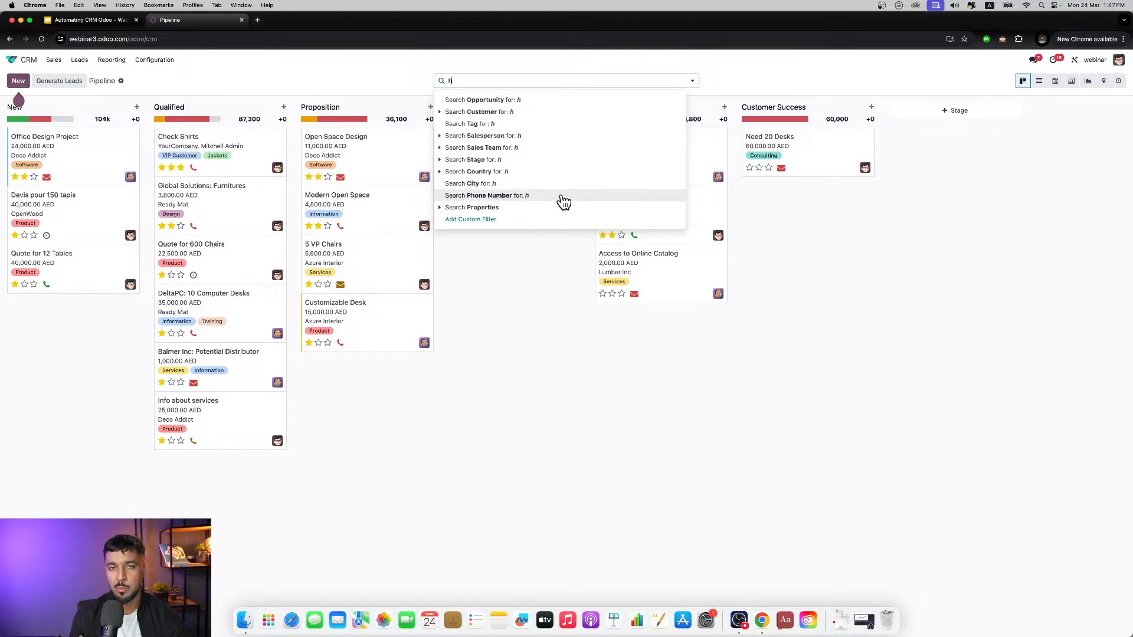
left_click(880, 264)
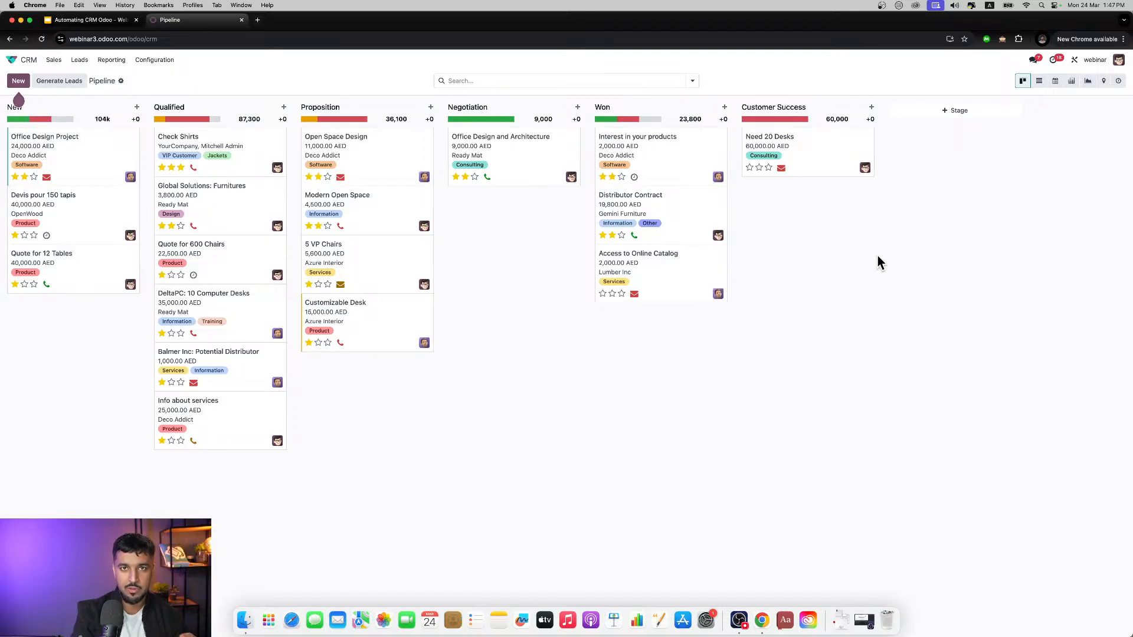
Step: Open the Forecast report and view its filter and grouping options without changing them
left_click(112, 62)
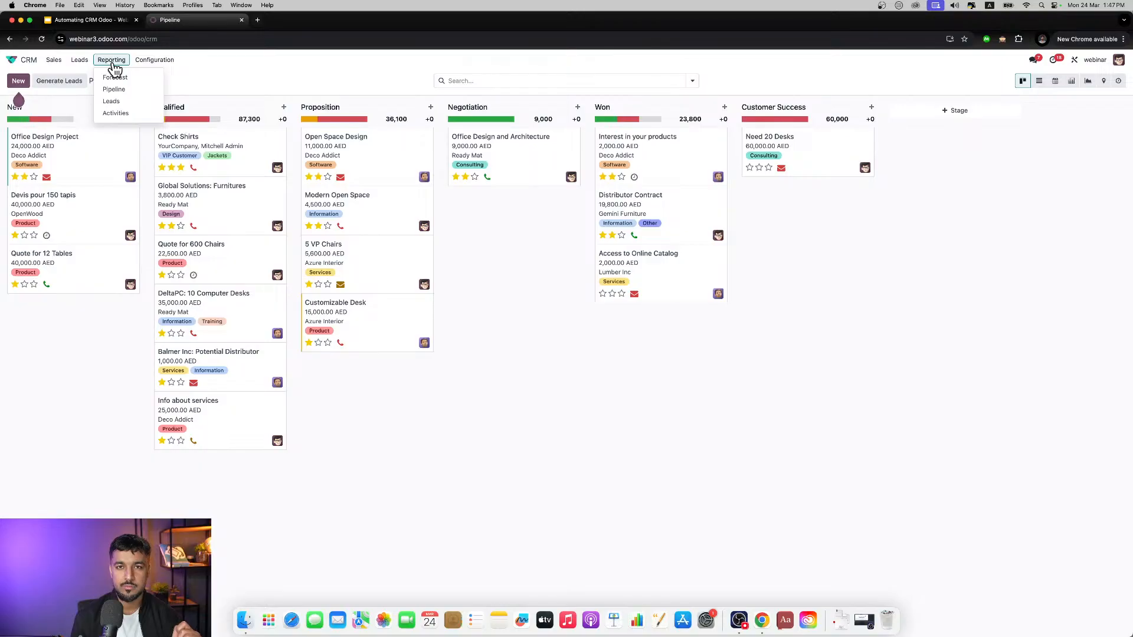
left_click(115, 78)
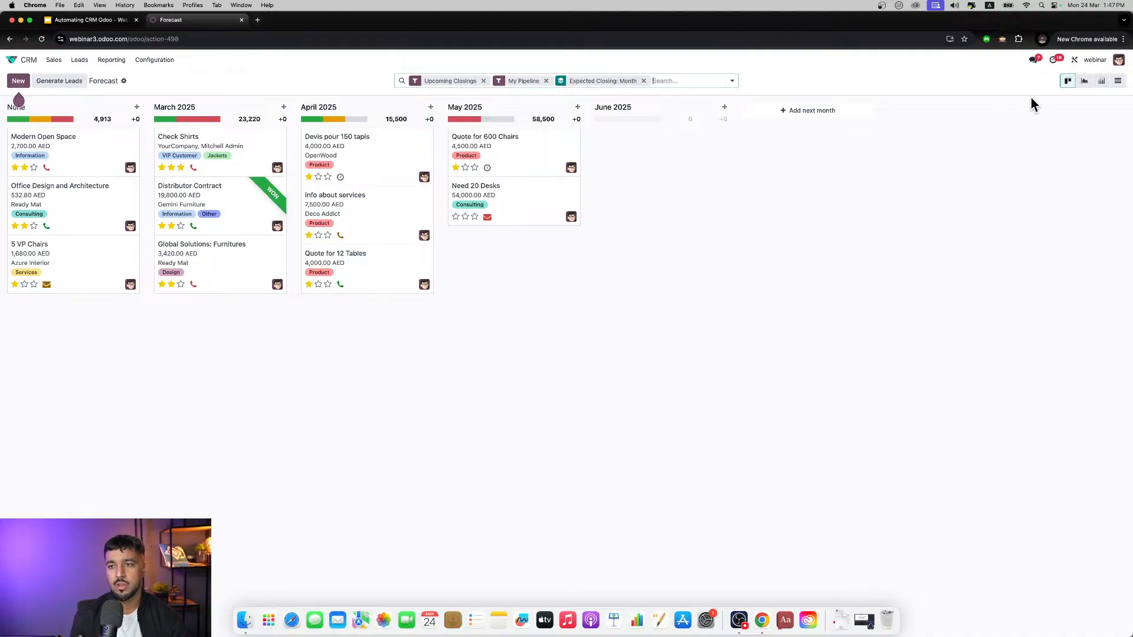
left_click(732, 82)
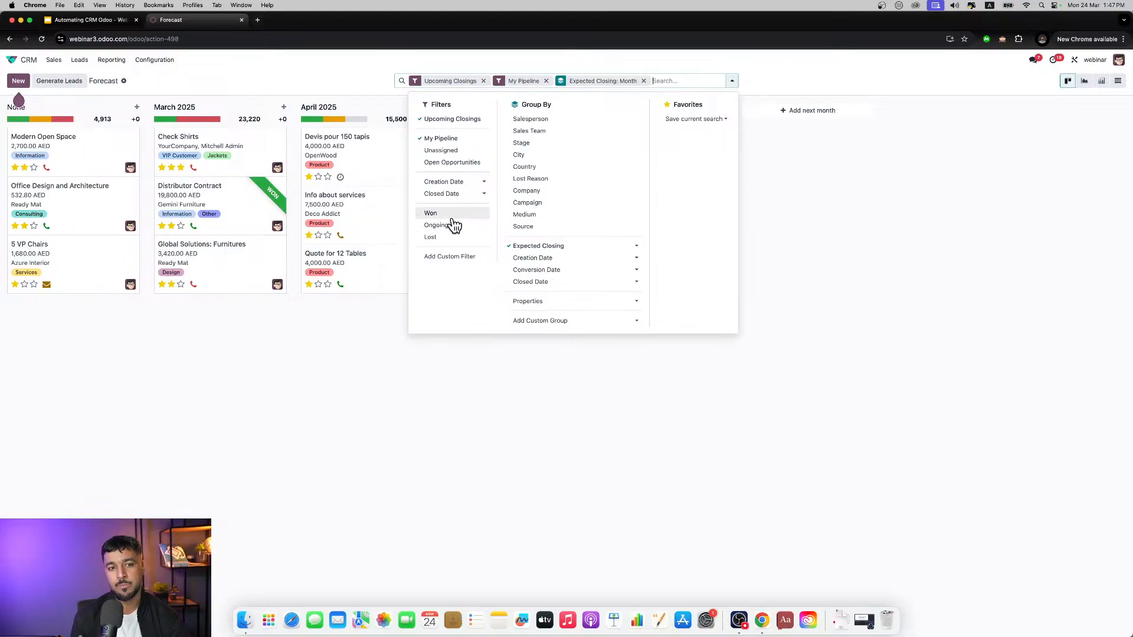
left_click(781, 202)
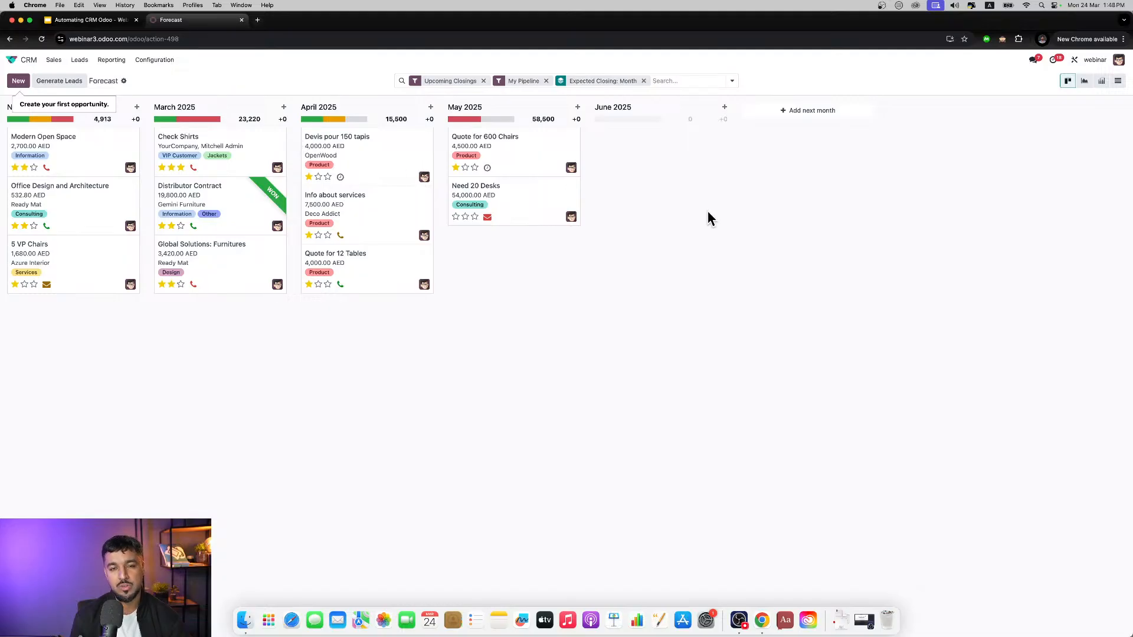
Step: View the forecast's prorated revenue as a bar chart, a line chart and a pie chart
left_click(1085, 85)
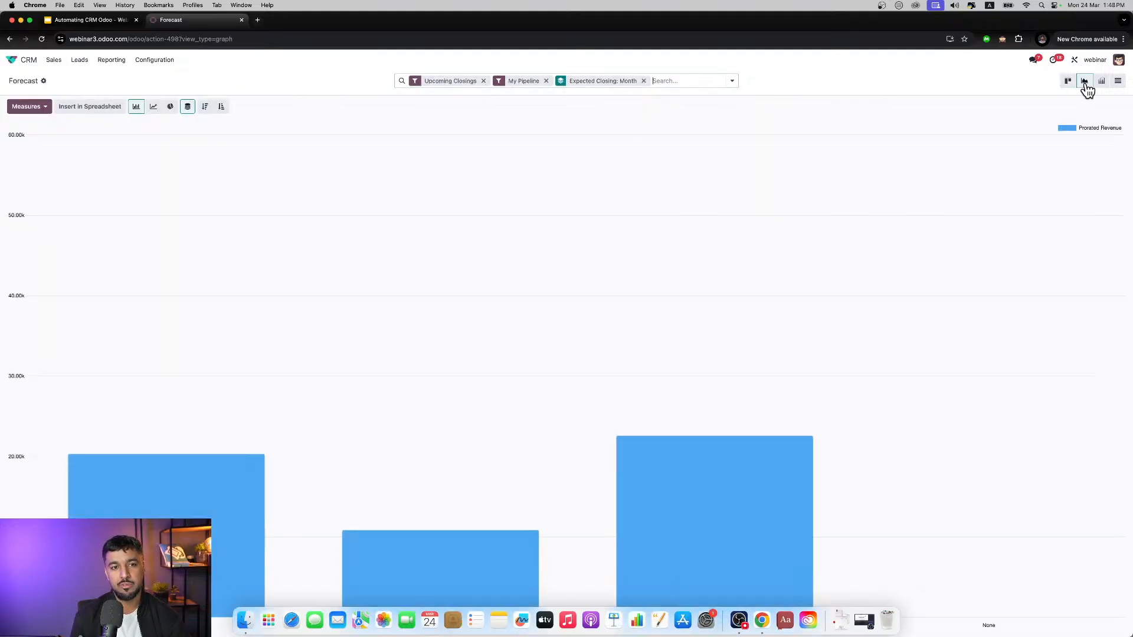
left_click(154, 108)
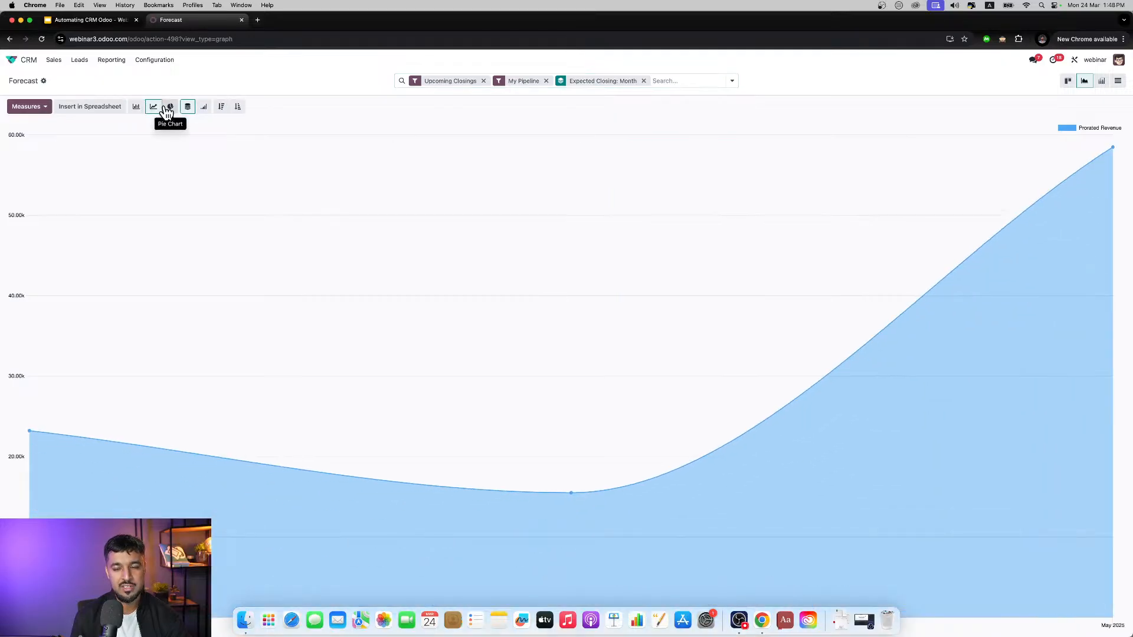
left_click(170, 107)
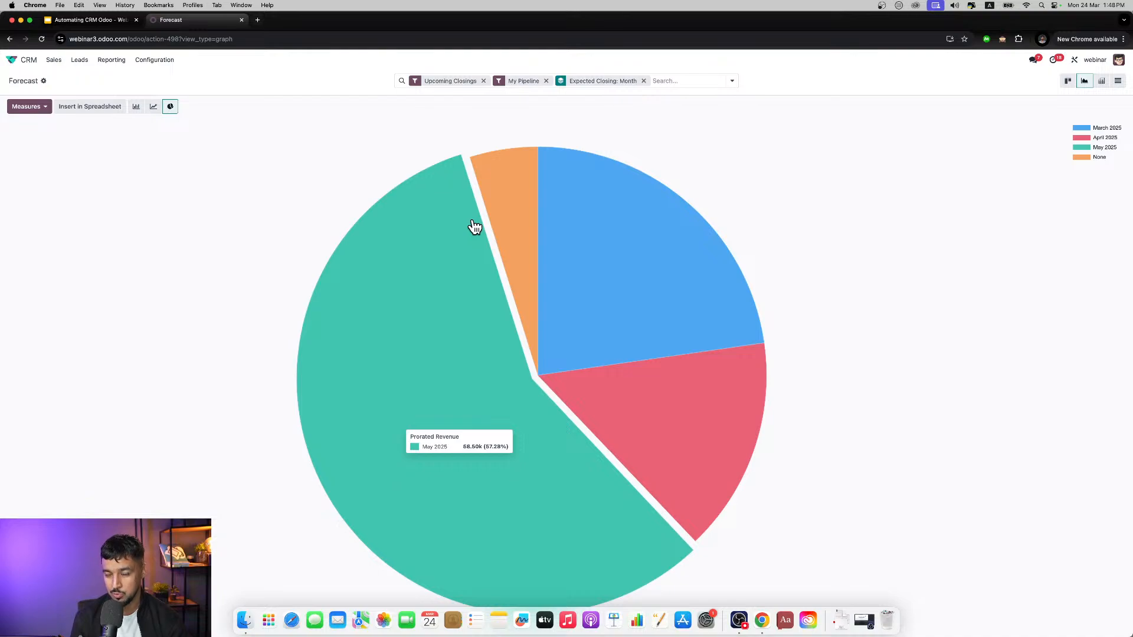
Step: Show the forecast as a pivot table and expand the Qualified column by a further grouping
left_click(1102, 81)
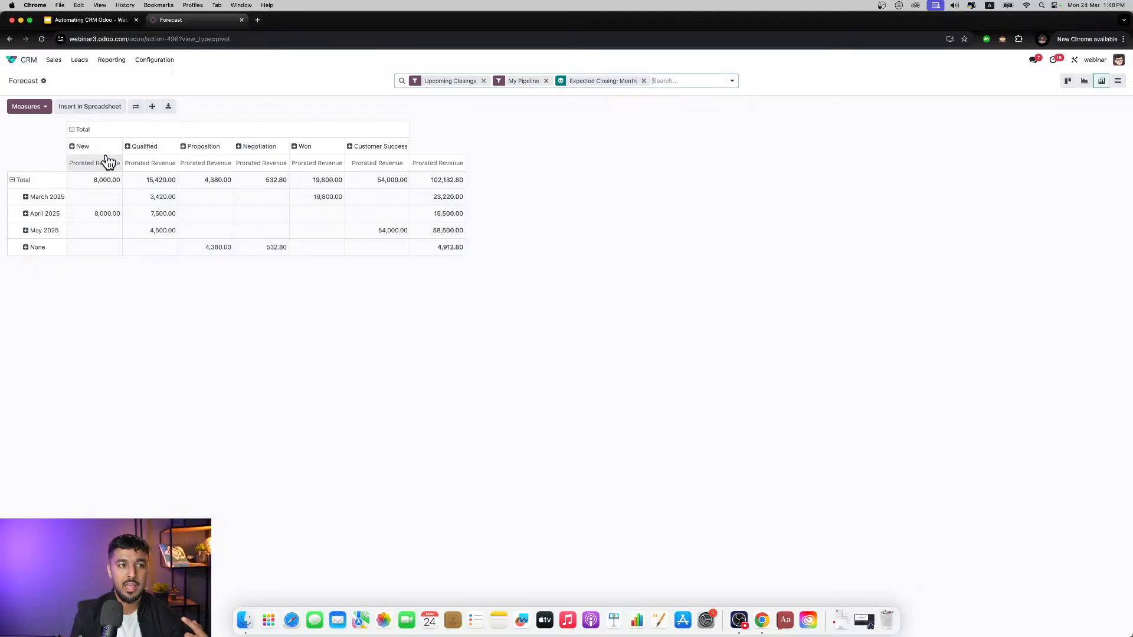
left_click(144, 148)
left_click(160, 230)
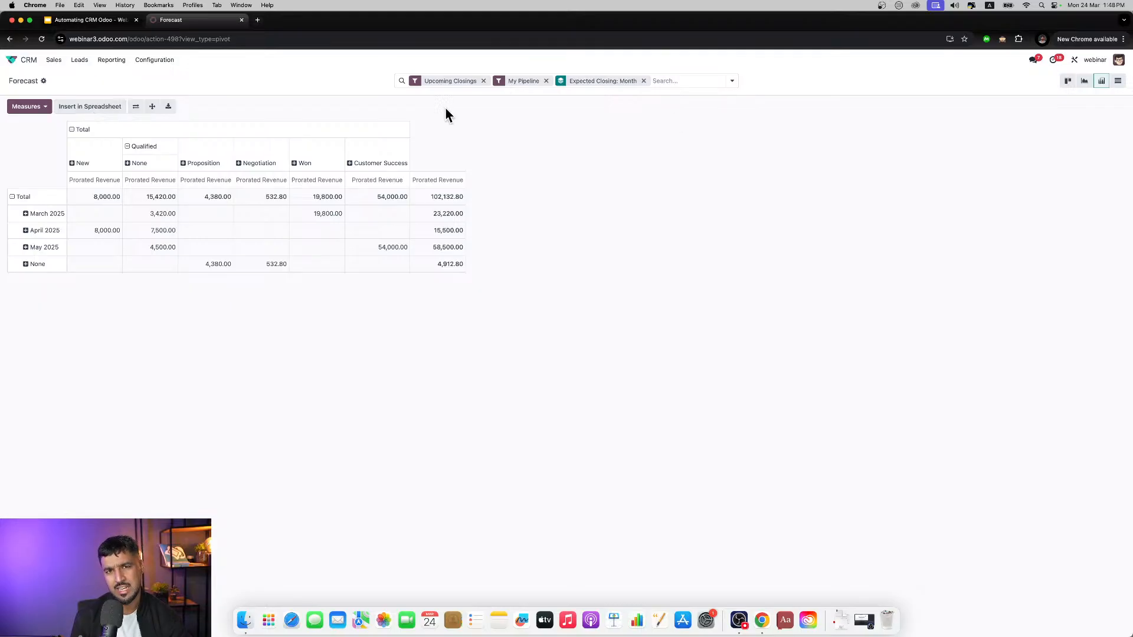
Step: View the Pipeline, Leads and Activities reports one after another
left_click(106, 66)
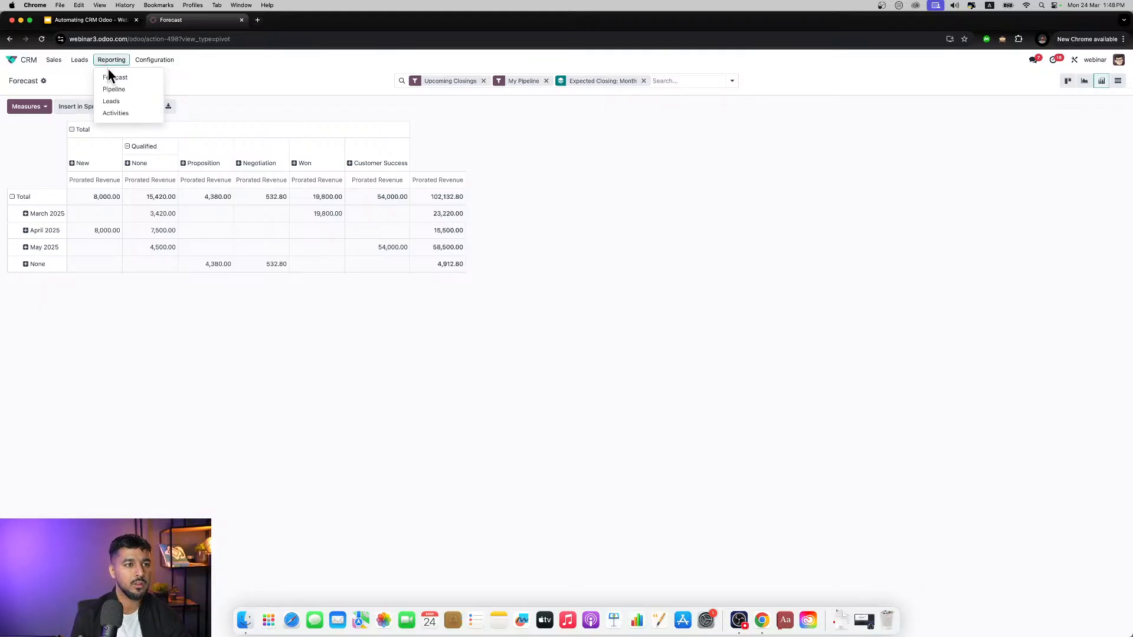
left_click(112, 91)
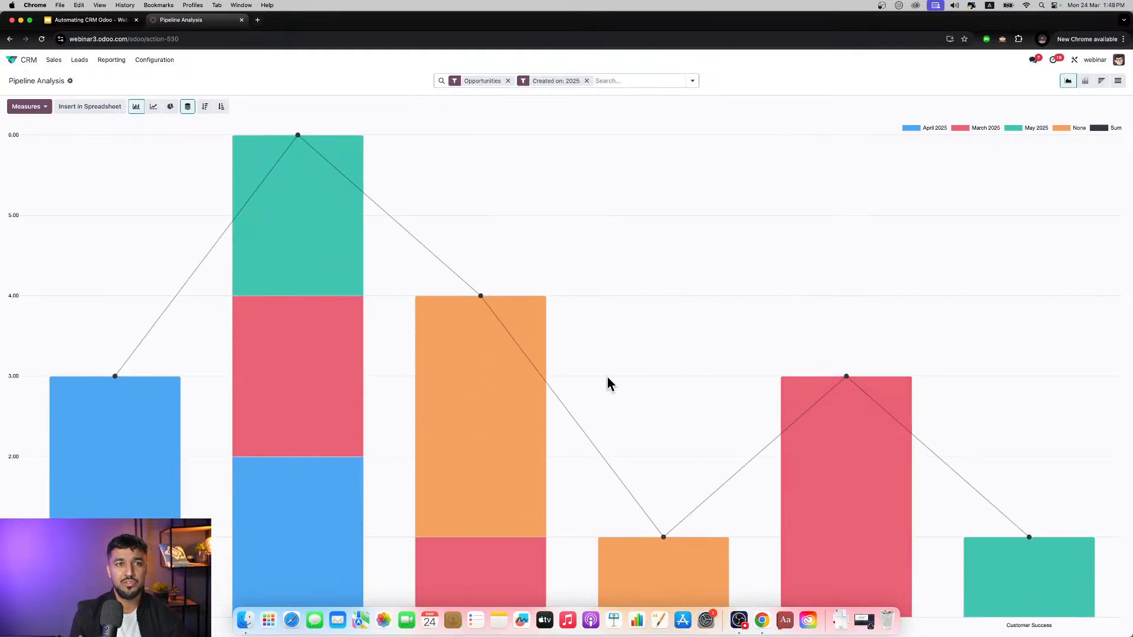
left_click(112, 61)
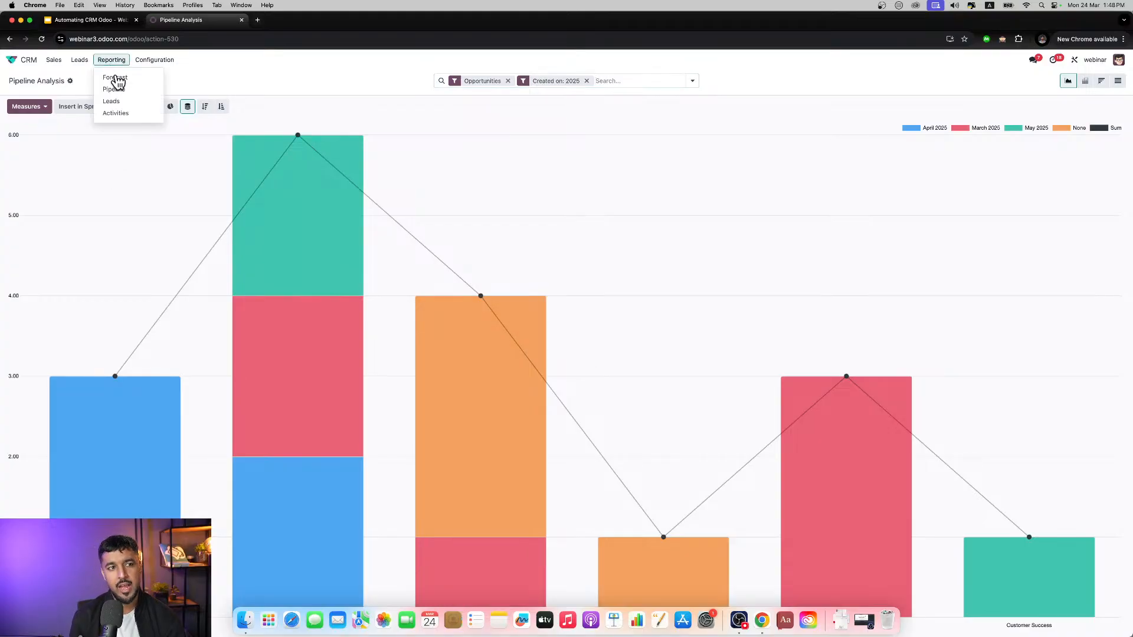
left_click(113, 102)
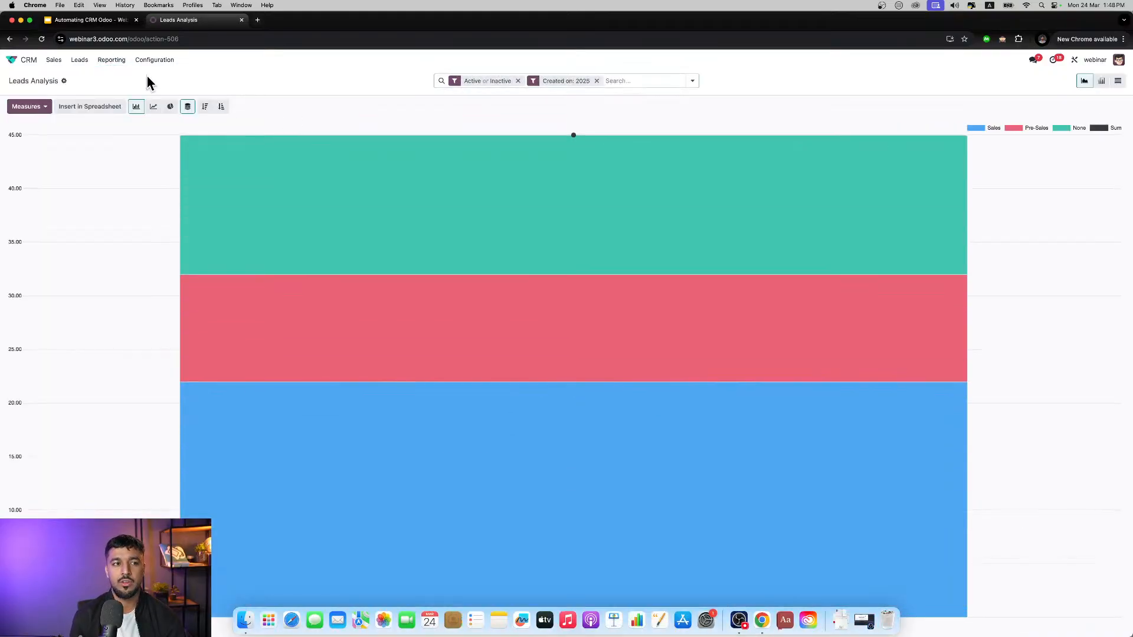
left_click(121, 66)
left_click(116, 114)
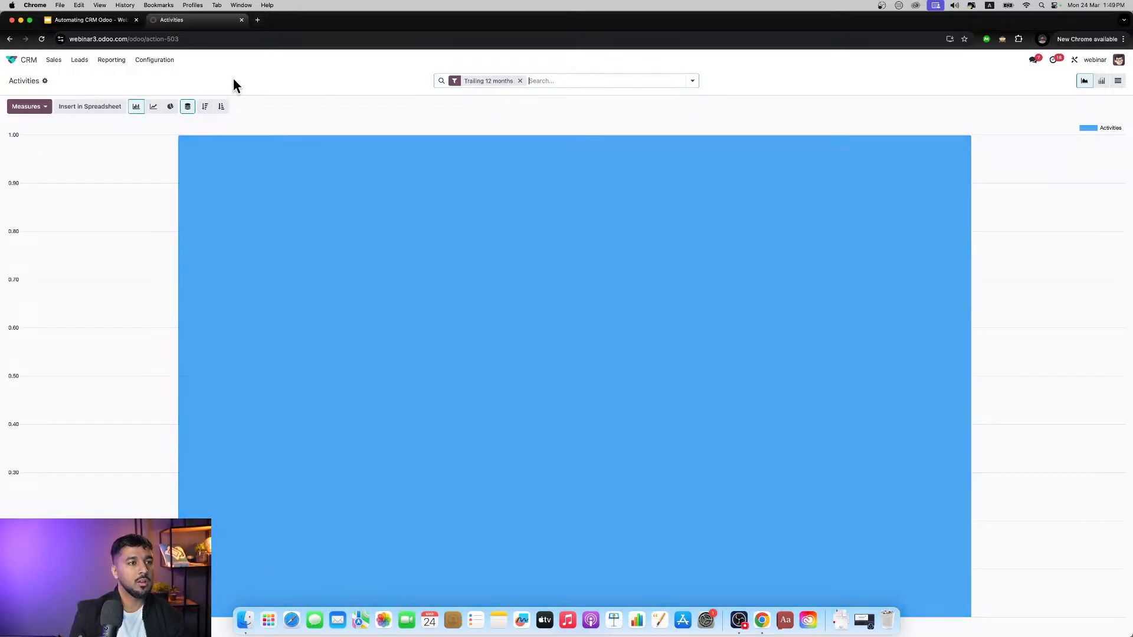
Step: View the list of leads and return to My Pipeline
left_click(50, 62)
left_click(76, 64)
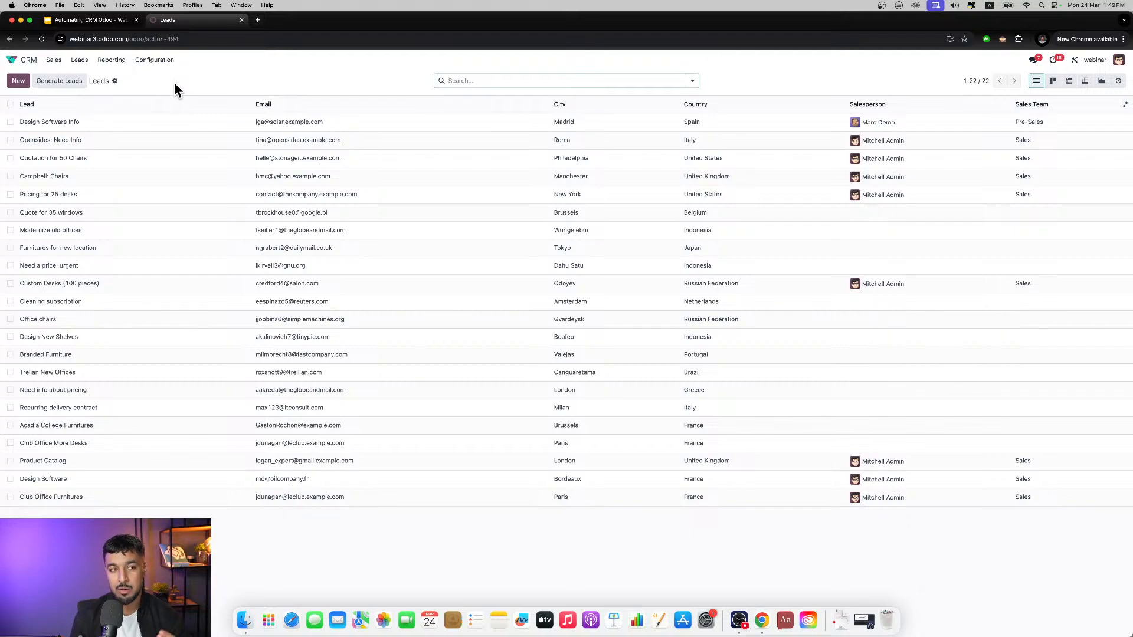
left_click(56, 61)
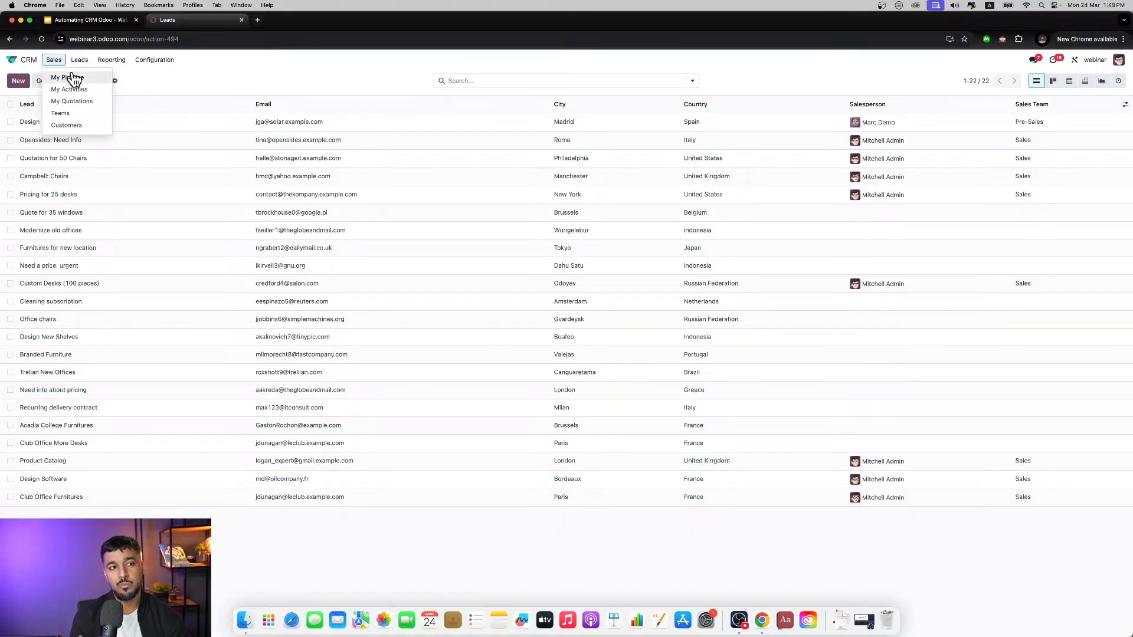
left_click(69, 78)
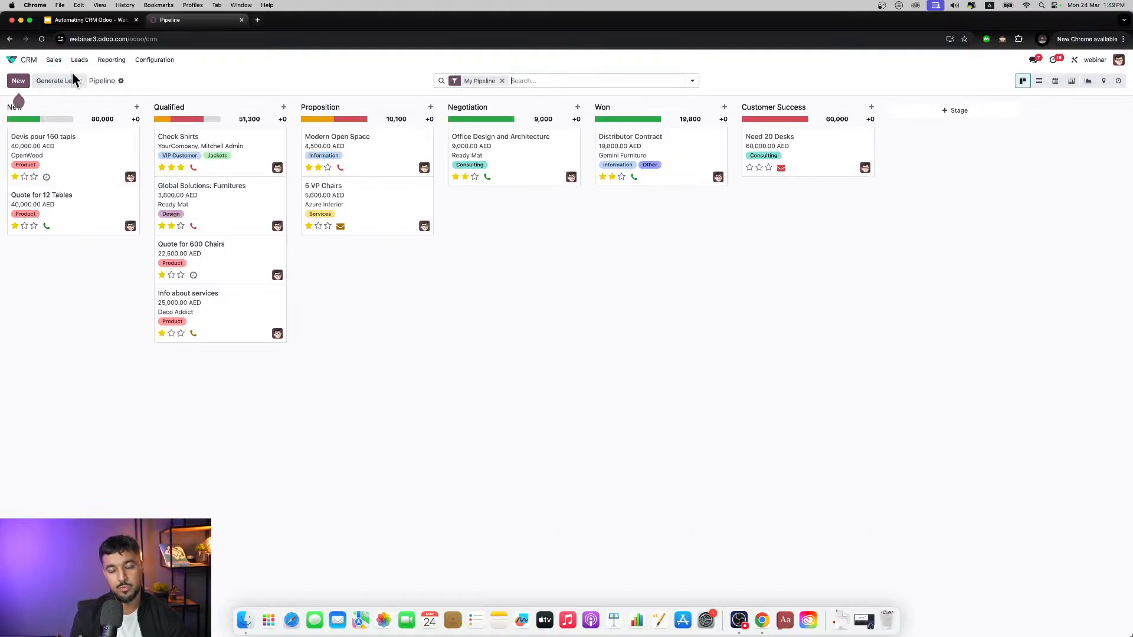
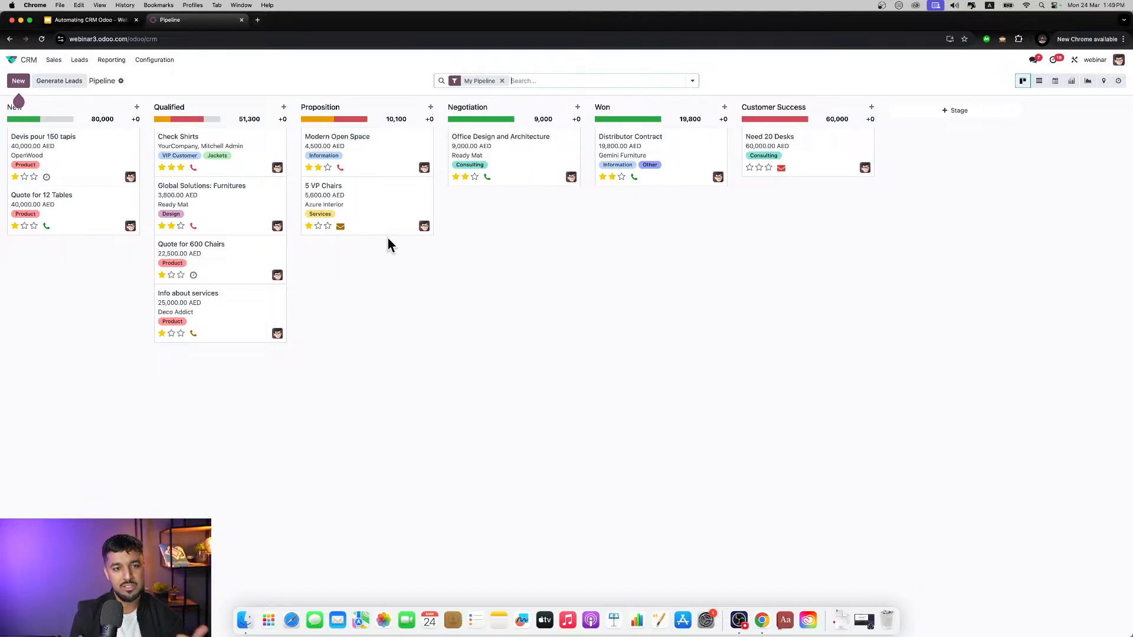
Step: Open a new quotation form from the Check Shirts opportunity, leave it unfilled and return to the CRM pipeline
left_click(253, 140)
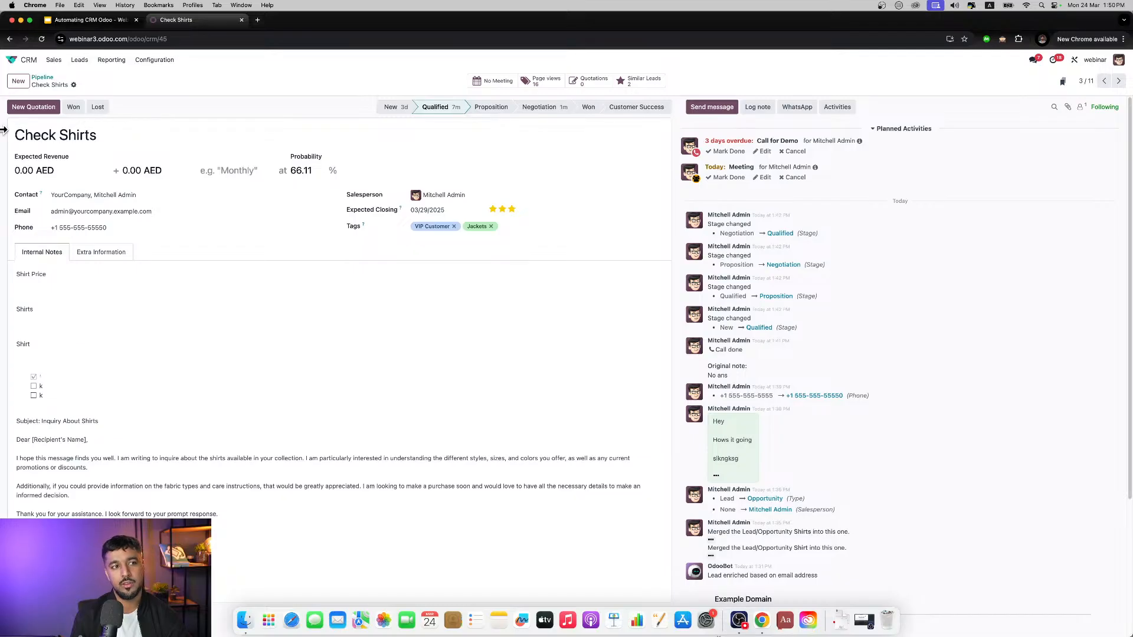
left_click(33, 108)
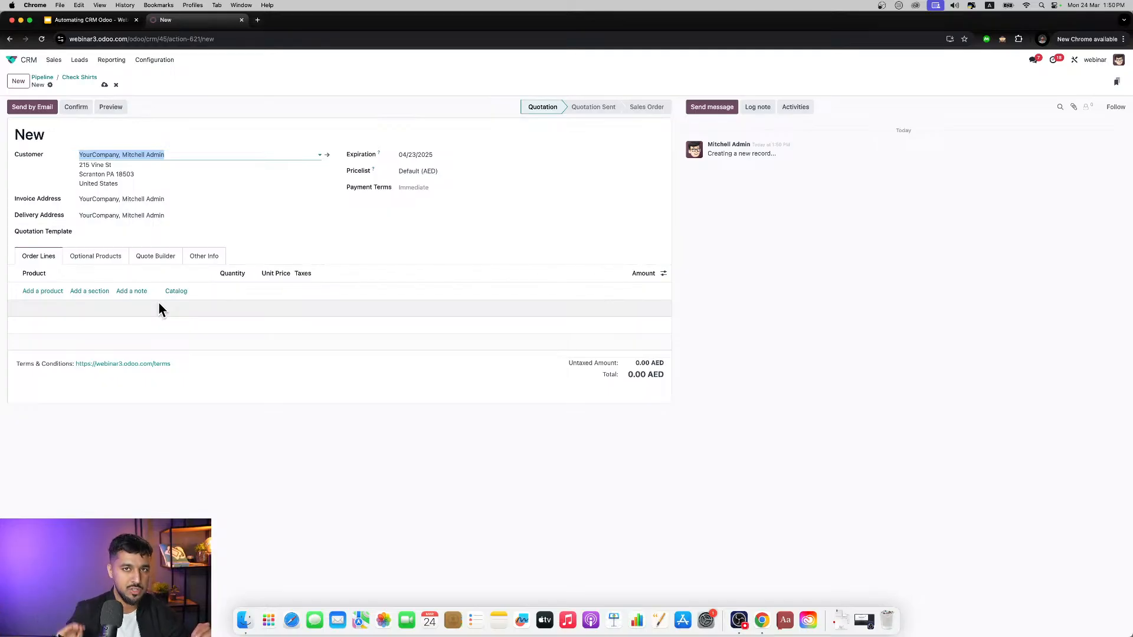
left_click(33, 71)
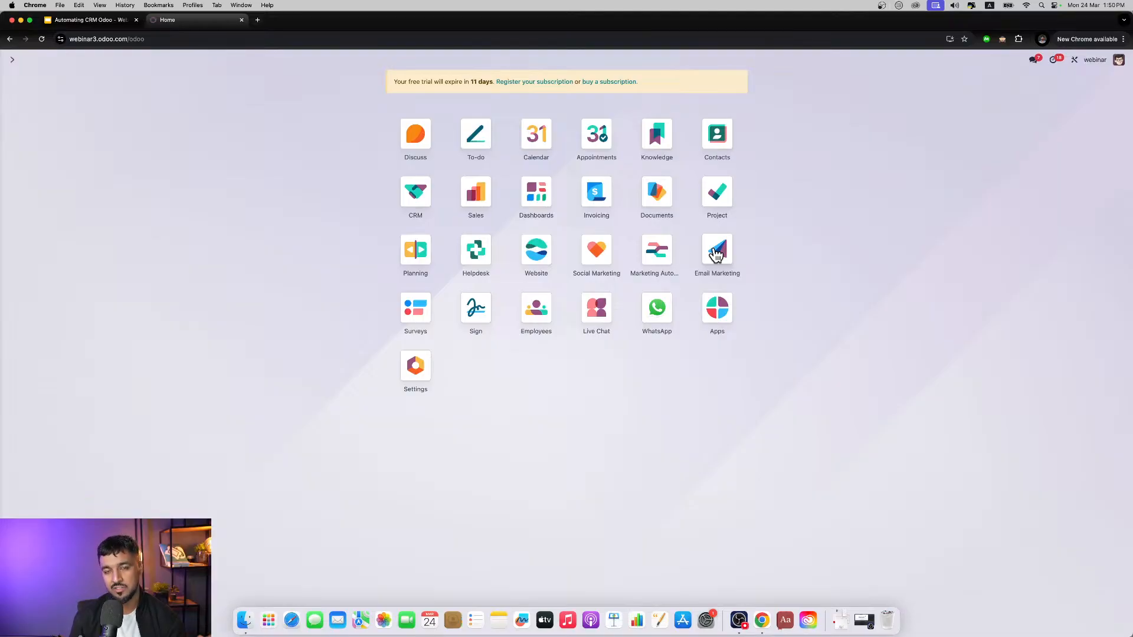
left_click(409, 198)
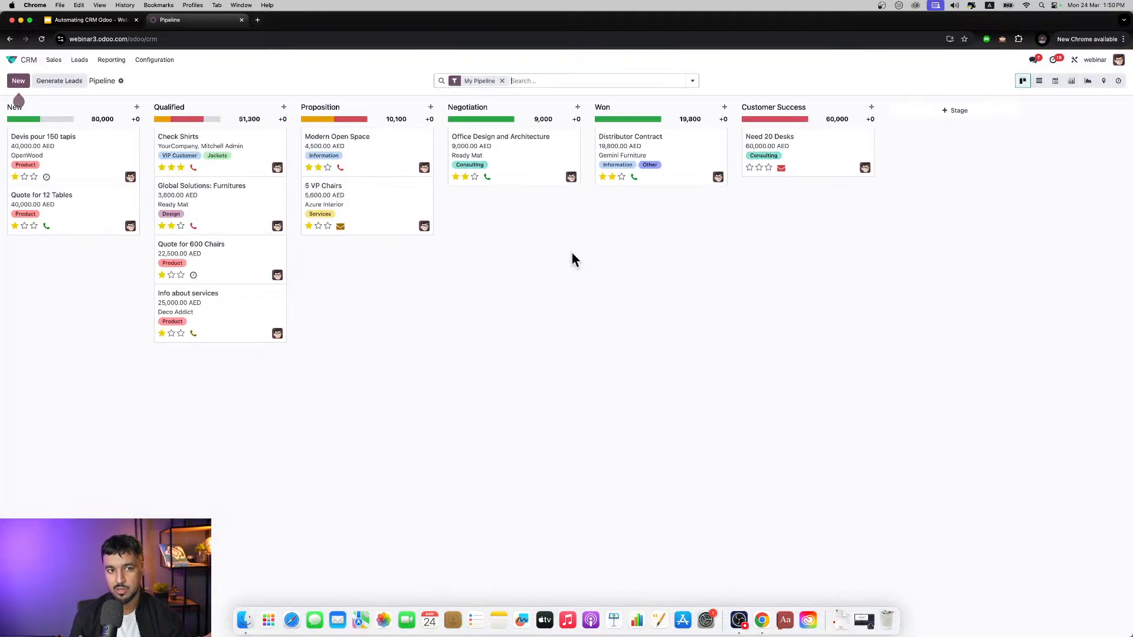
Step: View the activity scheduling form of the Check Shirts opportunity and close it without scheduling anything
left_click(227, 146)
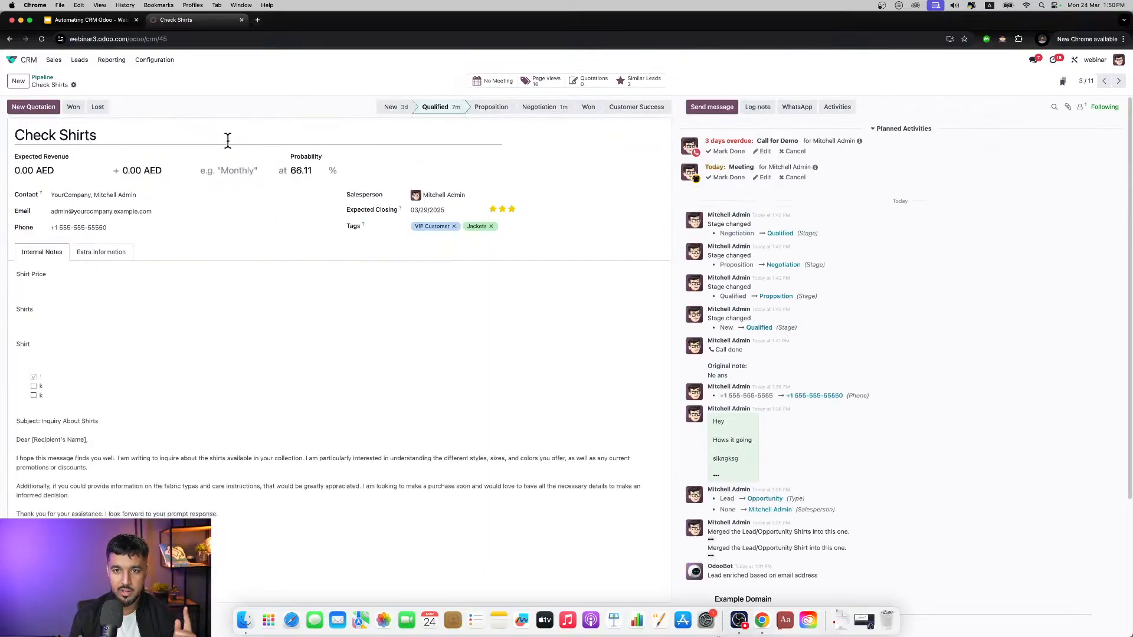
left_click(835, 109)
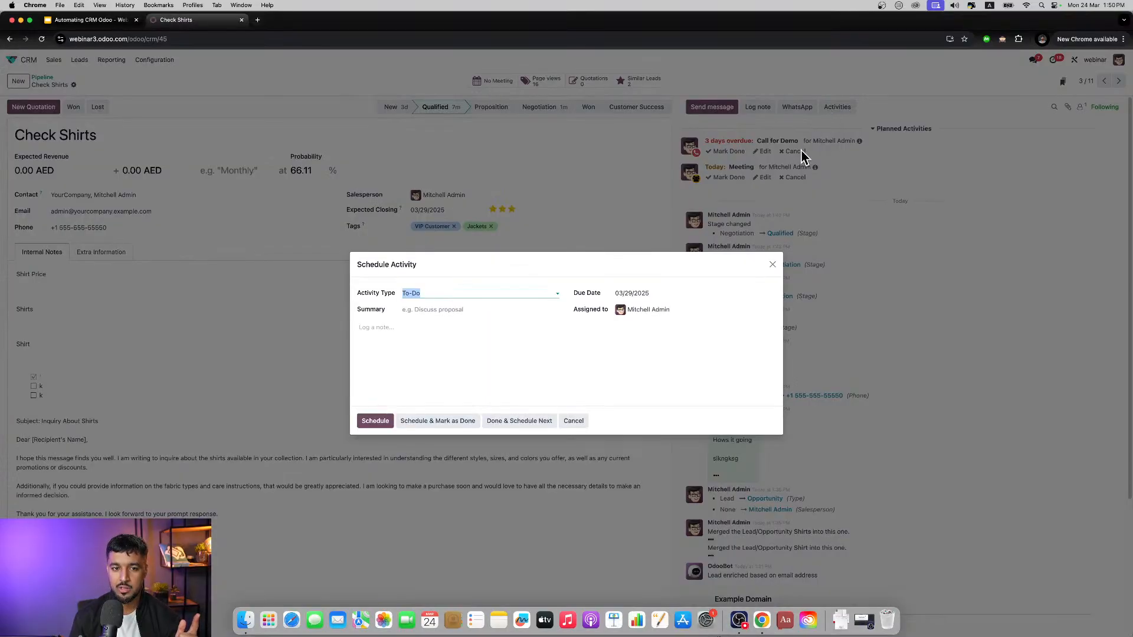
left_click(767, 260)
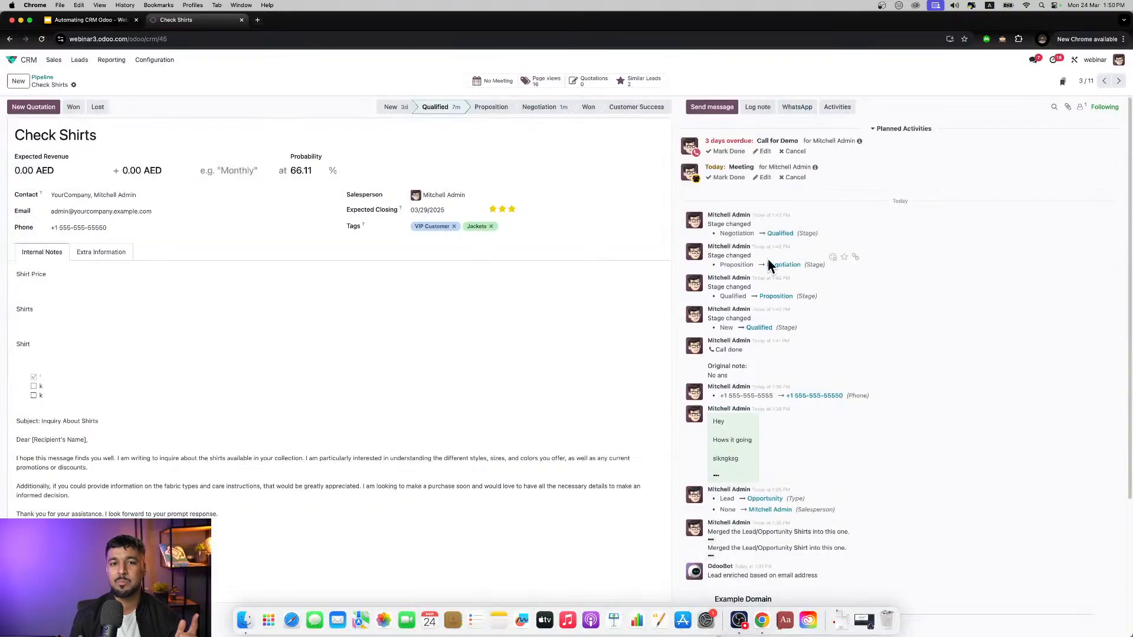
Step: View the CRM configuration options, including Activity Plans, and return to the home screen with all apps
left_click(158, 62)
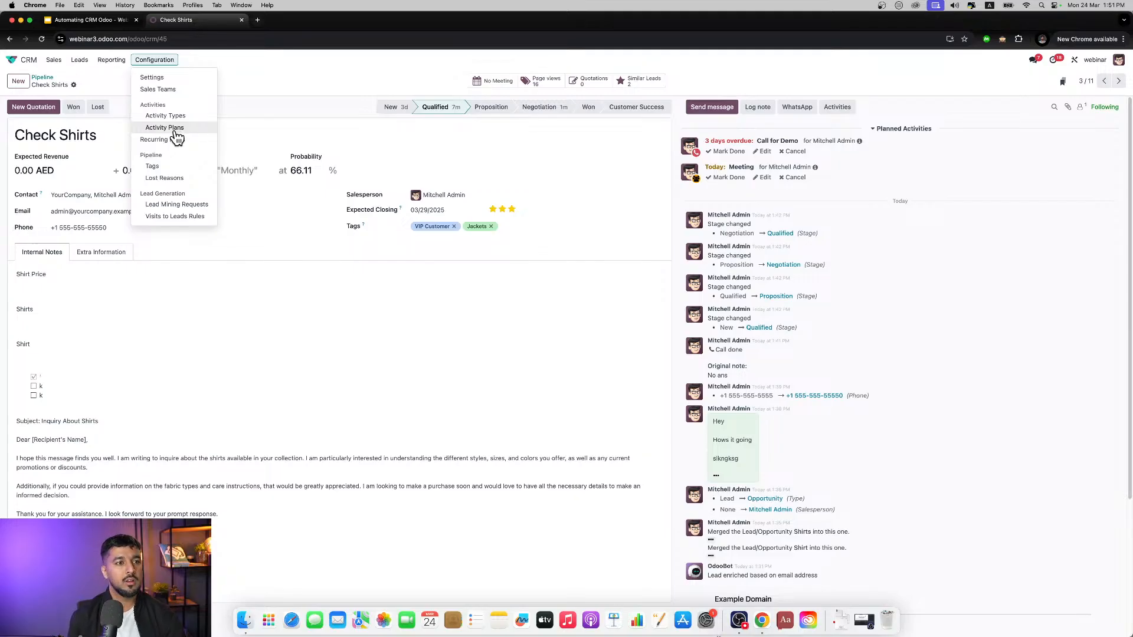
left_click(237, 97)
left_click(20, 59)
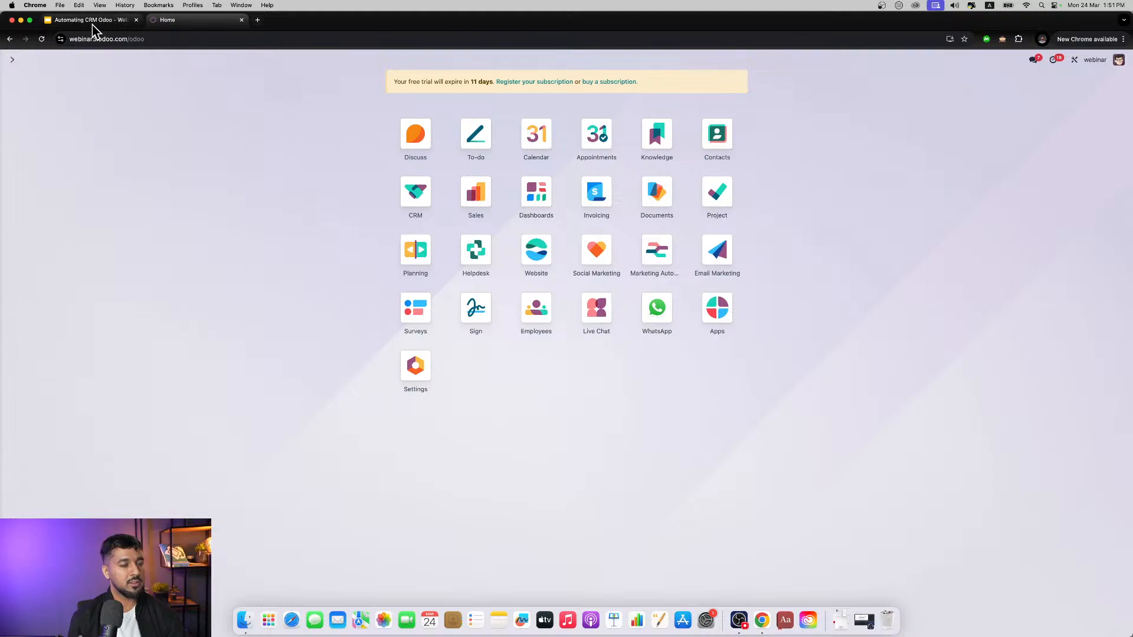
Step: Open odoo.com in a new browser tab and show its pricing plans
left_click(256, 22)
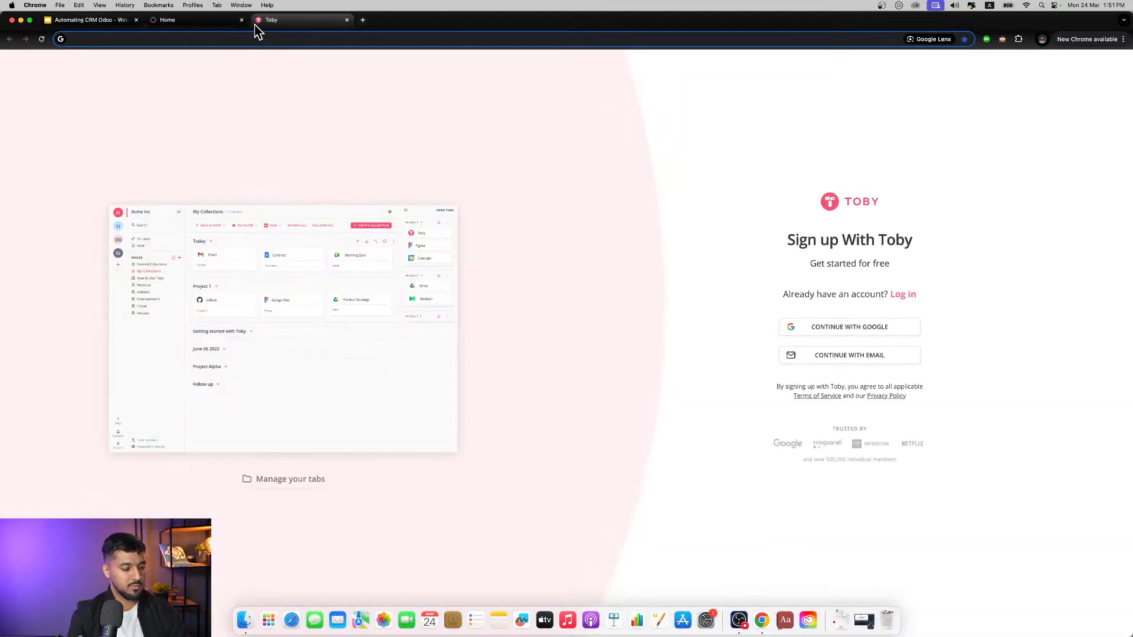
type("odoo")
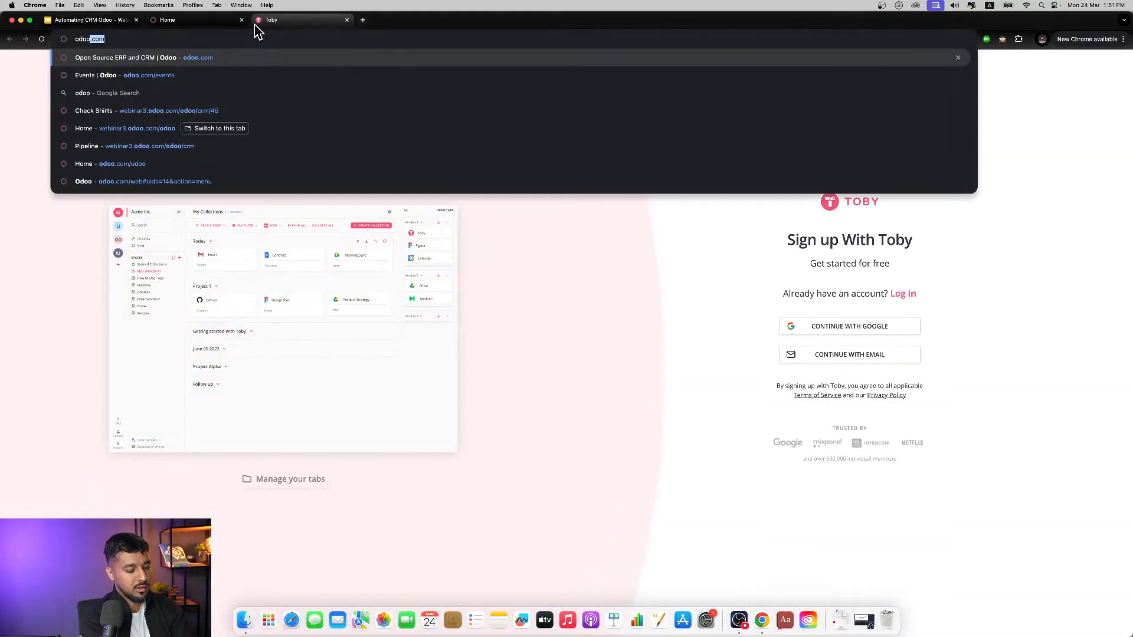
key("Return")
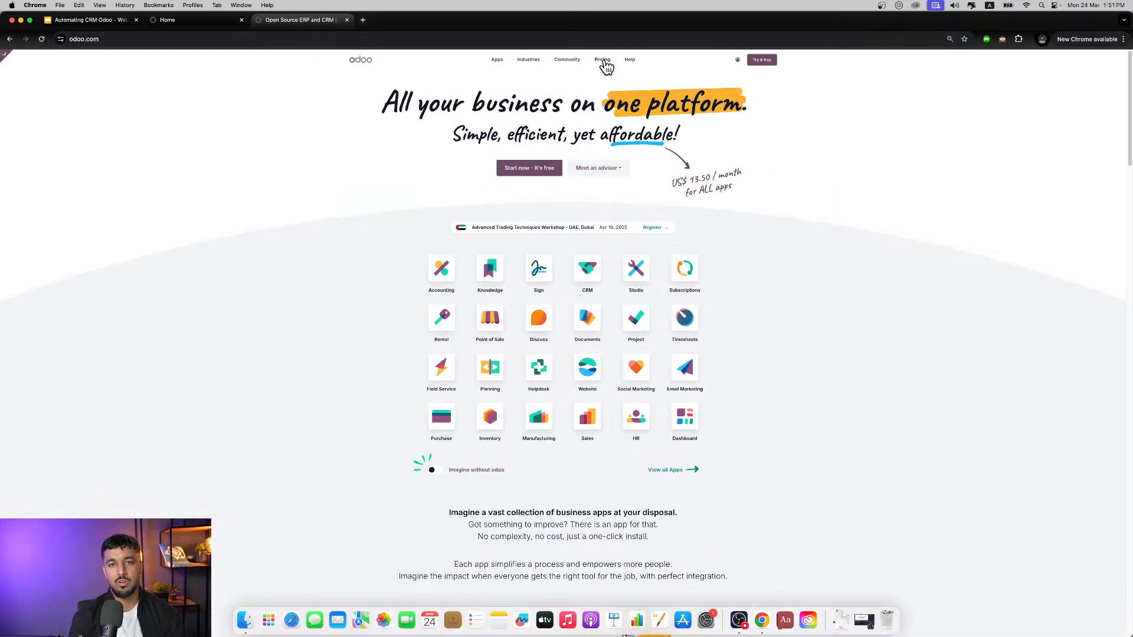
left_click(603, 60)
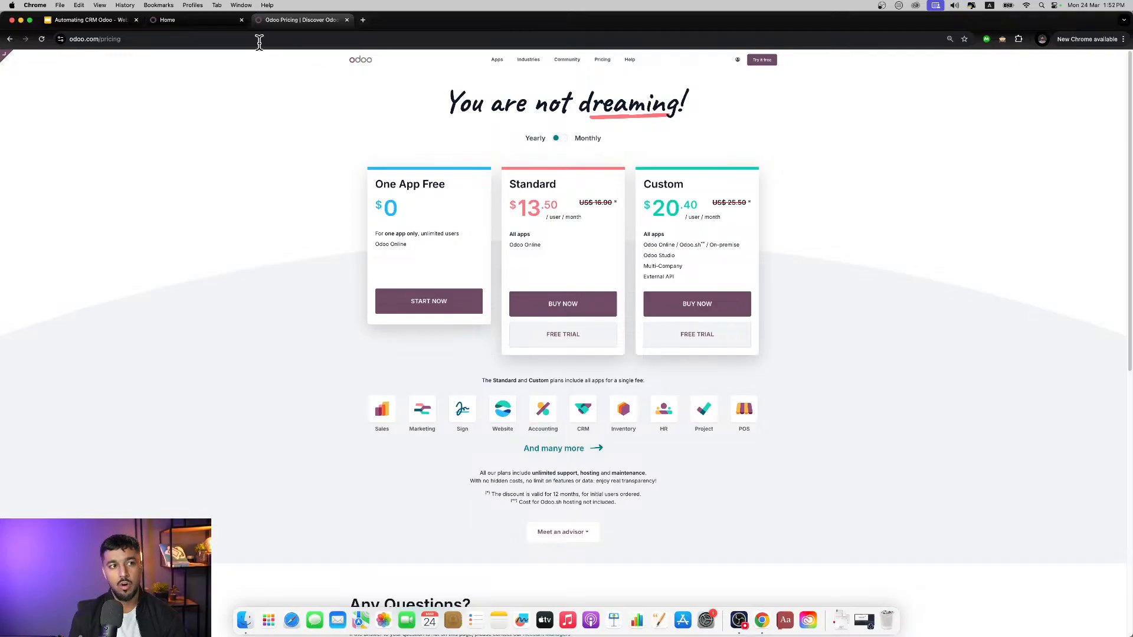
Step: Switch to the webinar deck in Google Slides, go back to the Traditional Approach slide and compare it with the Odoo pricing page
left_click(103, 22)
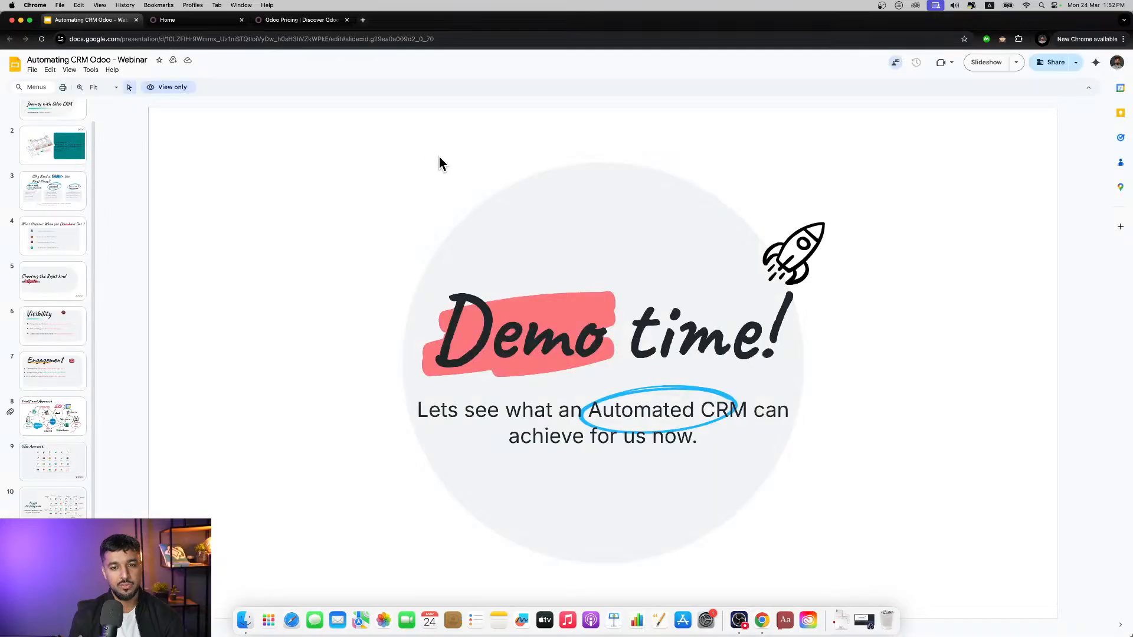
key("Up")
key("Up")
key("Up")
key("Up")
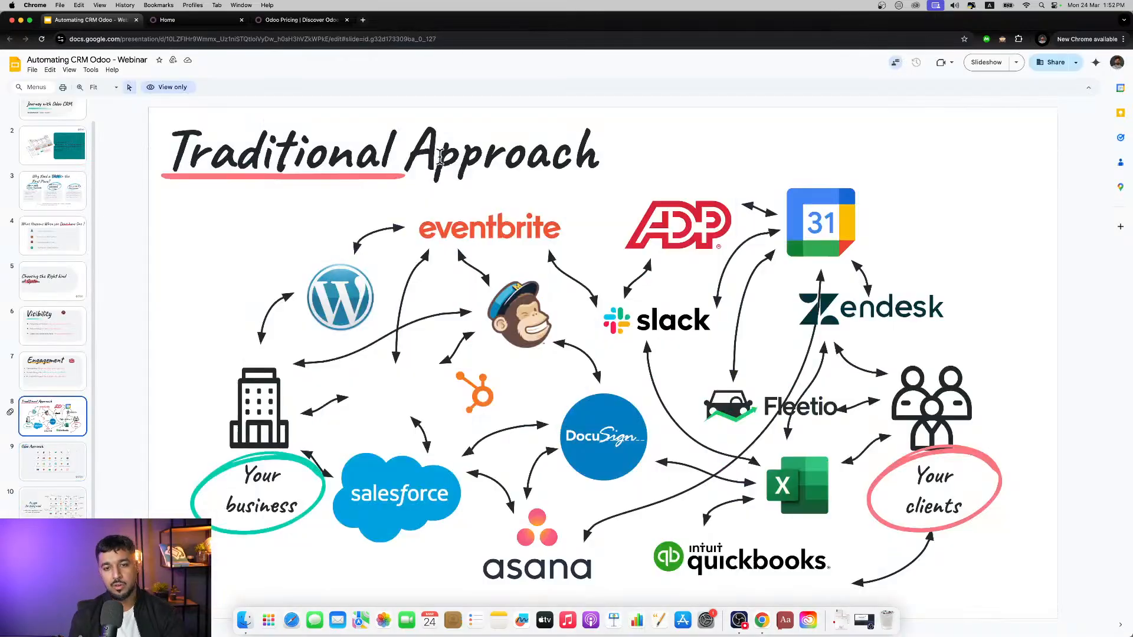
left_click(315, 26)
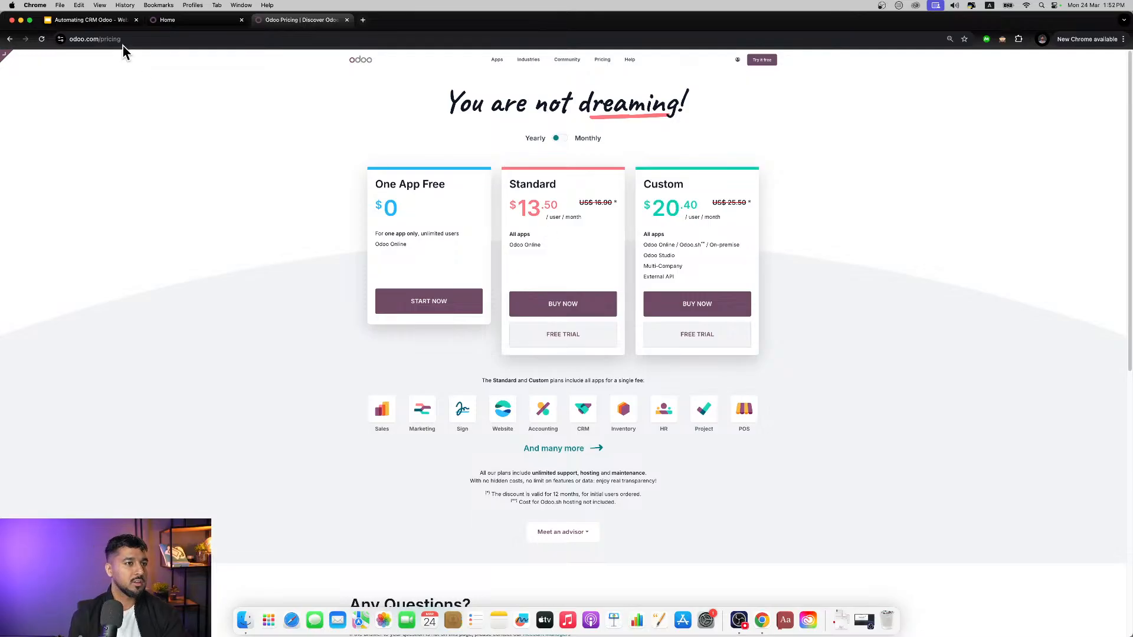
left_click(118, 26)
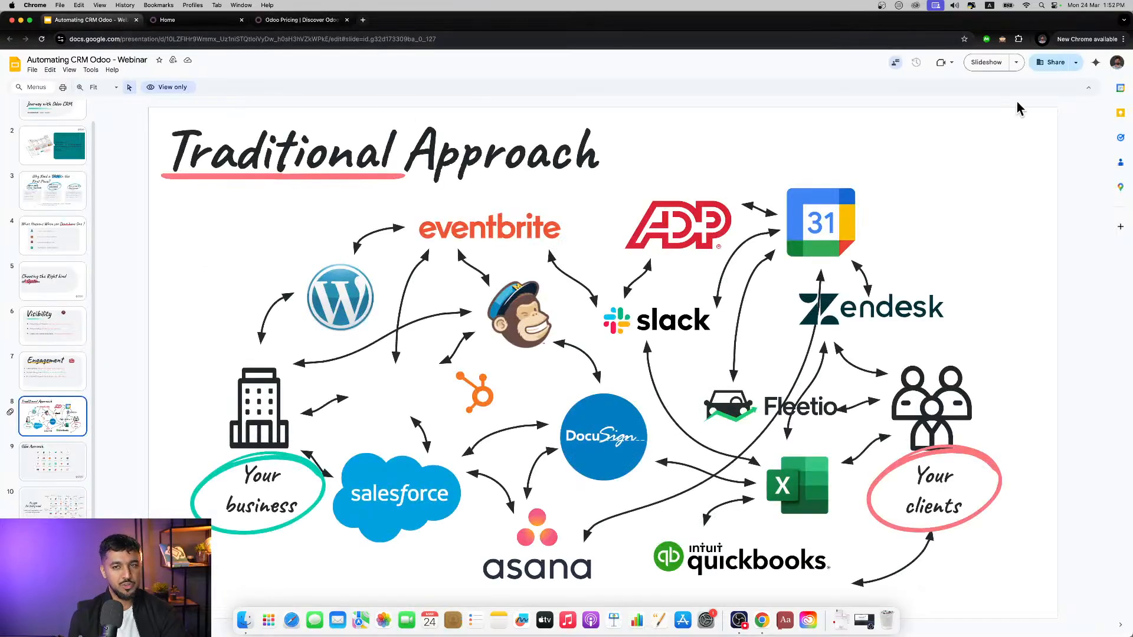
Step: Present the deck full screen from the Traditional Approach slide and advance past Global Presence to the Questions slide
left_click(986, 63)
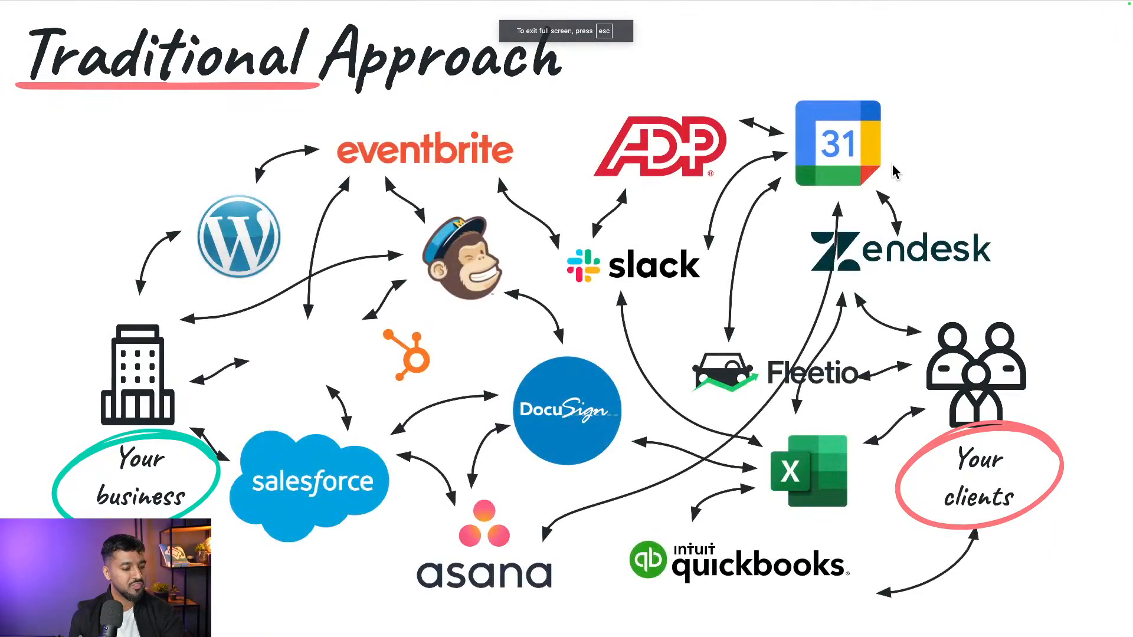
key("Right")
key("Right")
key("Right")
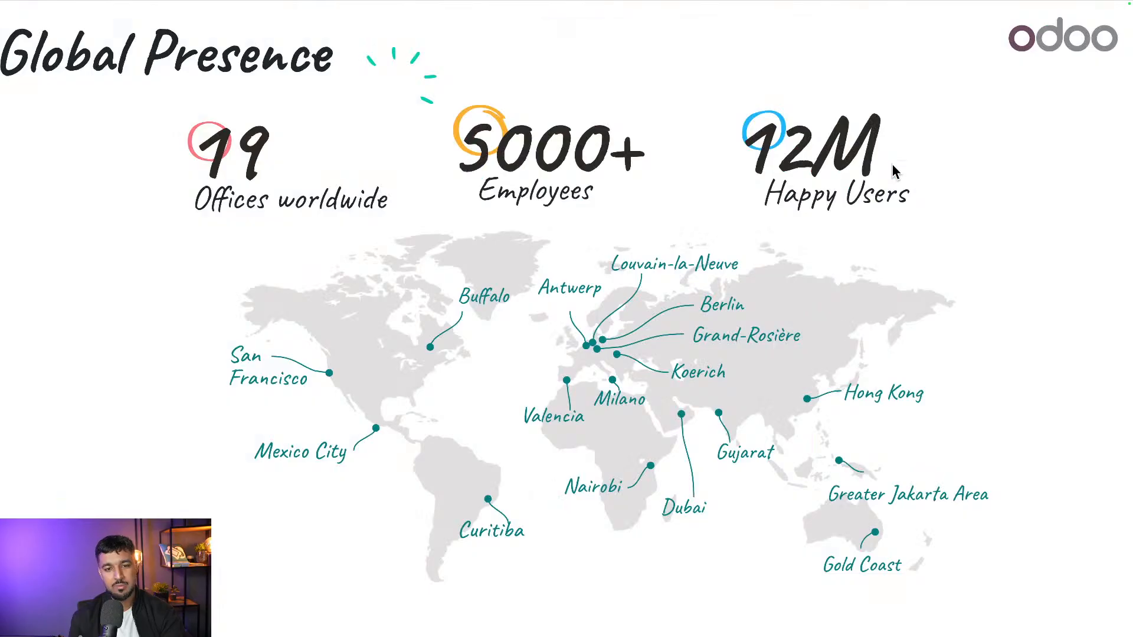
key("Right")
key("Right")
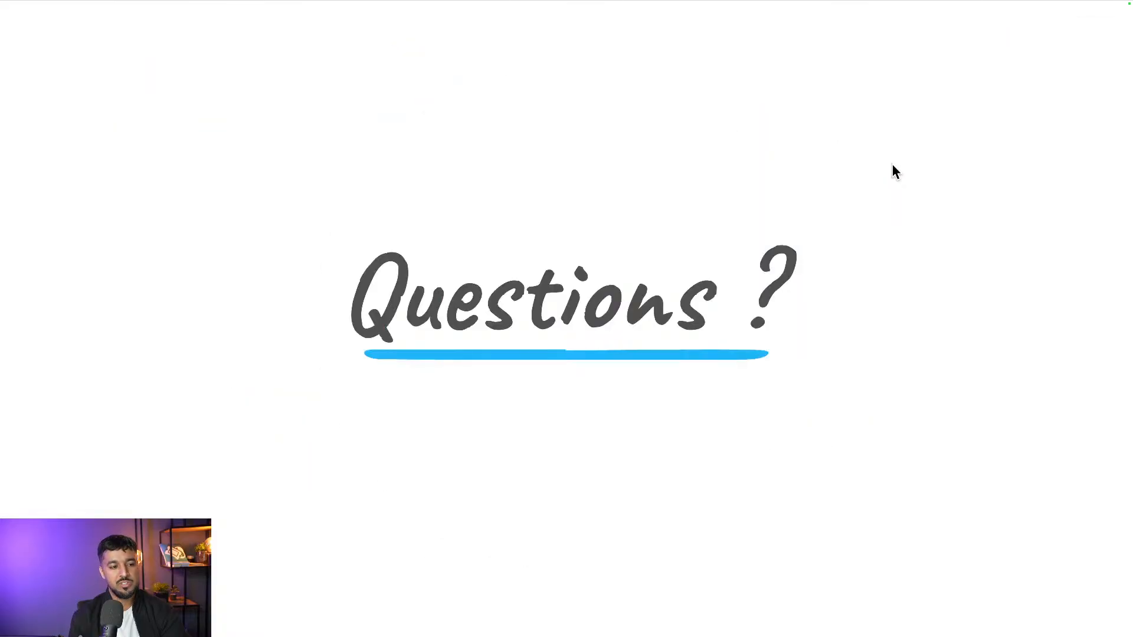